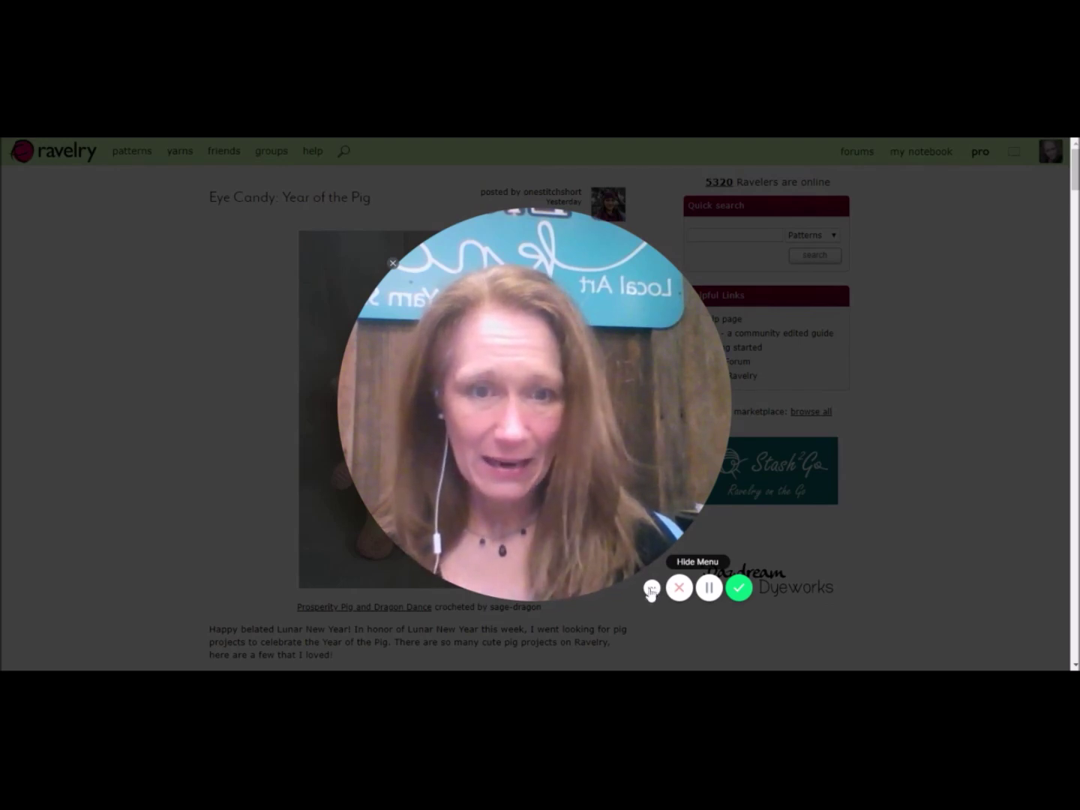
{"action": "mouse_move", "coordinate": [630, 489]}
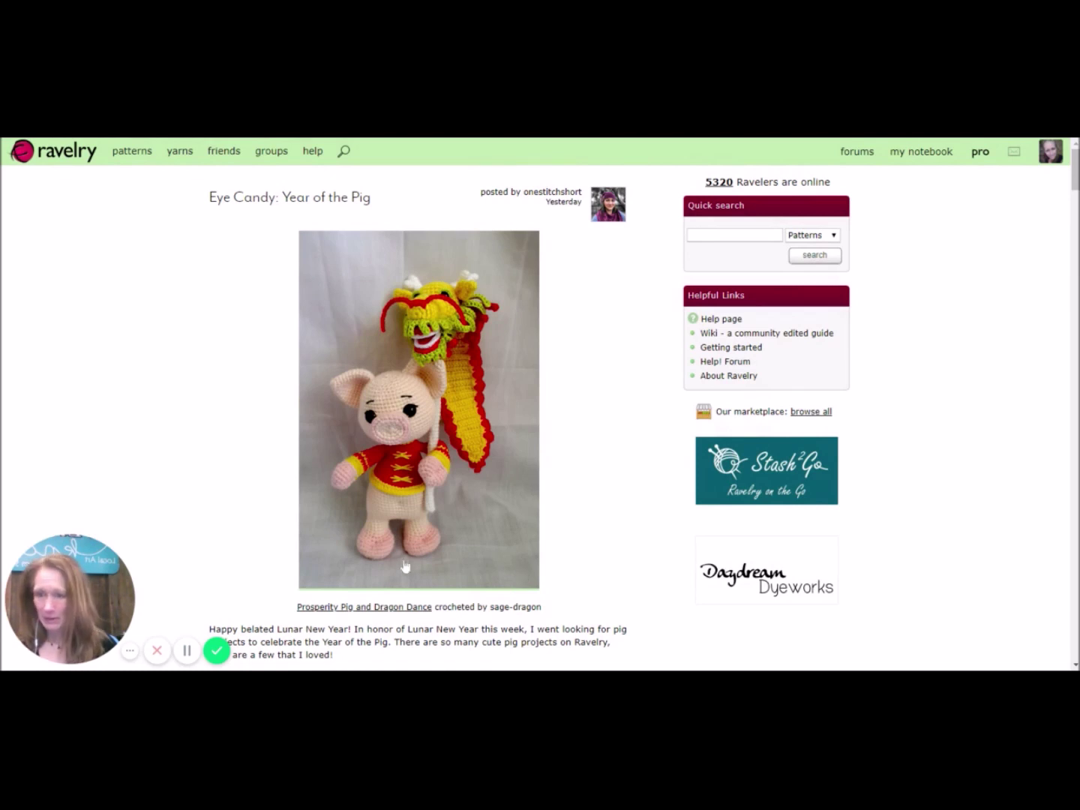
{"action": "left_click_drag", "start_coordinate": [75, 582], "coordinate": [99, 388]}
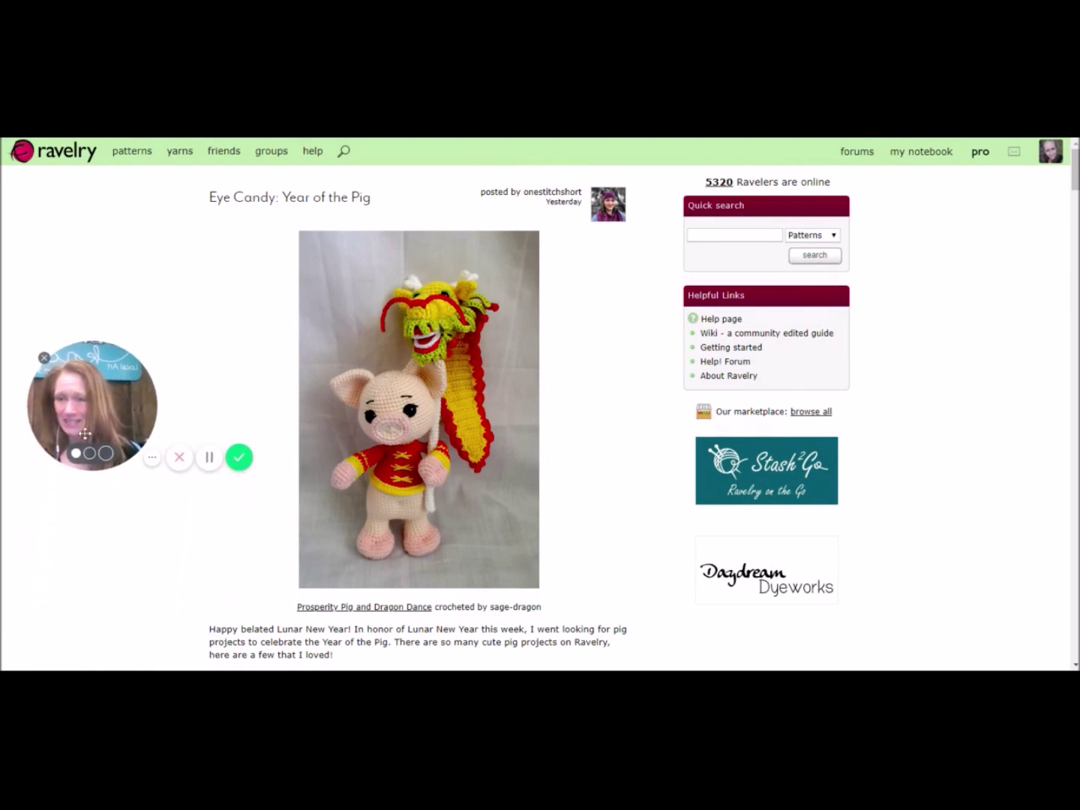
{"action": "mouse_move", "coordinate": [844, 140]}
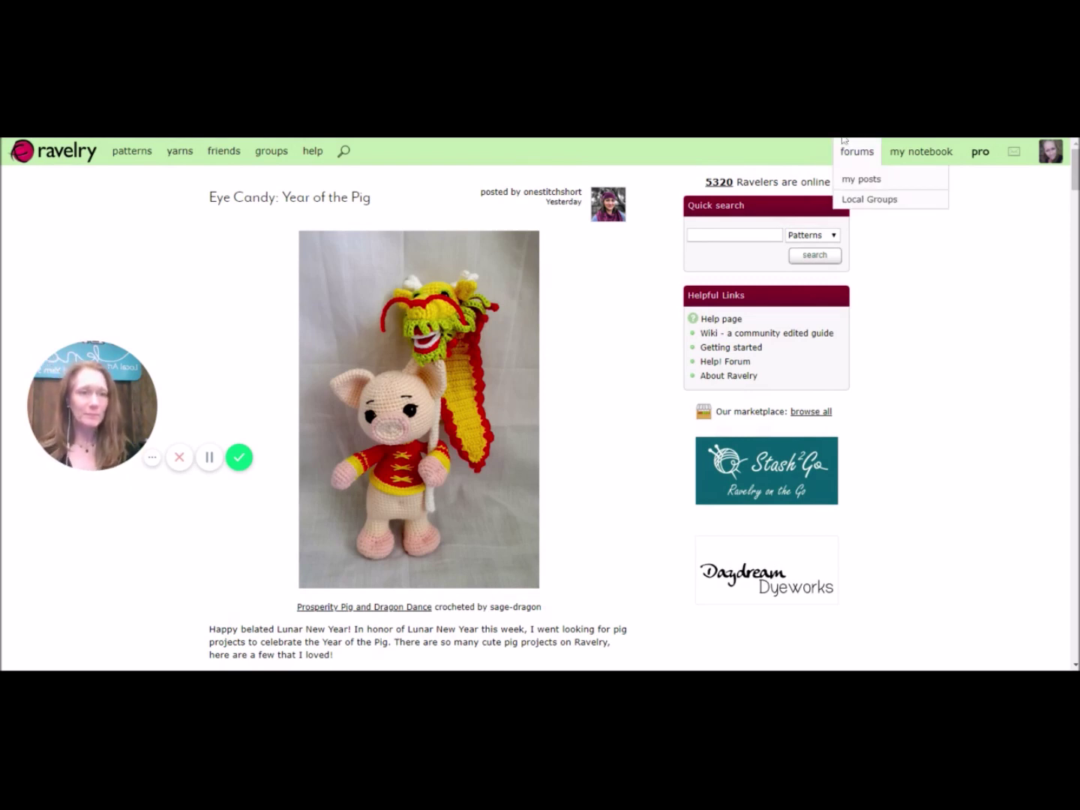
{"action": "mouse_move", "coordinate": [1040, 148]}
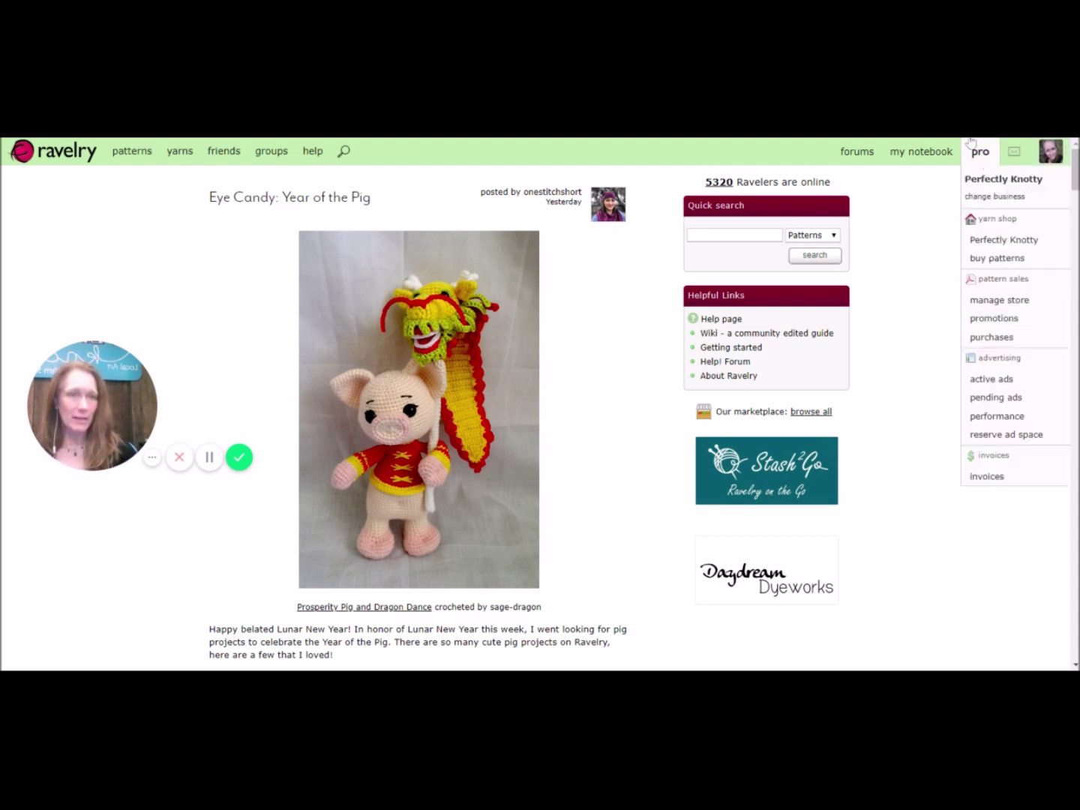
Step: Open the notebook's yarn stash and start adding a new yarn to it
{"action": "mouse_move", "coordinate": [920, 158]}
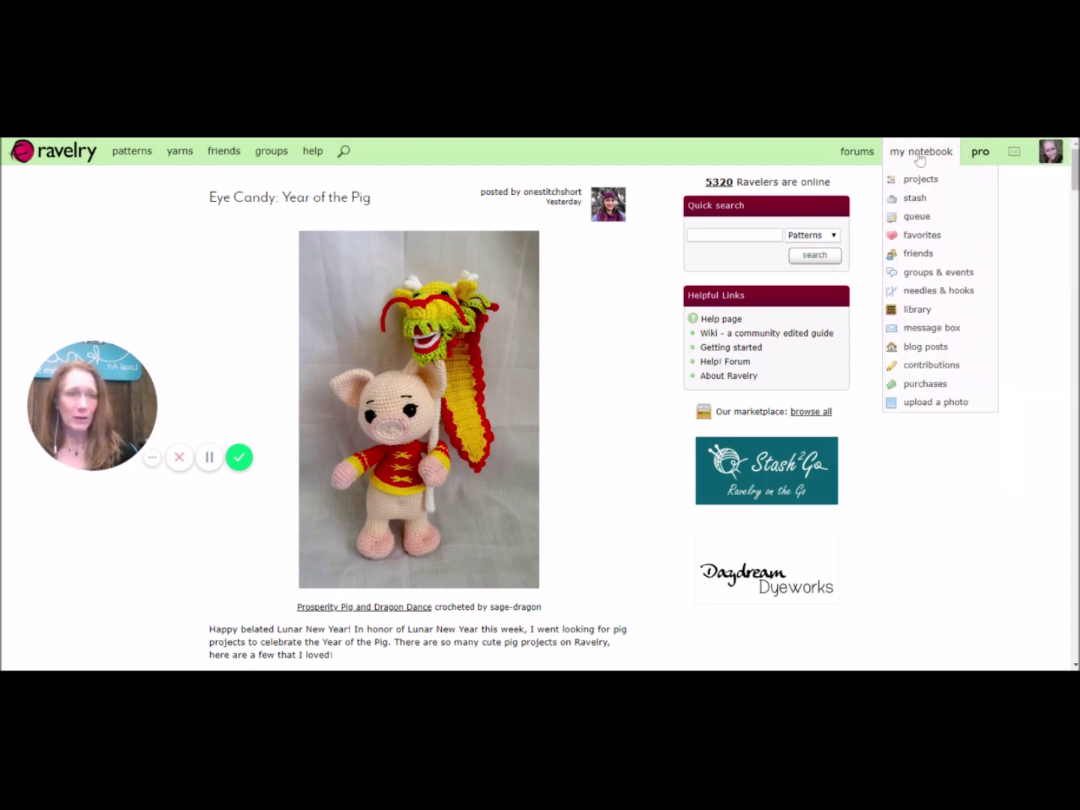
{"action": "left_click", "coordinate": [915, 198]}
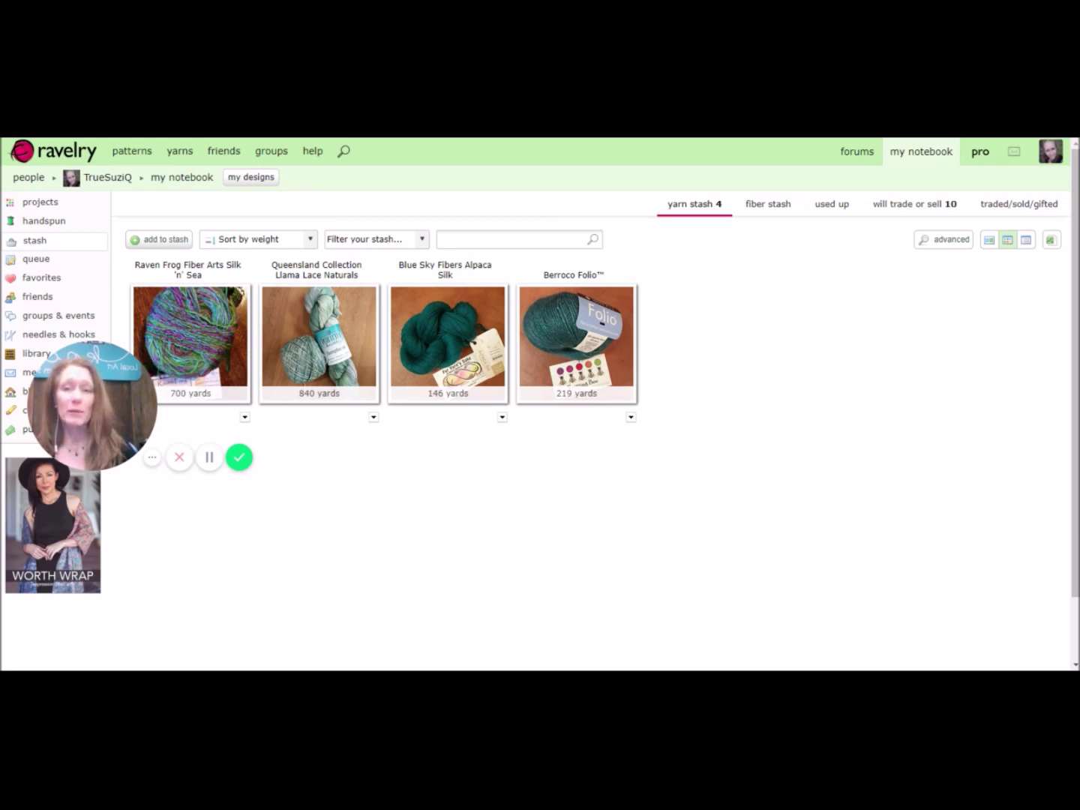
{"action": "left_click_drag", "start_coordinate": [144, 399], "coordinate": [924, 537]}
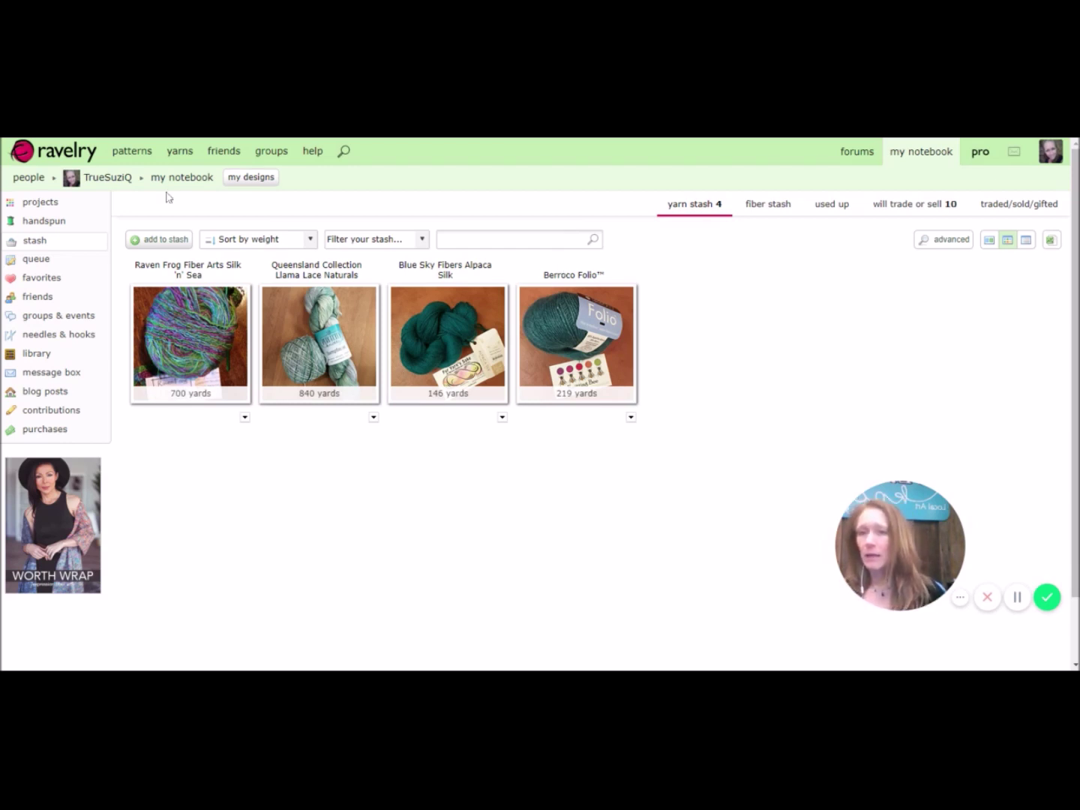
{"action": "left_click", "coordinate": [166, 240]}
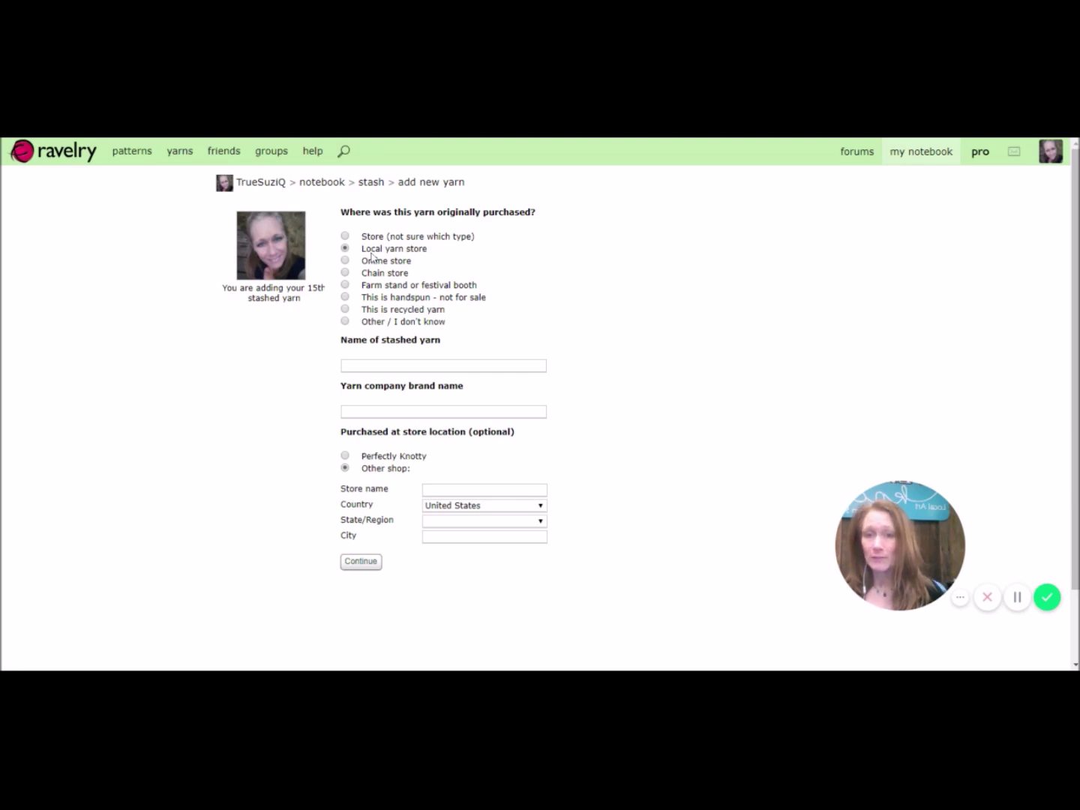
Step: Name the stashed yarn Criative and choose Euro Yarns as the yarn company brand
{"action": "left_click", "coordinate": [444, 366]}
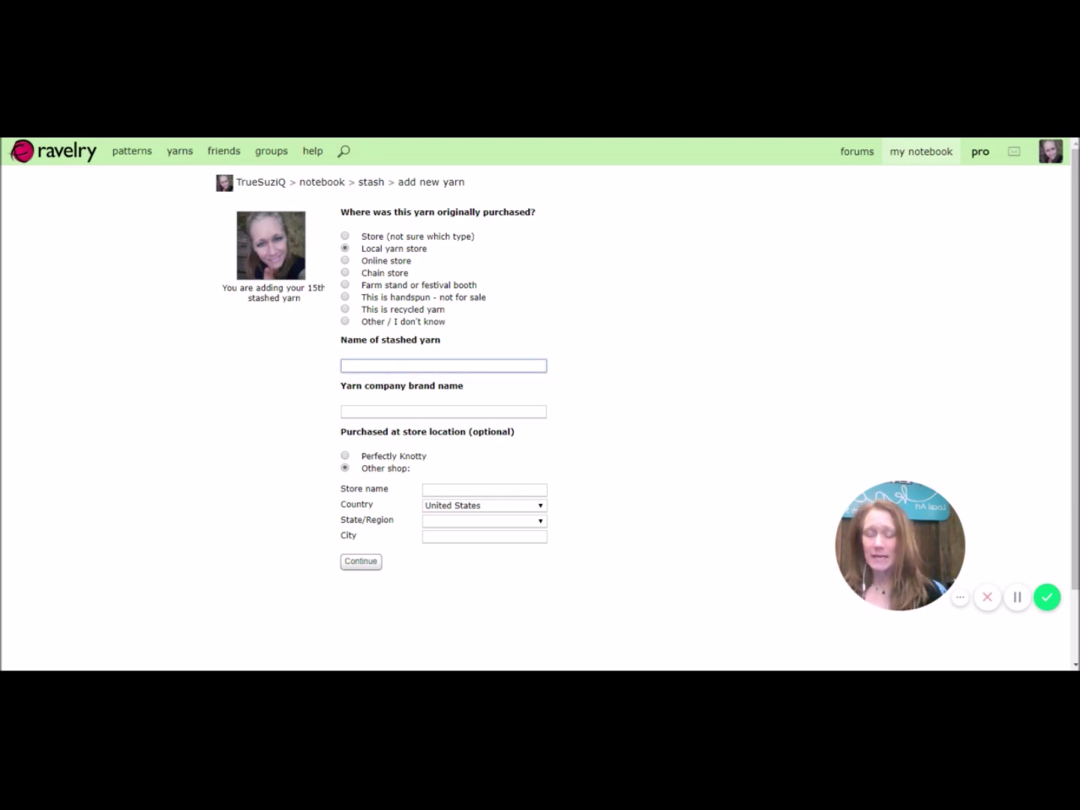
{"action": "type", "text": "Criative"}
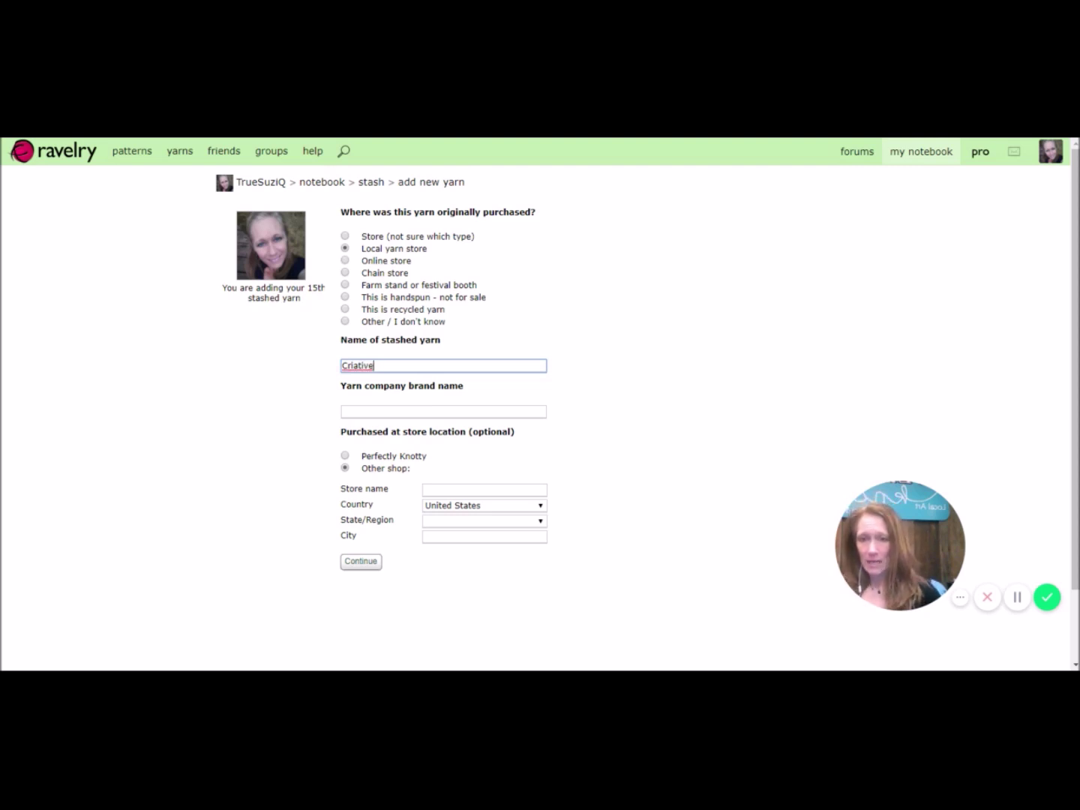
{"action": "left_click", "coordinate": [443, 411]}
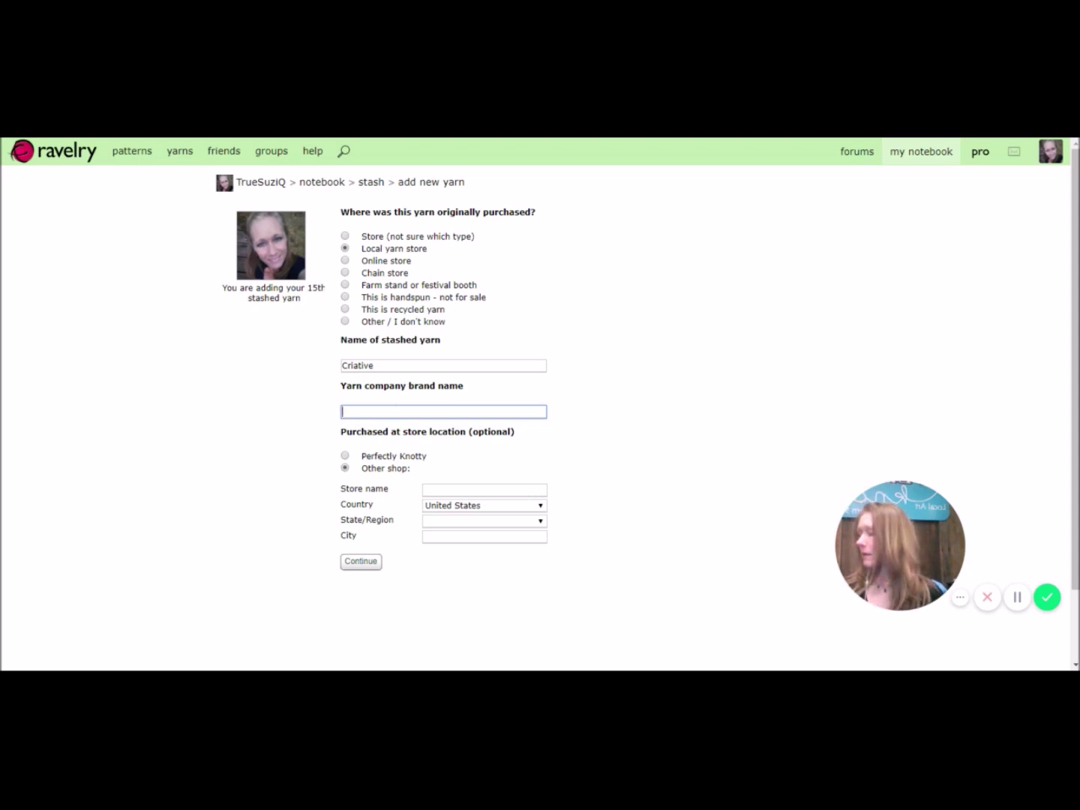
{"action": "type", "text": "Euro"}
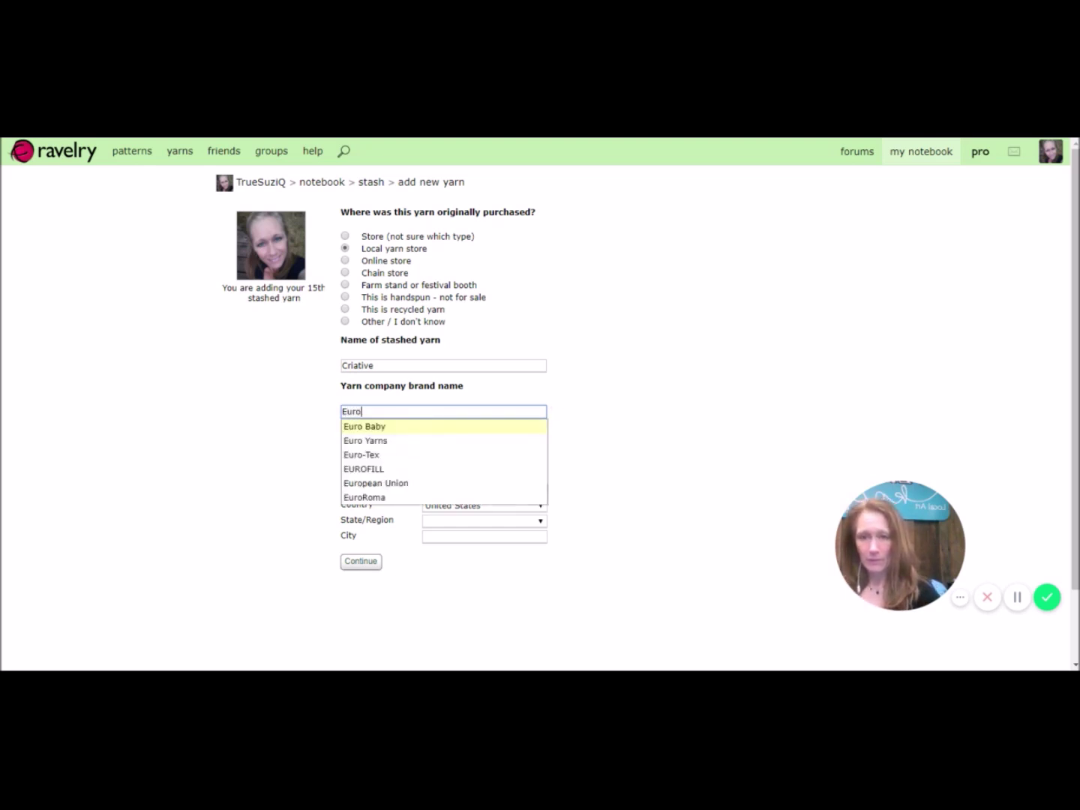
{"action": "key", "text": "Return"}
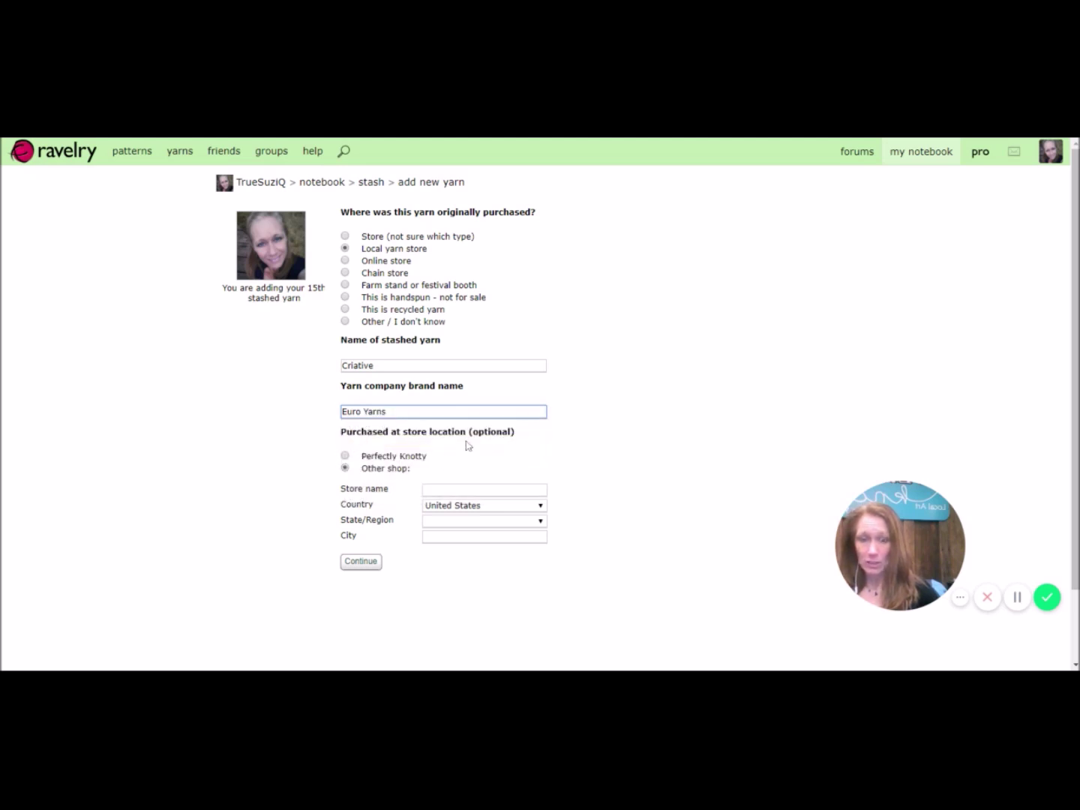
Step: Select Perfectly Knotty as the store where the yarn was purchased and continue to the yarn search
{"action": "left_click", "coordinate": [346, 465]}
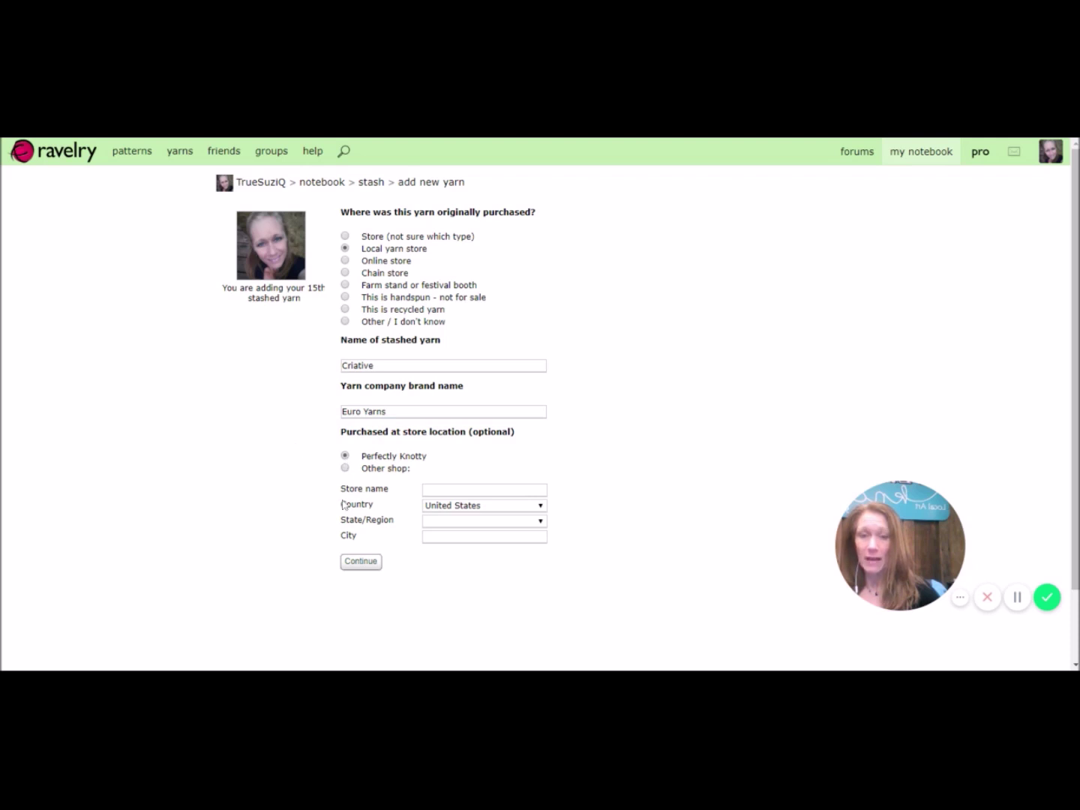
{"action": "left_click", "coordinate": [345, 469]}
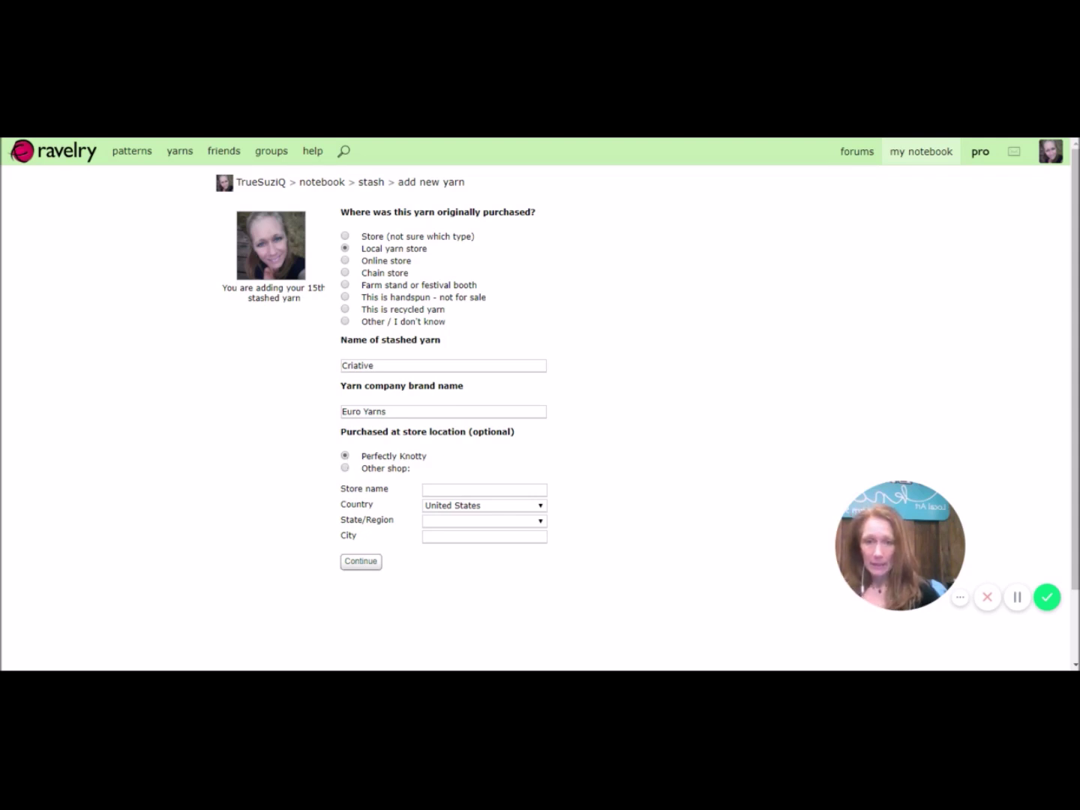
{"action": "left_click", "coordinate": [362, 569]}
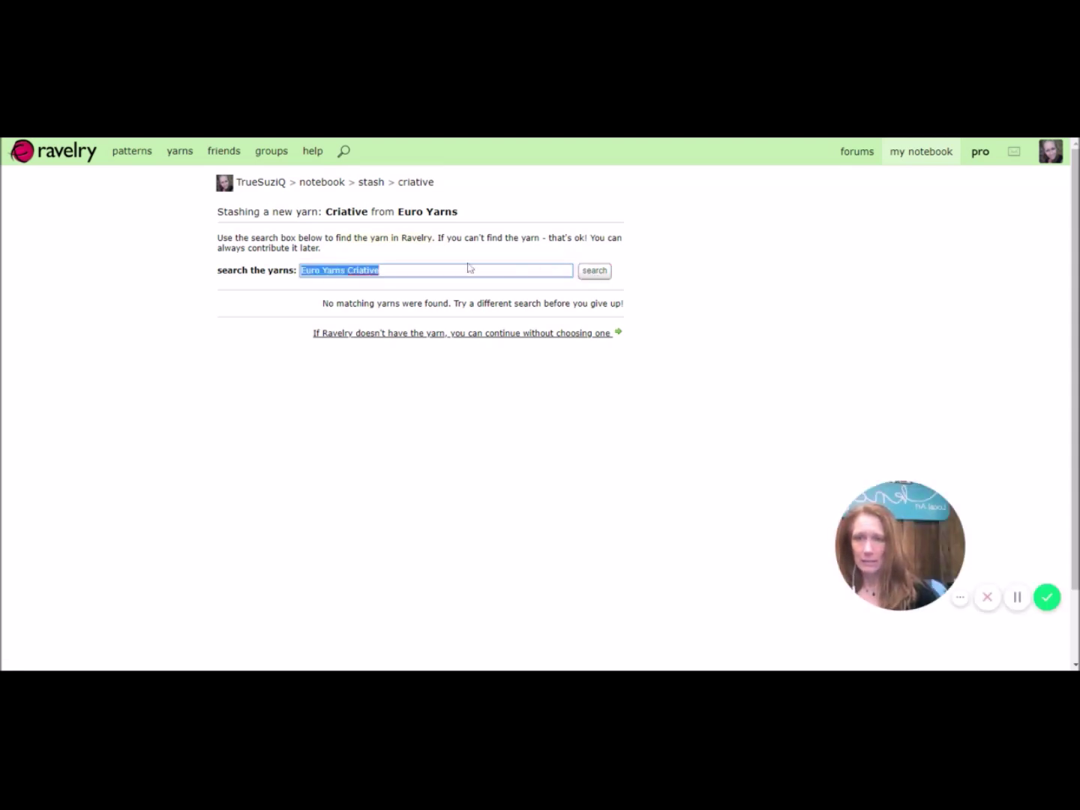
Step: Search the yarns for Criative without the brand name and choose Criative DK from Euro Baby for the stash entry
{"action": "left_click", "coordinate": [347, 270]}
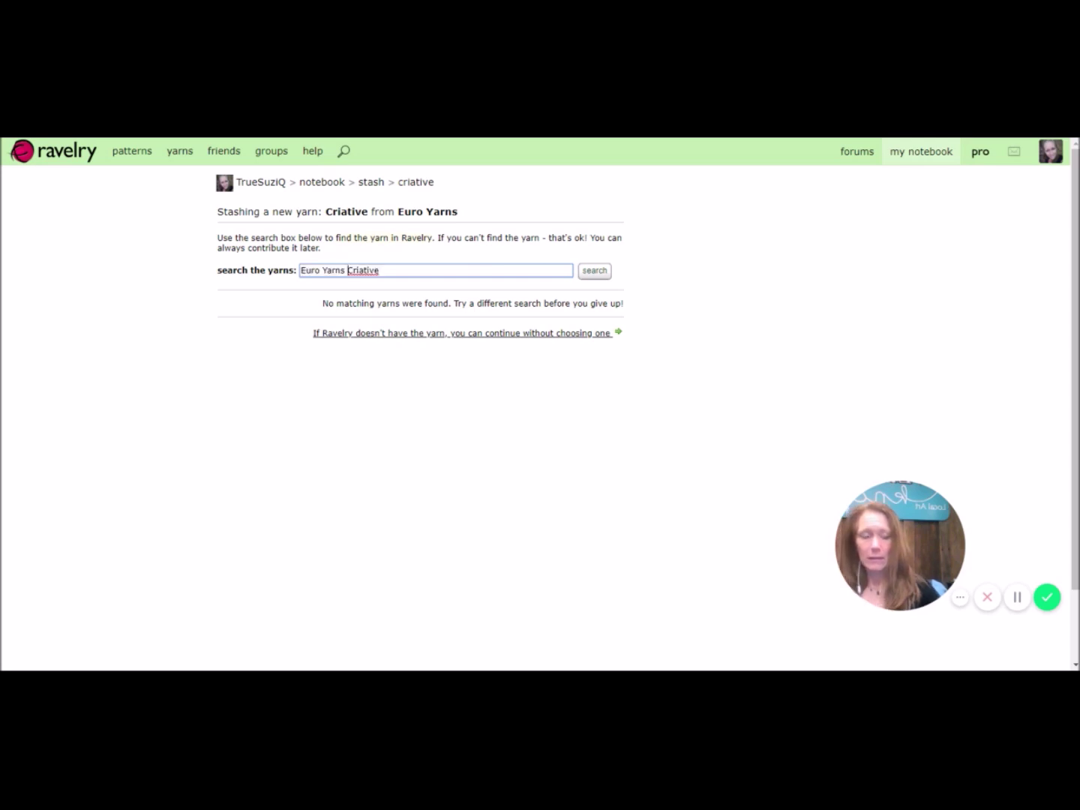
{"action": "key", "text": "BackSpace"}
{"action": "key", "text": "BackSpace"}
{"action": "key", "text": "BackSpace"}
{"action": "key", "text": "BackSpace"}
{"action": "key", "text": "BackSpace"}
{"action": "key", "text": "BackSpace"}
{"action": "key", "text": "BackSpace"}
{"action": "key", "text": "BackSpace"}
{"action": "key", "text": "BackSpace"}
{"action": "key", "text": "BackSpace"}
{"action": "key", "text": "BackSpace"}
{"action": "left_click", "coordinate": [595, 271]}
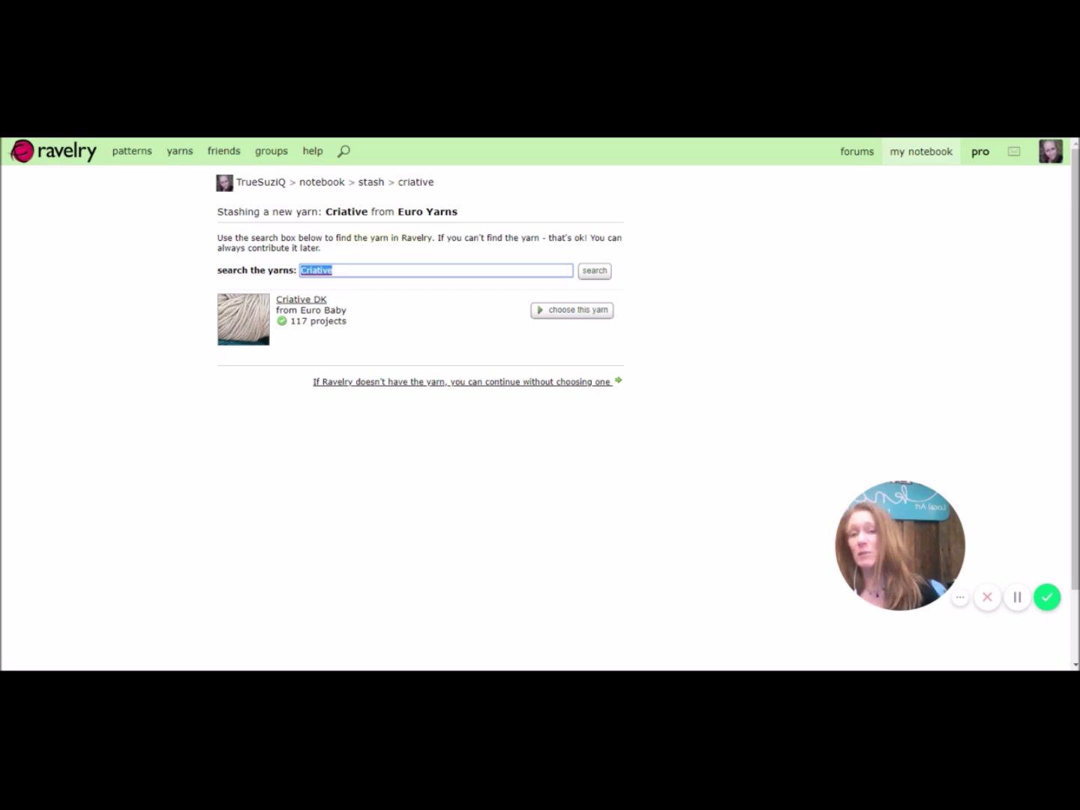
{"action": "left_click", "coordinate": [573, 315]}
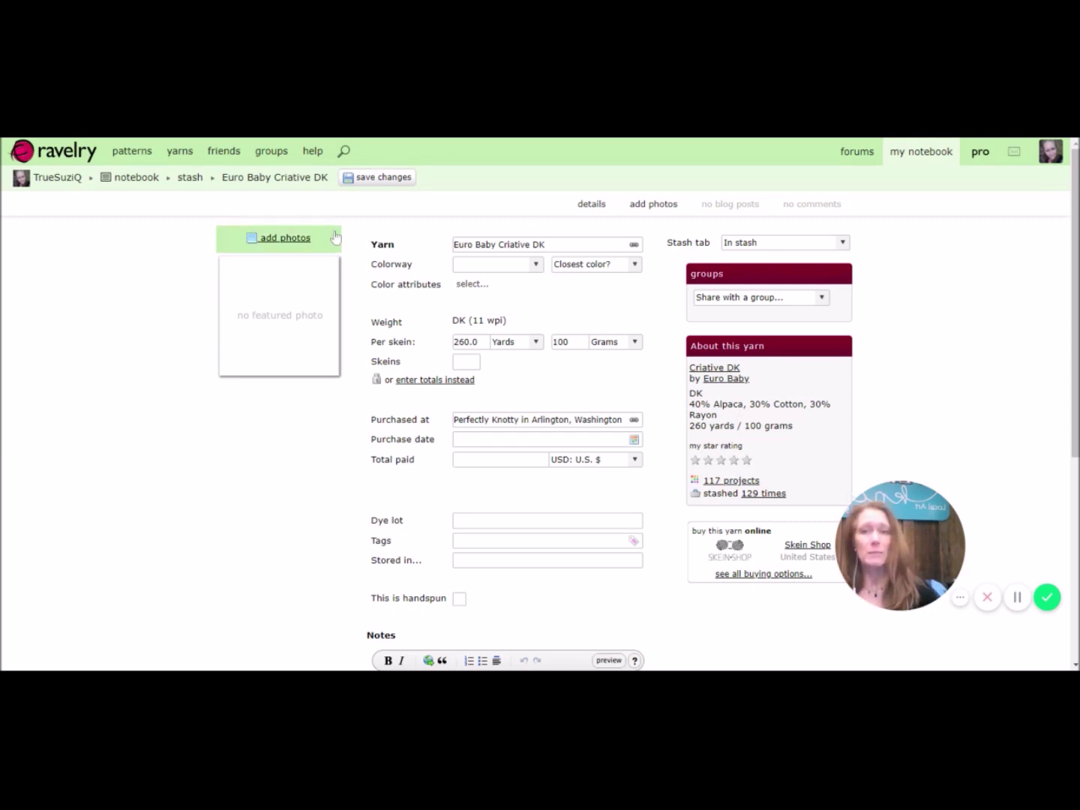
Step: Upload the photo IMG_3970.JPG from the computer to the Criative DK stash entry and finish with photos
{"action": "left_click", "coordinate": [274, 240]}
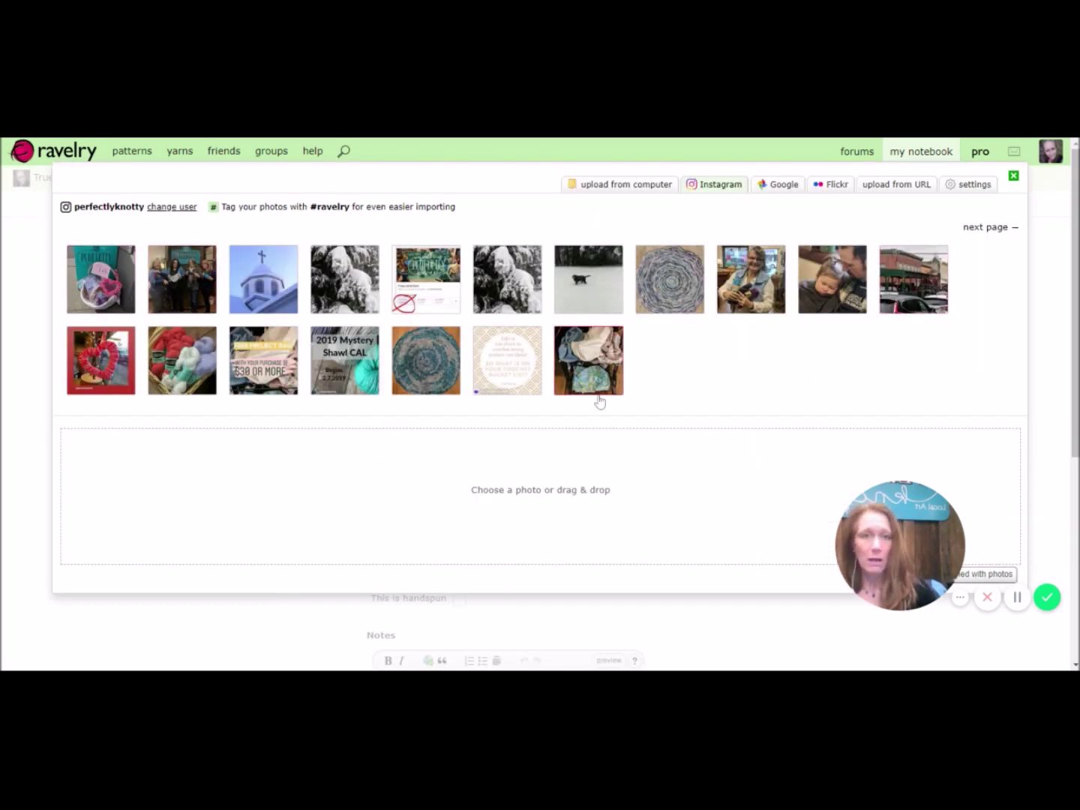
{"action": "left_click", "coordinate": [629, 184]}
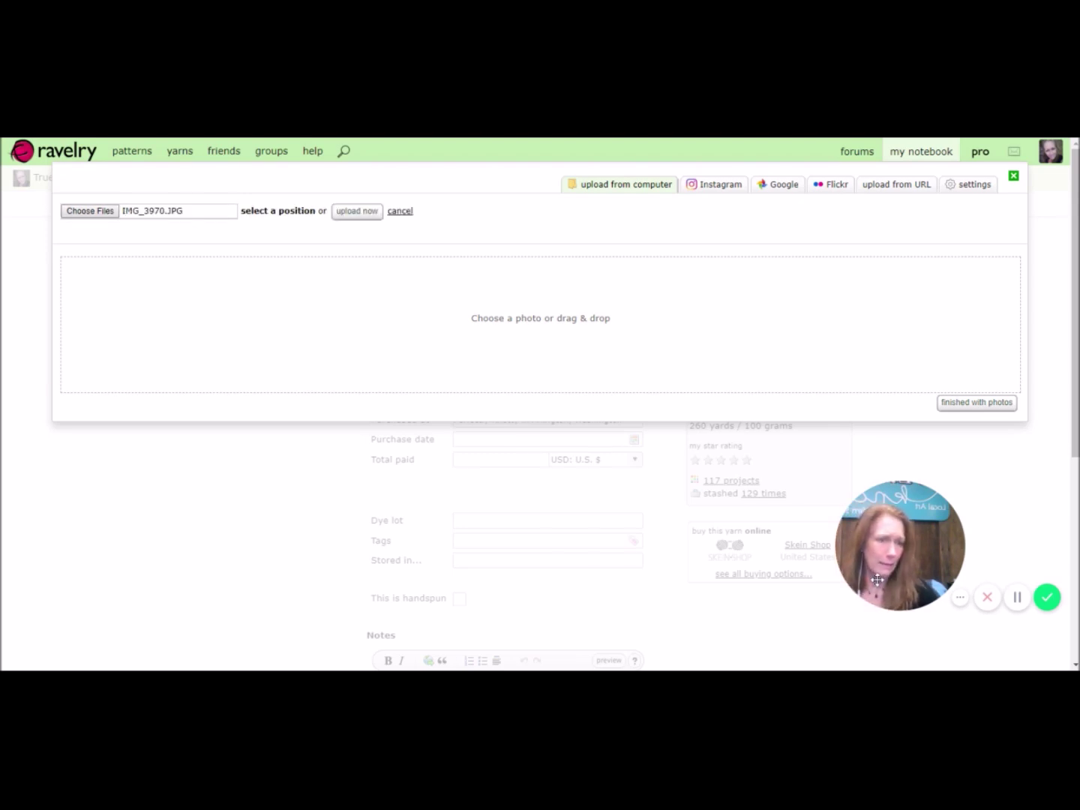
{"action": "left_click", "coordinate": [362, 216]}
{"action": "left_click", "coordinate": [349, 215]}
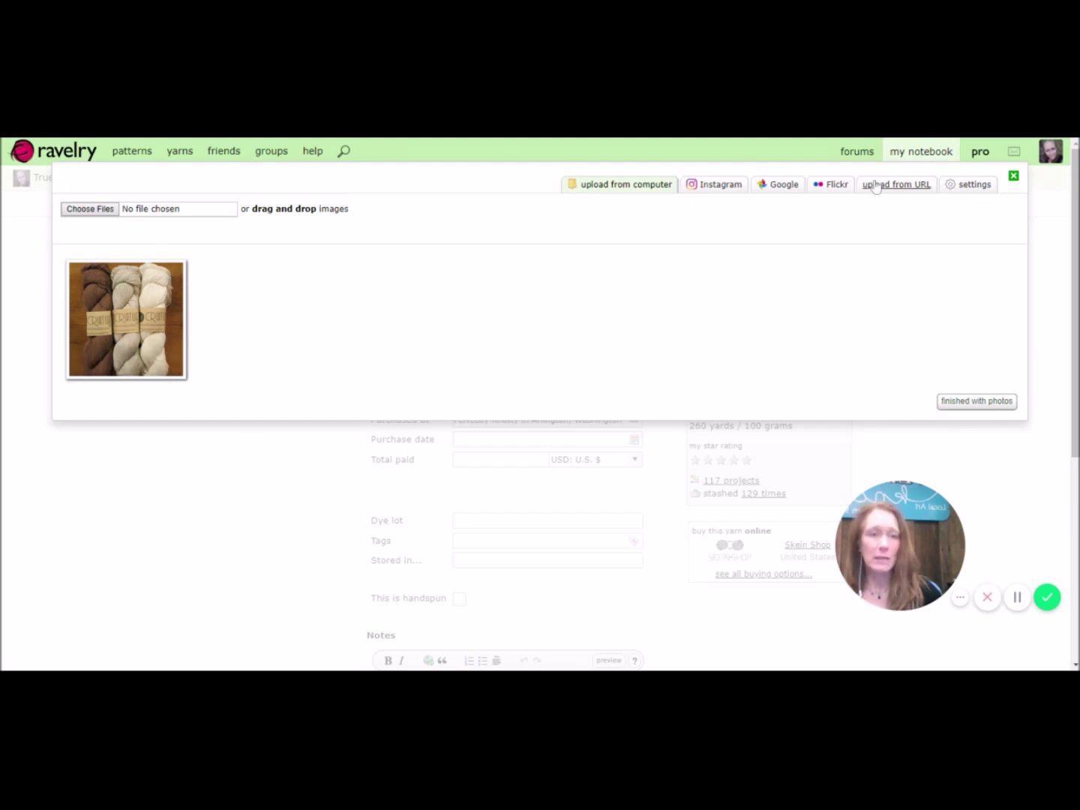
{"action": "left_click", "coordinate": [979, 402]}
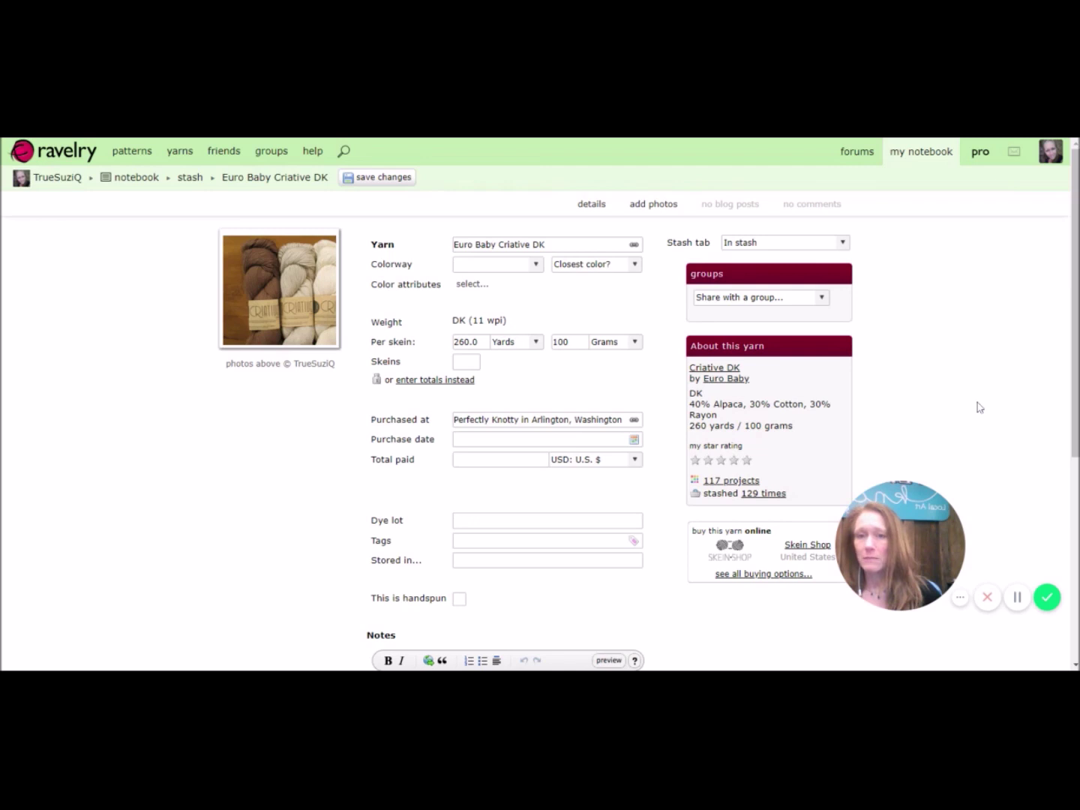
{"action": "left_click", "coordinate": [536, 265]}
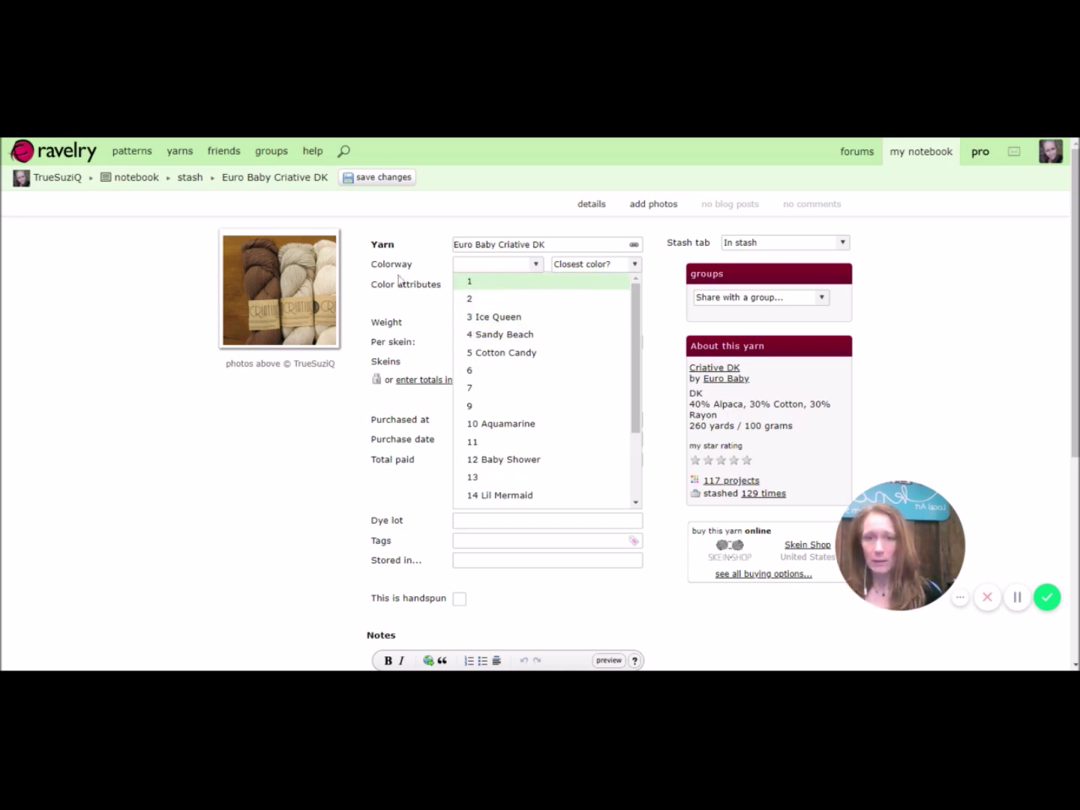
{"action": "scroll", "coordinate": [537, 373], "scroll_direction": "down", "scroll_amount": 5}
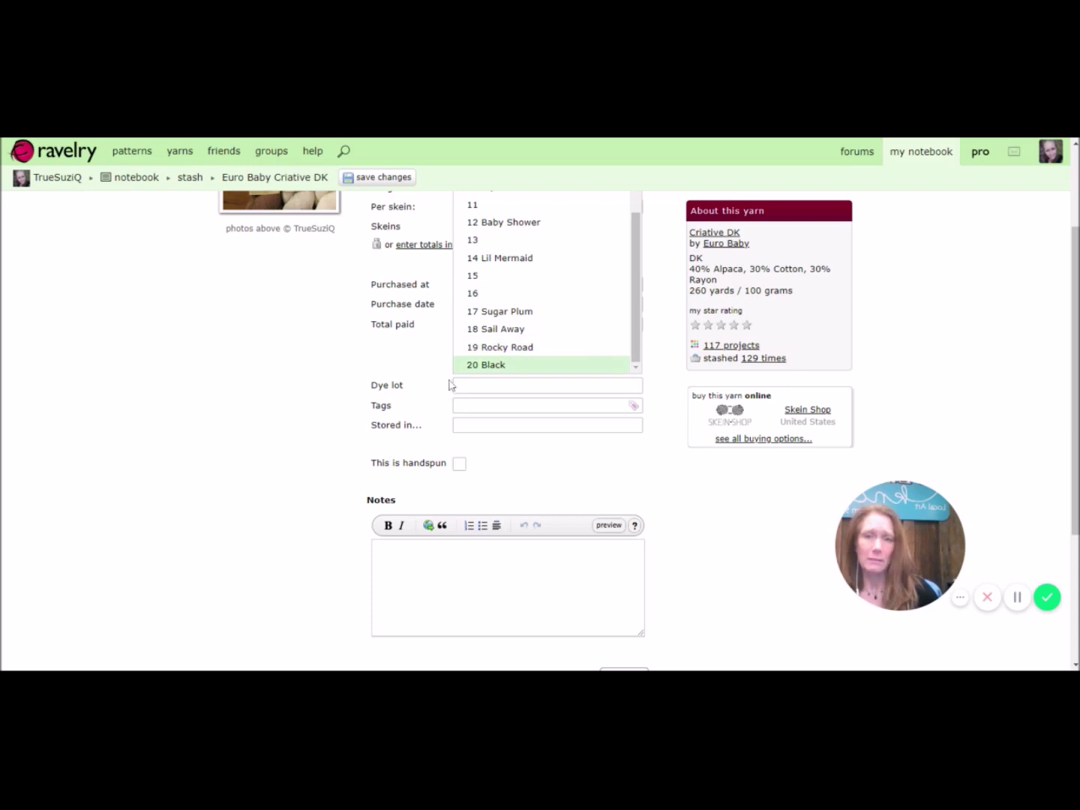
{"action": "left_click", "coordinate": [282, 419]}
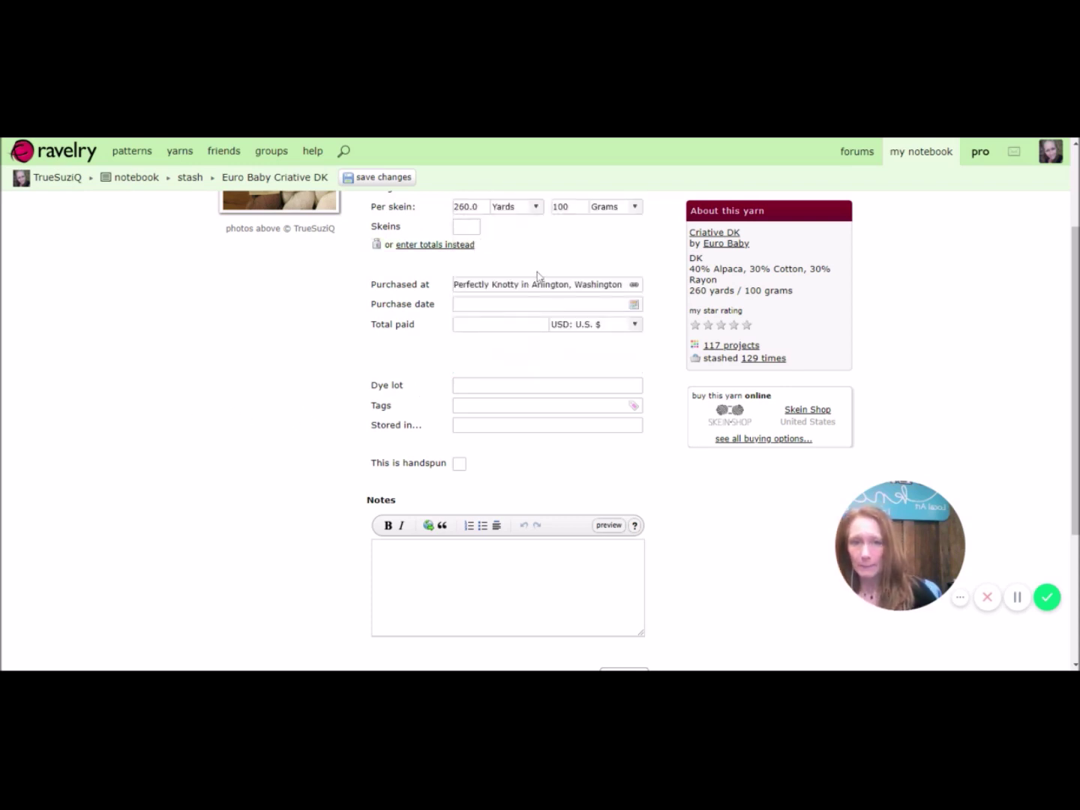
{"action": "scroll", "coordinate": [321, 332], "scroll_direction": "up", "scroll_amount": 3}
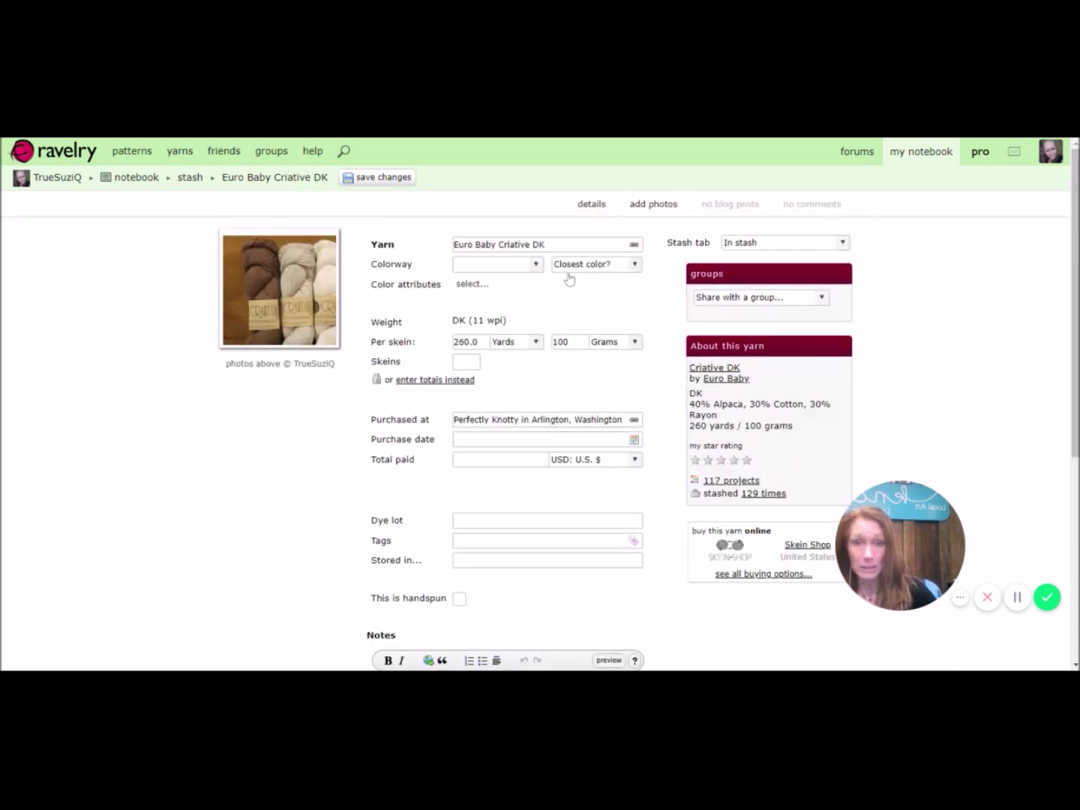
Step: Set the yarn's closest color to Brown and the number of skeins to 1
{"action": "left_click", "coordinate": [635, 267]}
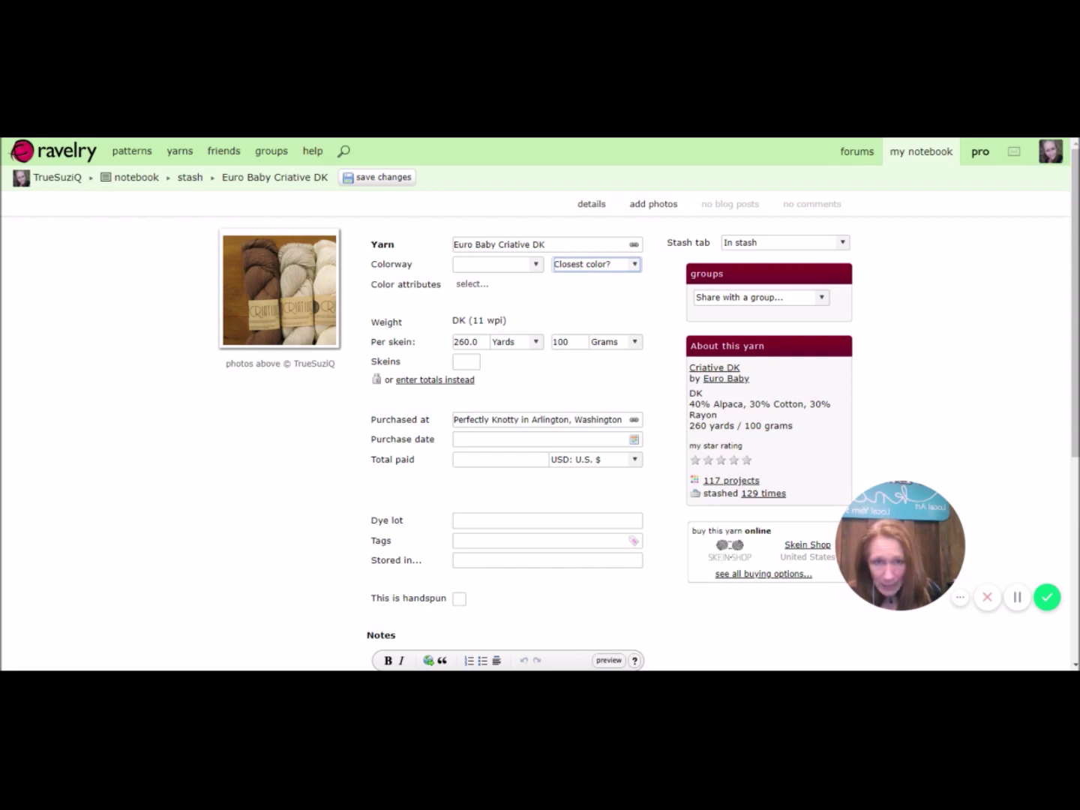
{"action": "left_click", "coordinate": [596, 264]}
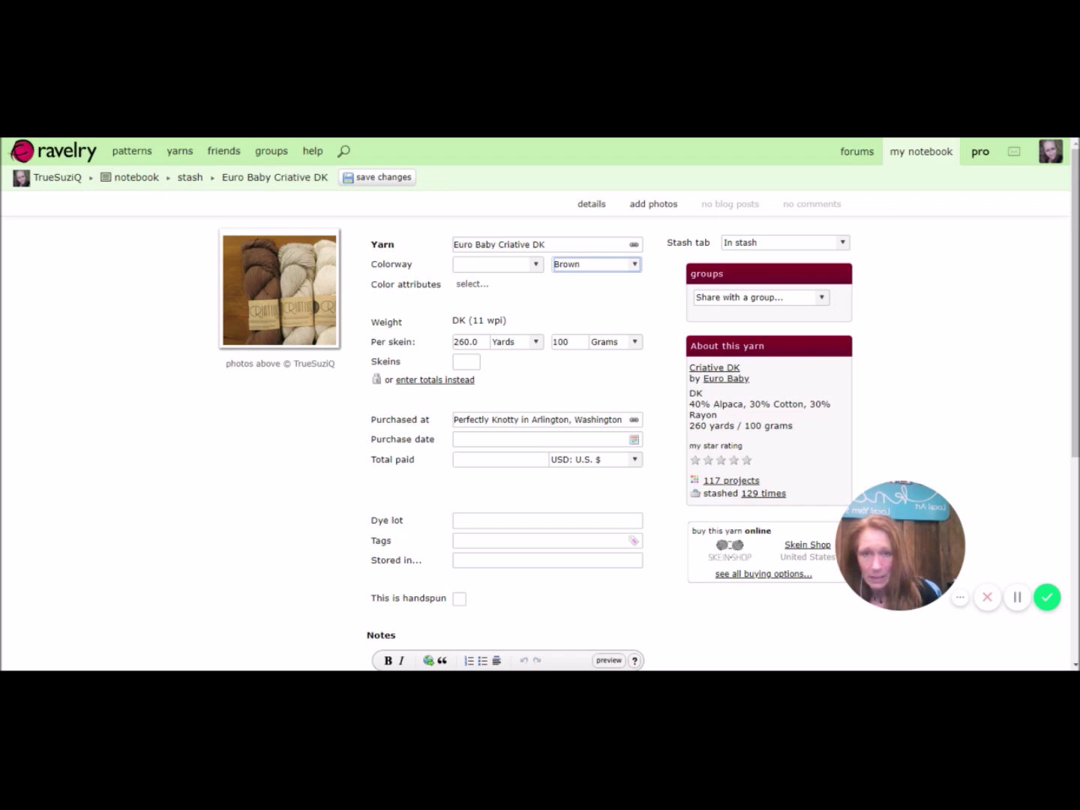
{"action": "left_click", "coordinate": [466, 361]}
{"action": "type", "text": "1"}
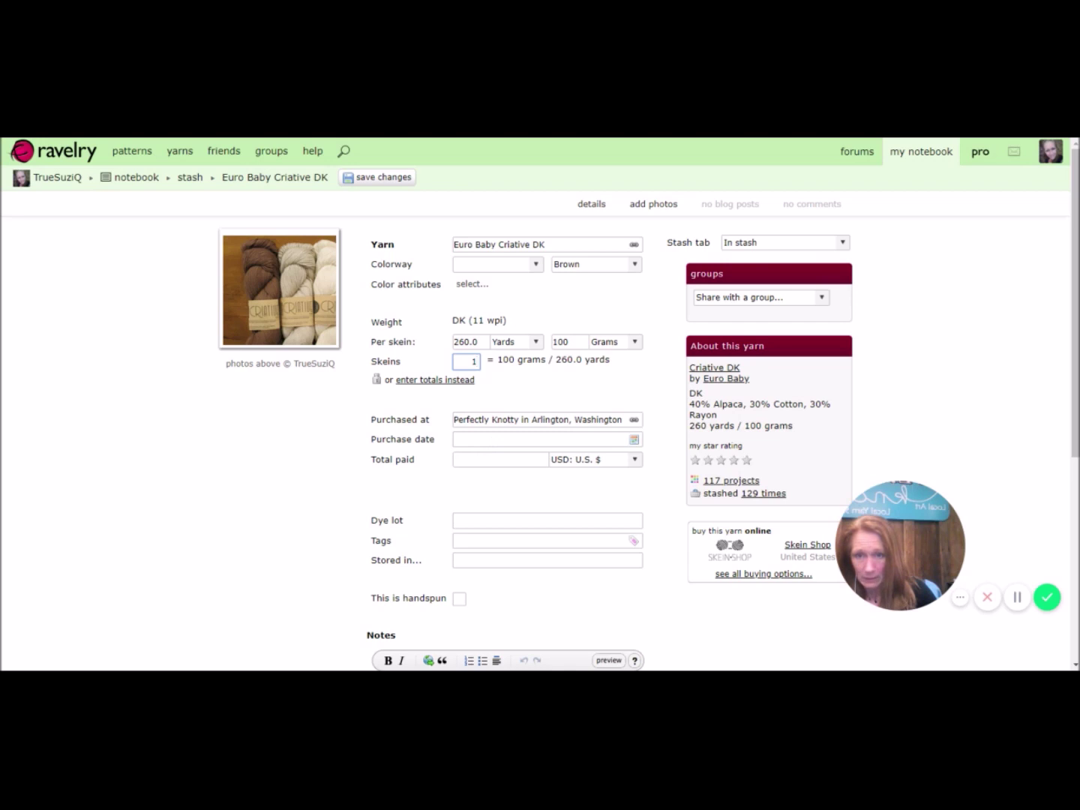
Step: Set the purchase date to February 8, 2019 and the total paid to 16 U.S. dollars
{"action": "left_click", "coordinate": [633, 439]}
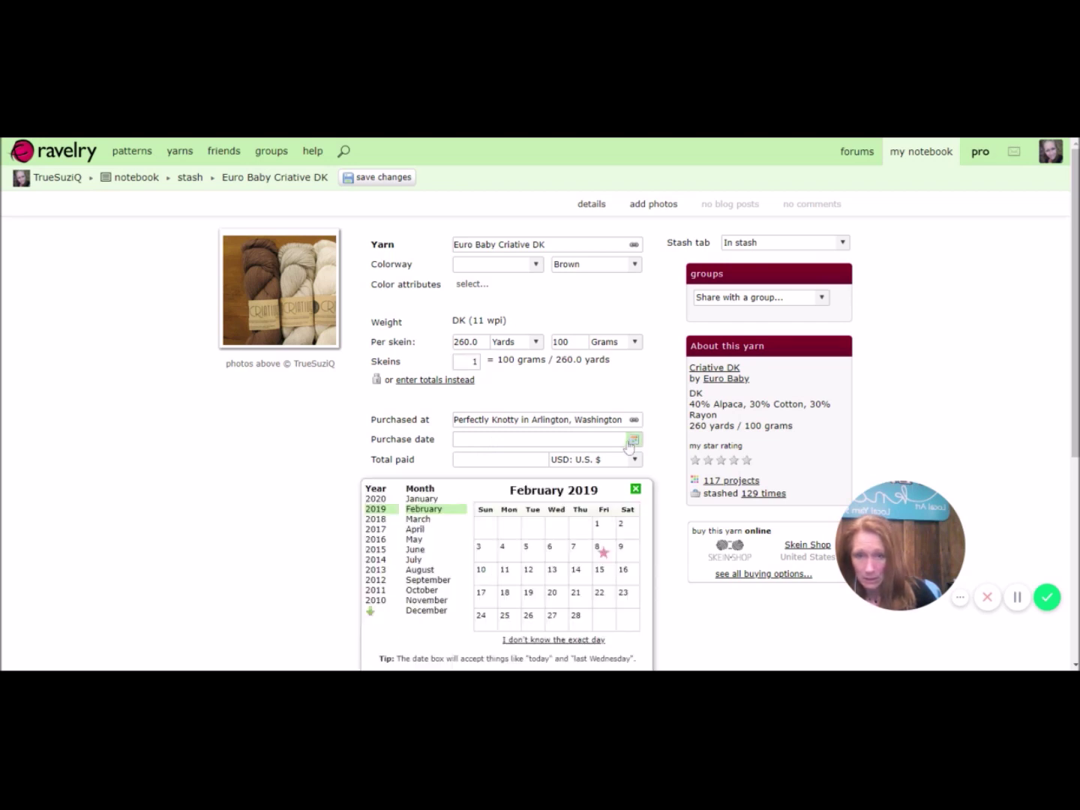
{"action": "left_click", "coordinate": [599, 550]}
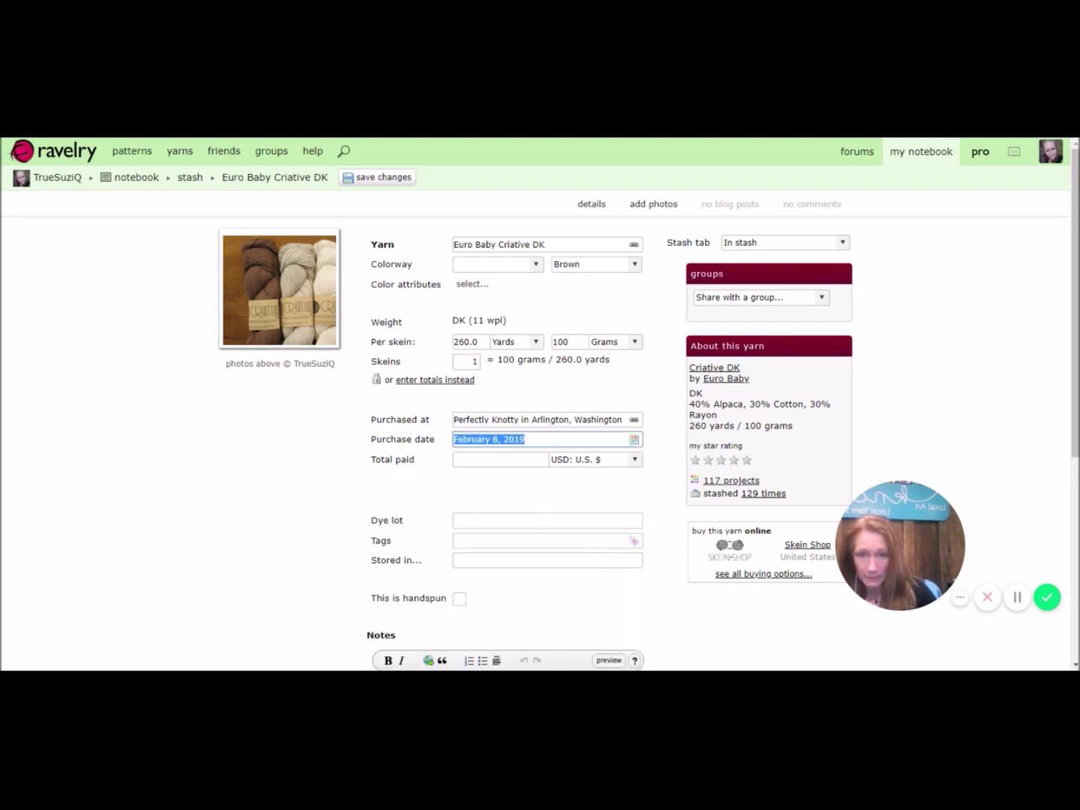
{"action": "key", "text": "Tab"}
{"action": "type", "text": "16"}
{"action": "key", "text": "Tab"}
Step: Set the brown yarn's dye lot to 27830
{"action": "left_click", "coordinate": [462, 520]}
{"action": "type", "text": "2"}
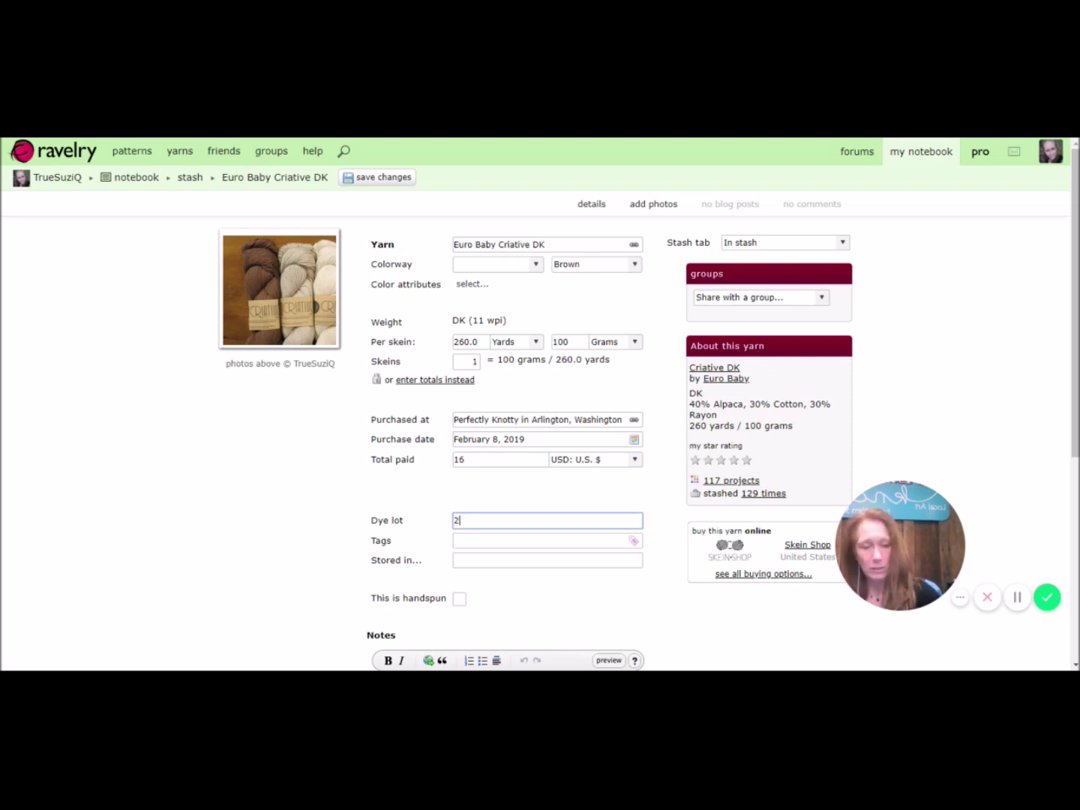
{"action": "type", "text": "7830"}
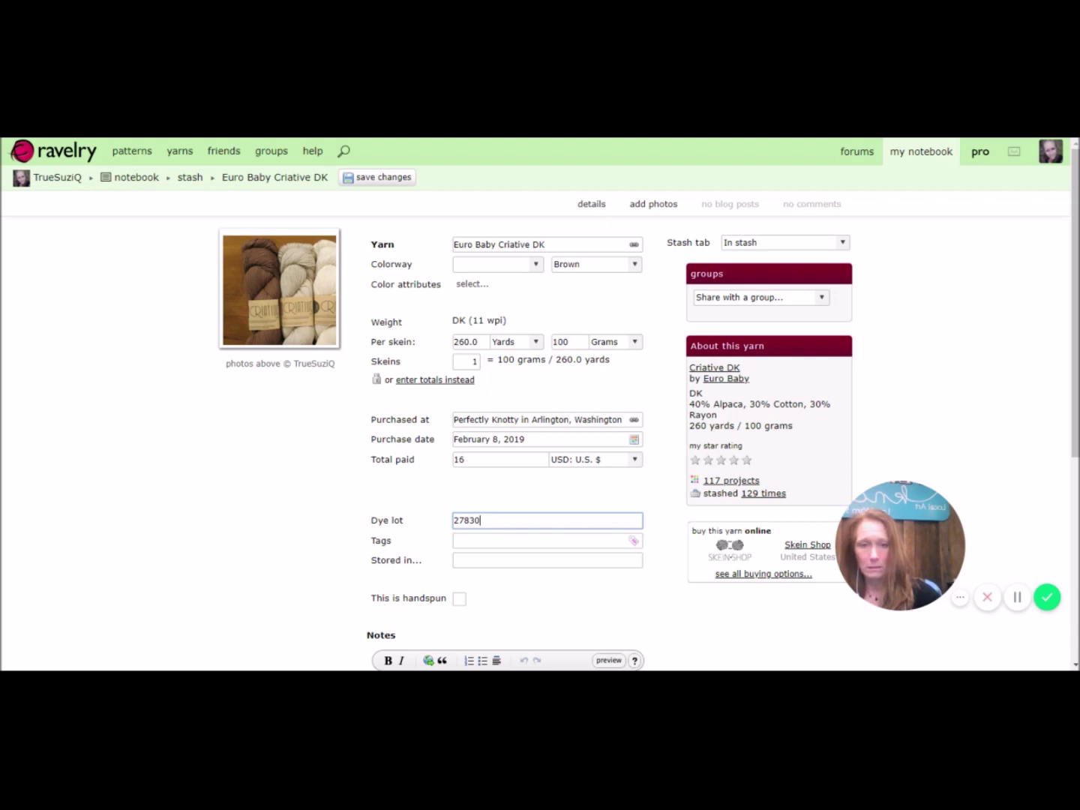
{"action": "left_click", "coordinate": [518, 560]}
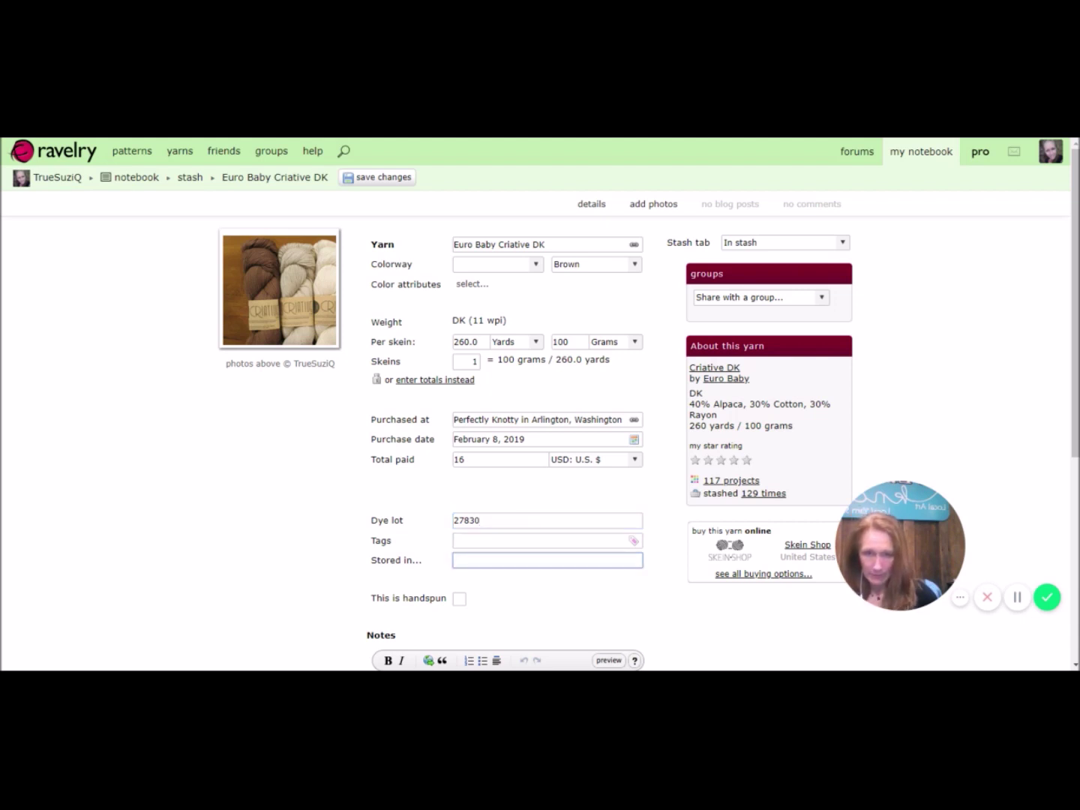
Step: Write the note "The actual color number for this mocha colored brown is #23" in the stash entry, correcting the misspelled "brown"
{"action": "scroll", "coordinate": [139, 557], "scroll_direction": "down", "scroll_amount": 3}
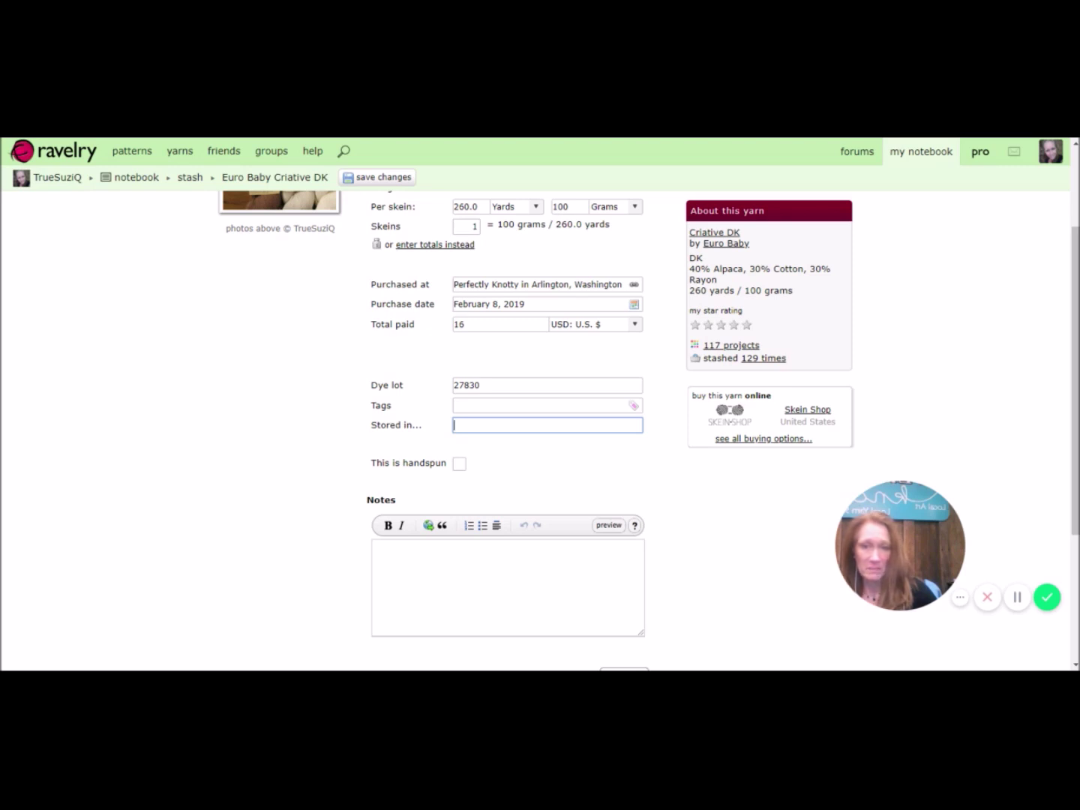
{"action": "left_click", "coordinate": [375, 547]}
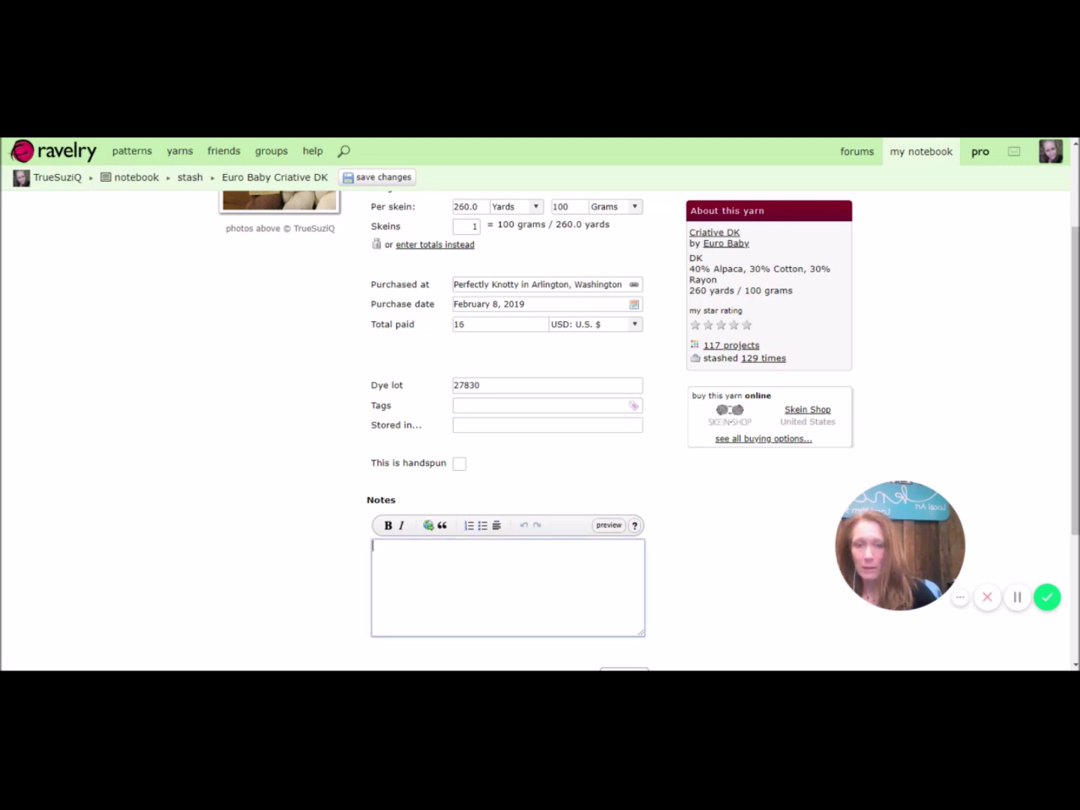
{"action": "type", "text": "The actual"}
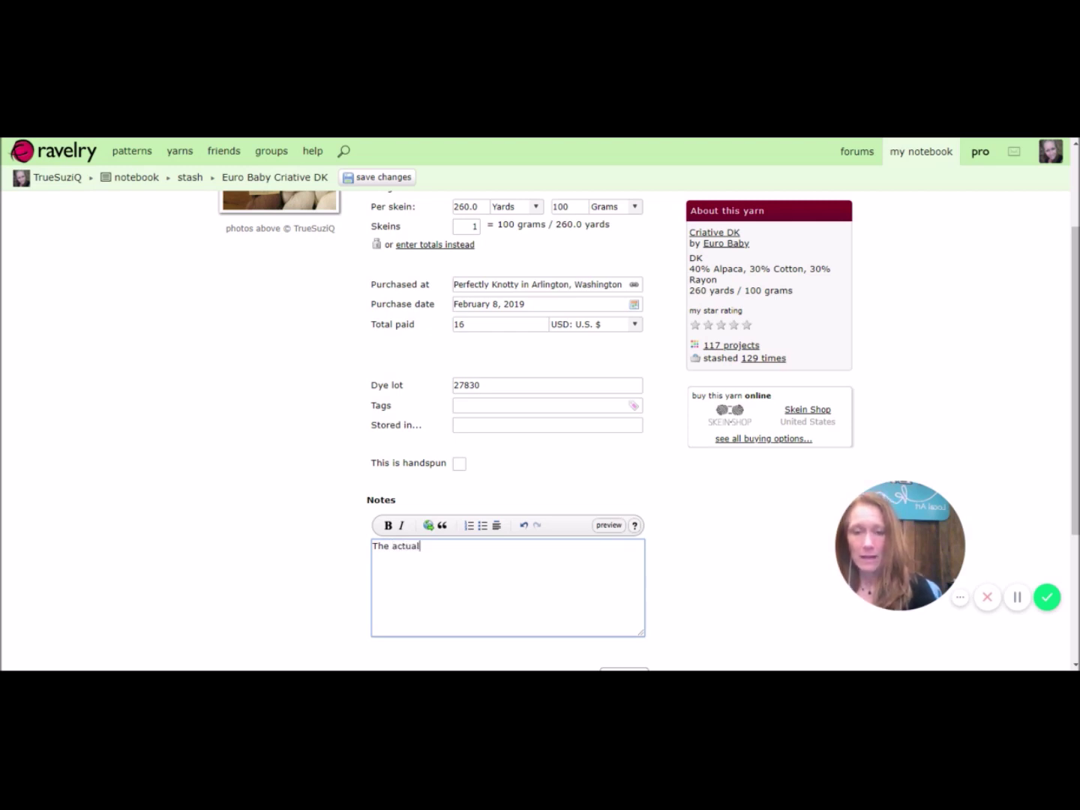
{"action": "type", "text": " color "}
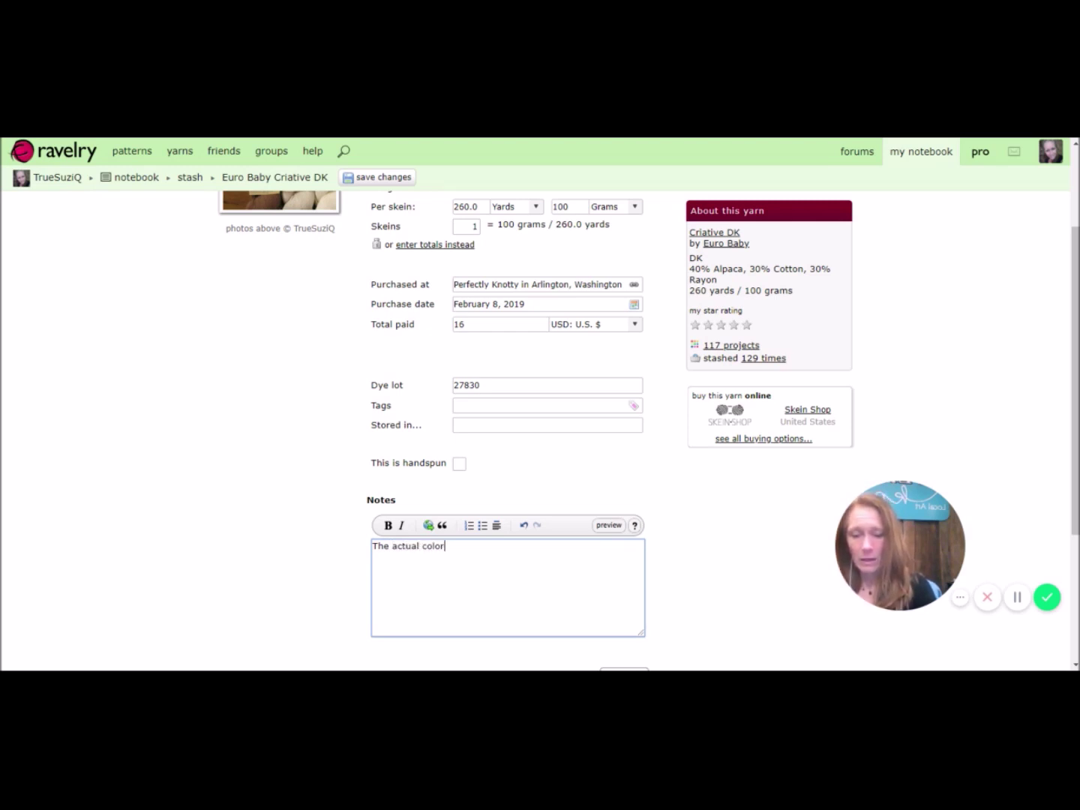
{"action": "type", "text": "number for "}
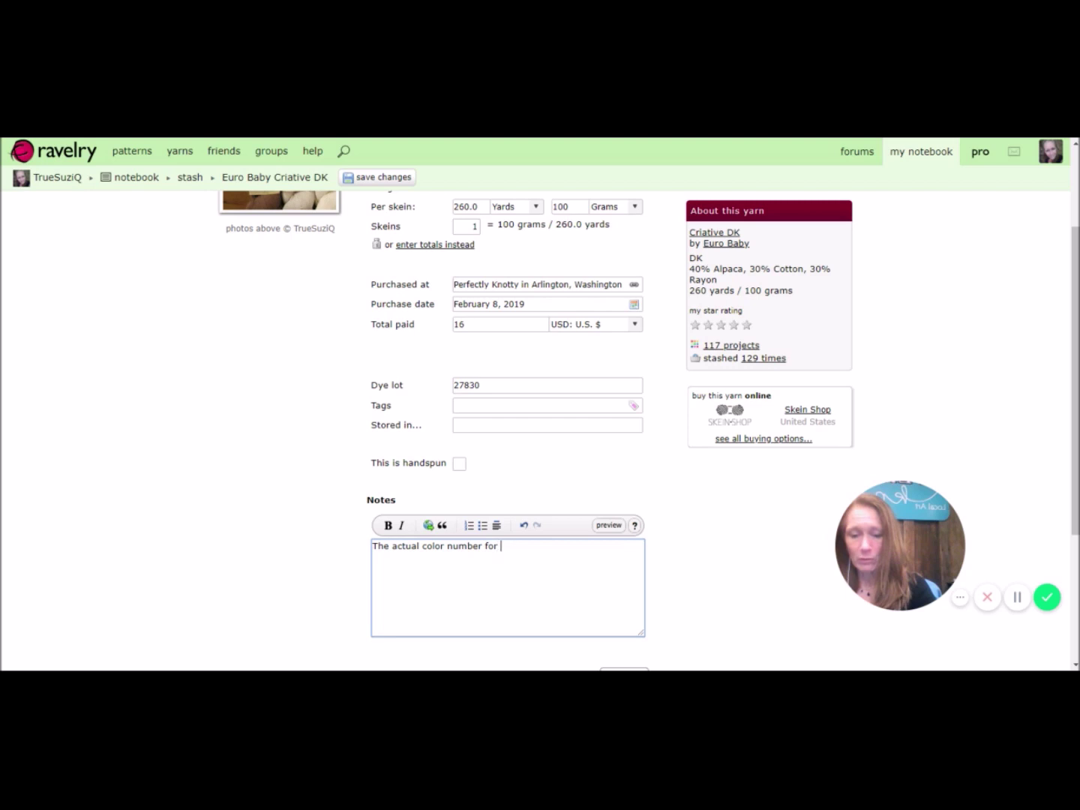
{"action": "type", "text": "this mo"}
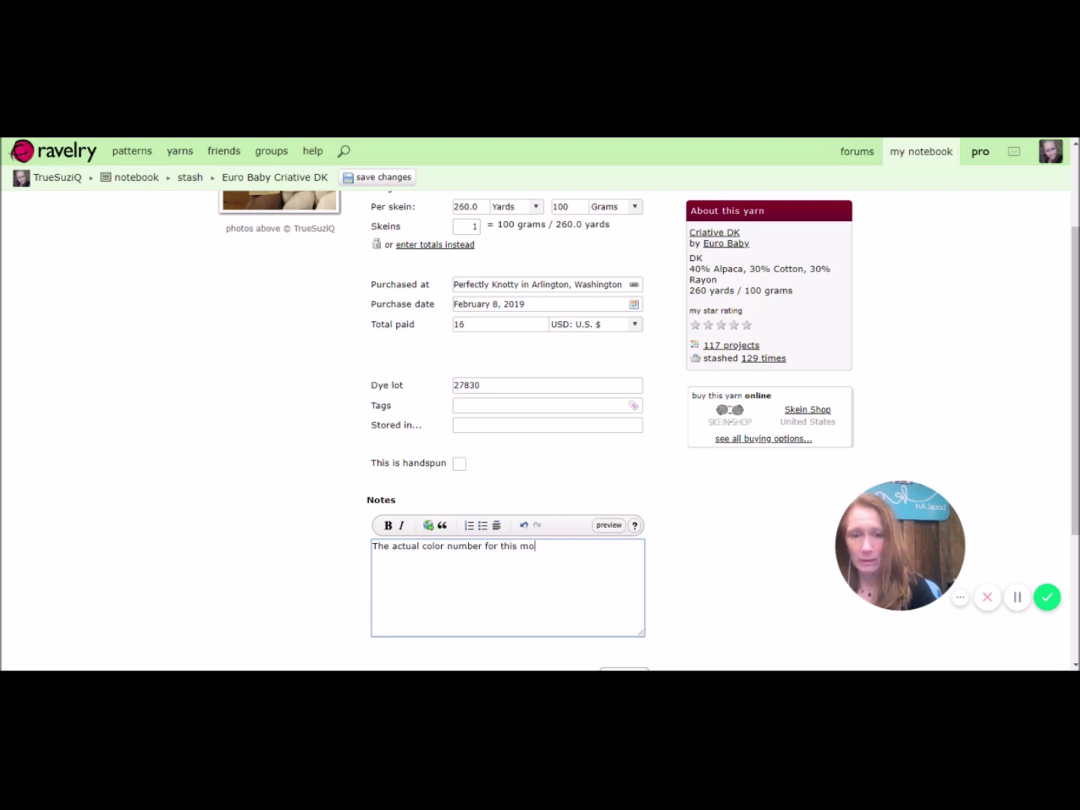
{"action": "type", "text": "cha col"}
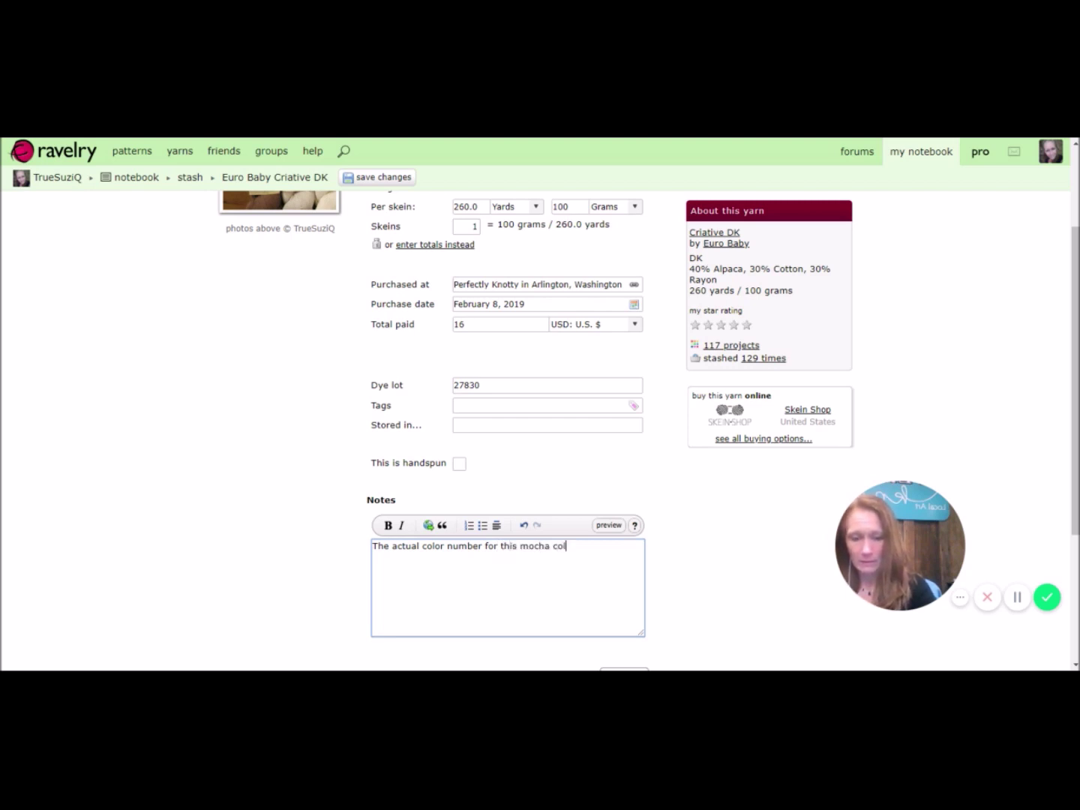
{"action": "type", "text": "ored braown"}
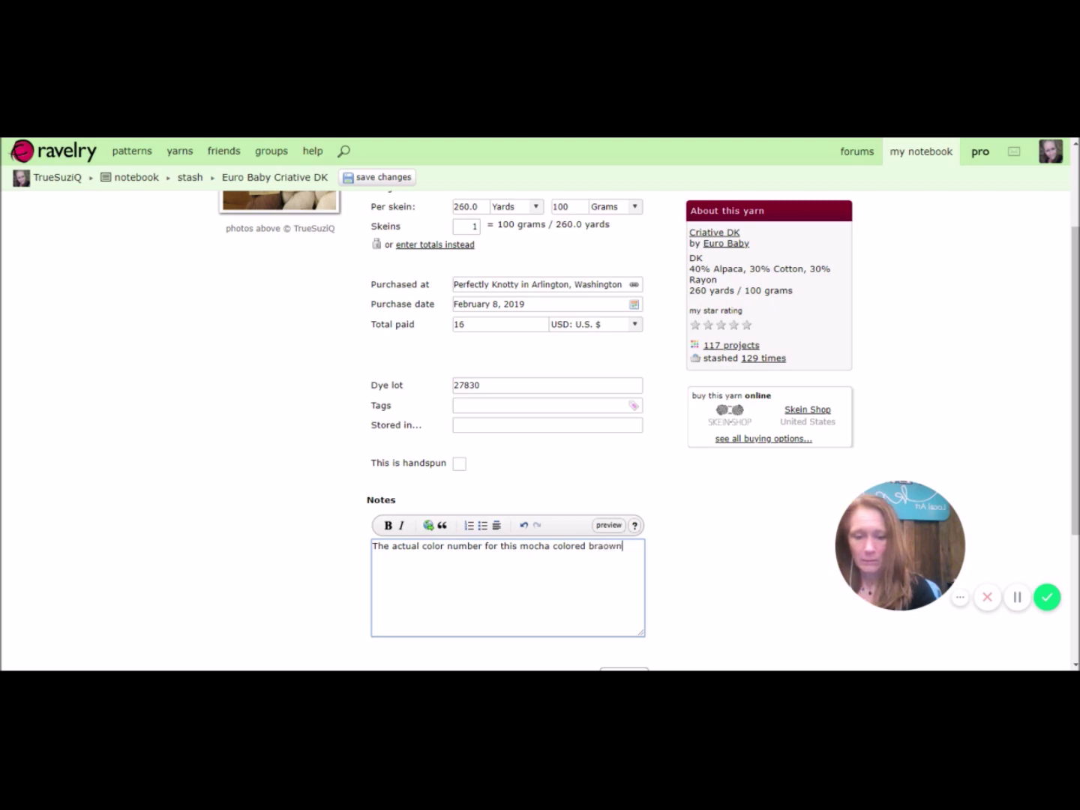
{"action": "type", "text": " is #23"}
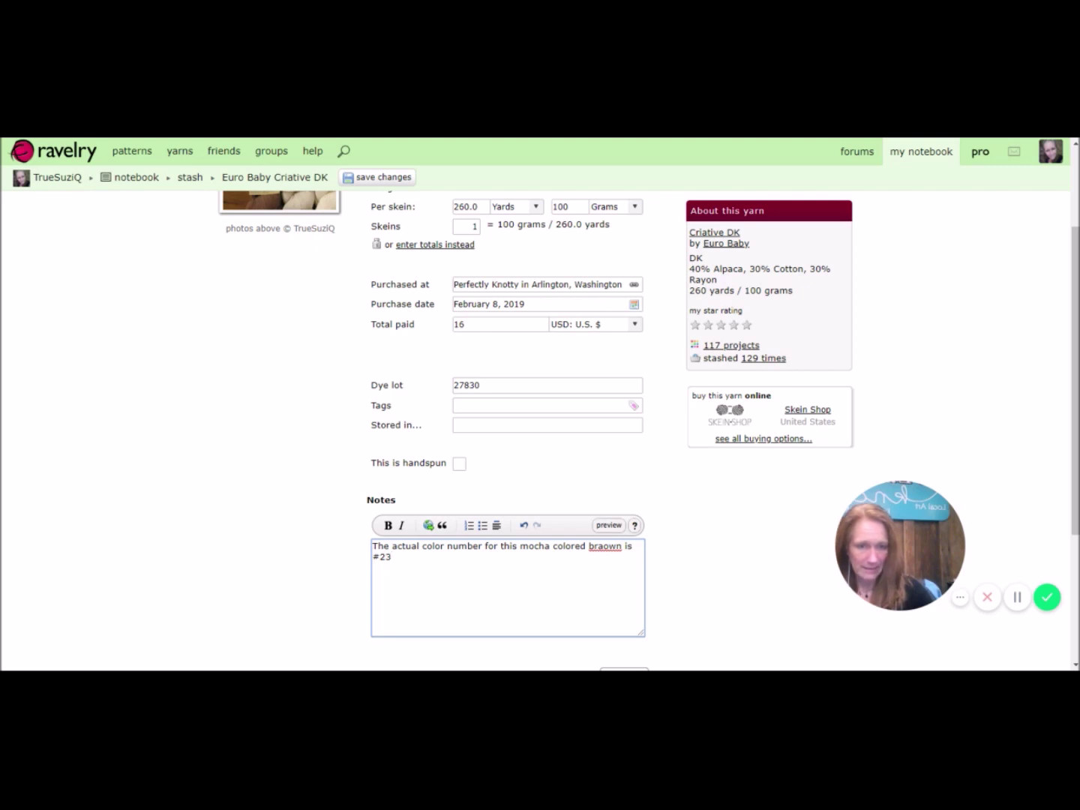
{"action": "left_click", "coordinate": [604, 547]}
{"action": "key", "text": "BackSpace"}
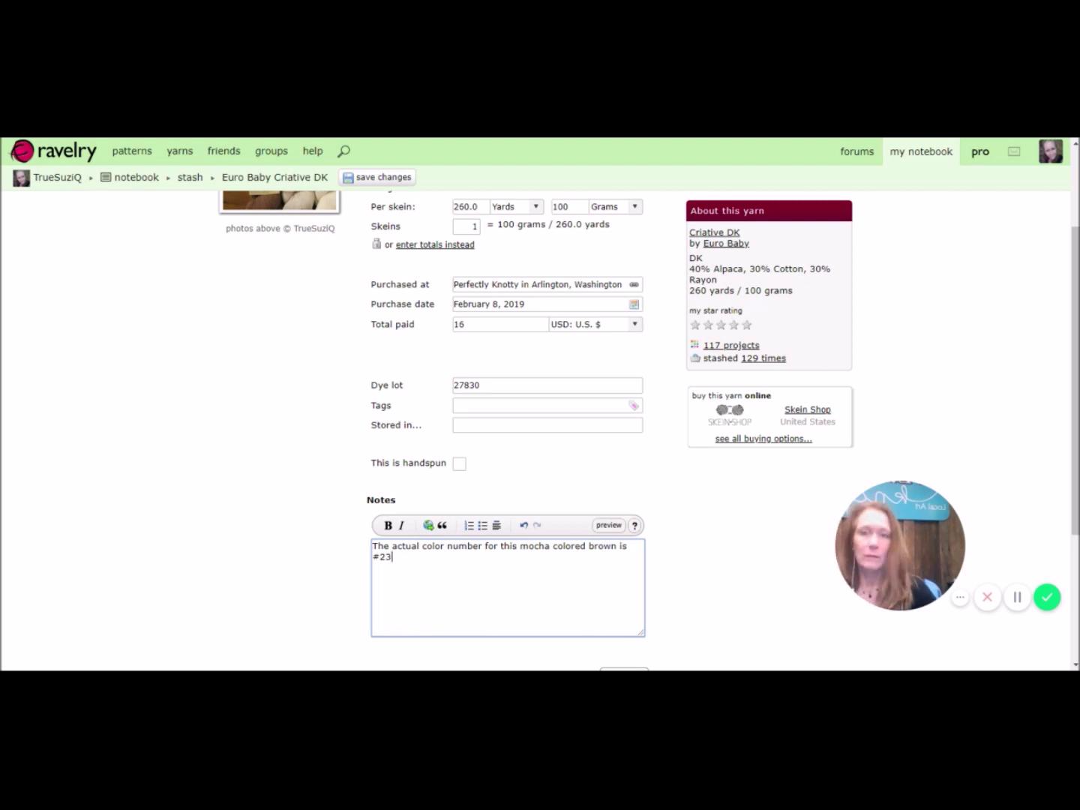
Step: Change "this" to "the" before "mocha" in the note and save the stash entry
{"action": "scroll", "coordinate": [540, 420], "scroll_direction": "down", "scroll_amount": 1}
{"action": "left_click", "coordinate": [518, 479]}
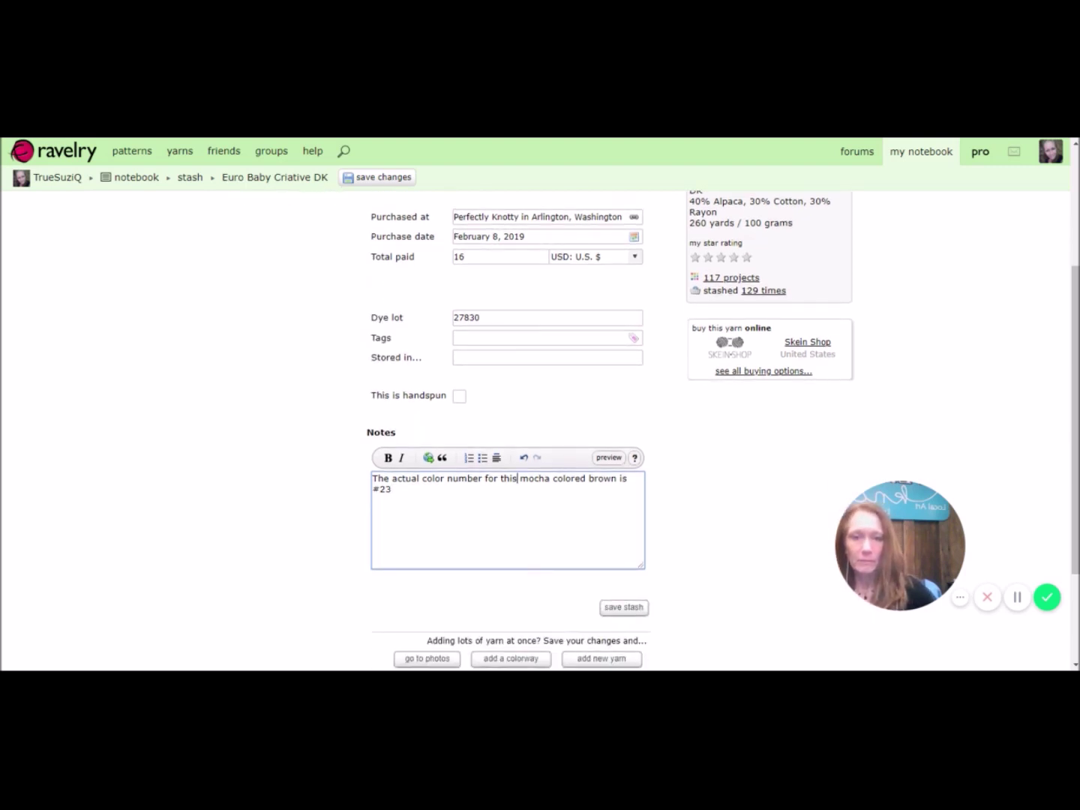
{"action": "key", "text": "BackSpace"}
{"action": "key", "text": "BackSpace"}
{"action": "type", "text": "e"}
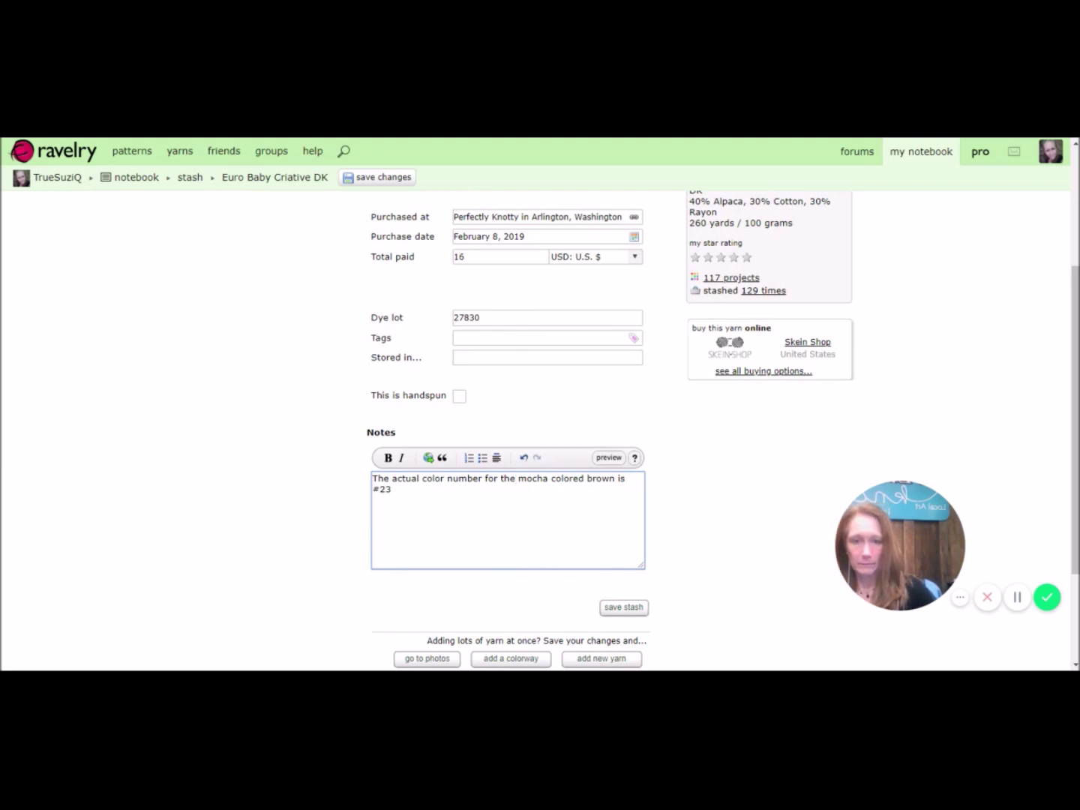
{"action": "scroll", "coordinate": [429, 564], "scroll_direction": "down", "scroll_amount": 2}
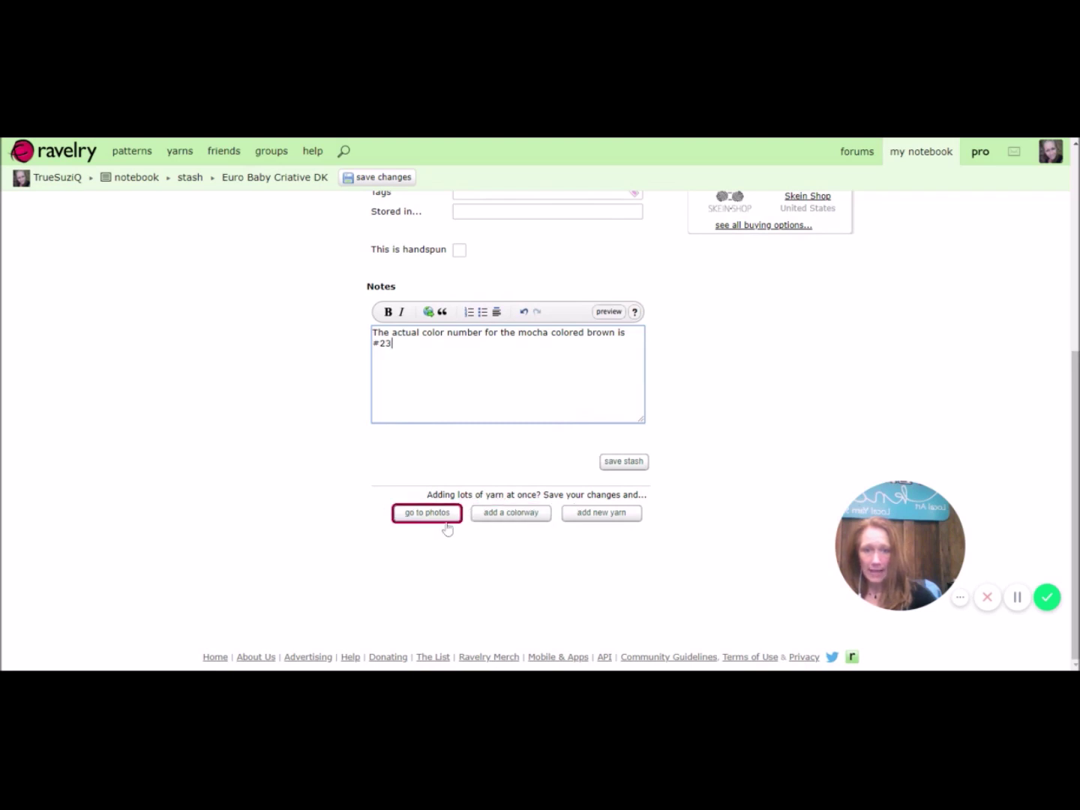
{"action": "left_click", "coordinate": [632, 465]}
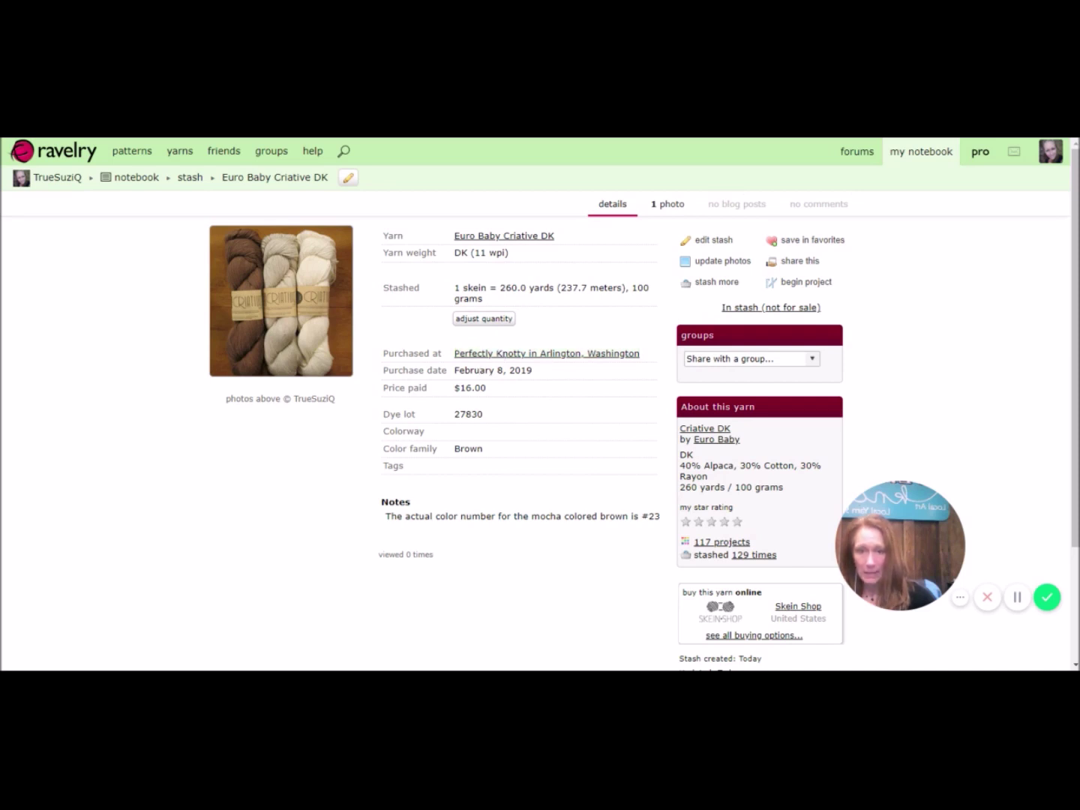
Step: Reopen the saved Criative DK entry for editing and add another colorway, purchased at the local yarn store Perfectly Knotty
{"action": "scroll", "coordinate": [516, 417], "scroll_direction": "down", "scroll_amount": 5}
{"action": "scroll", "coordinate": [516, 417], "scroll_direction": "up", "scroll_amount": 5}
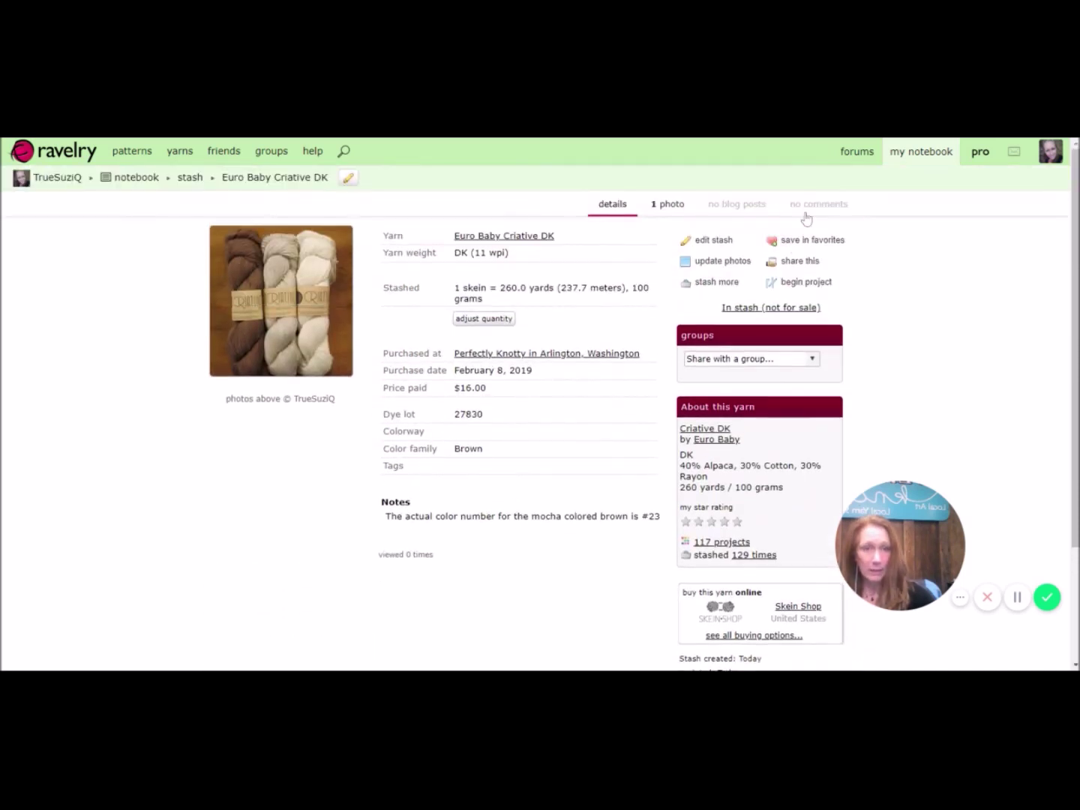
{"action": "left_click", "coordinate": [716, 242]}
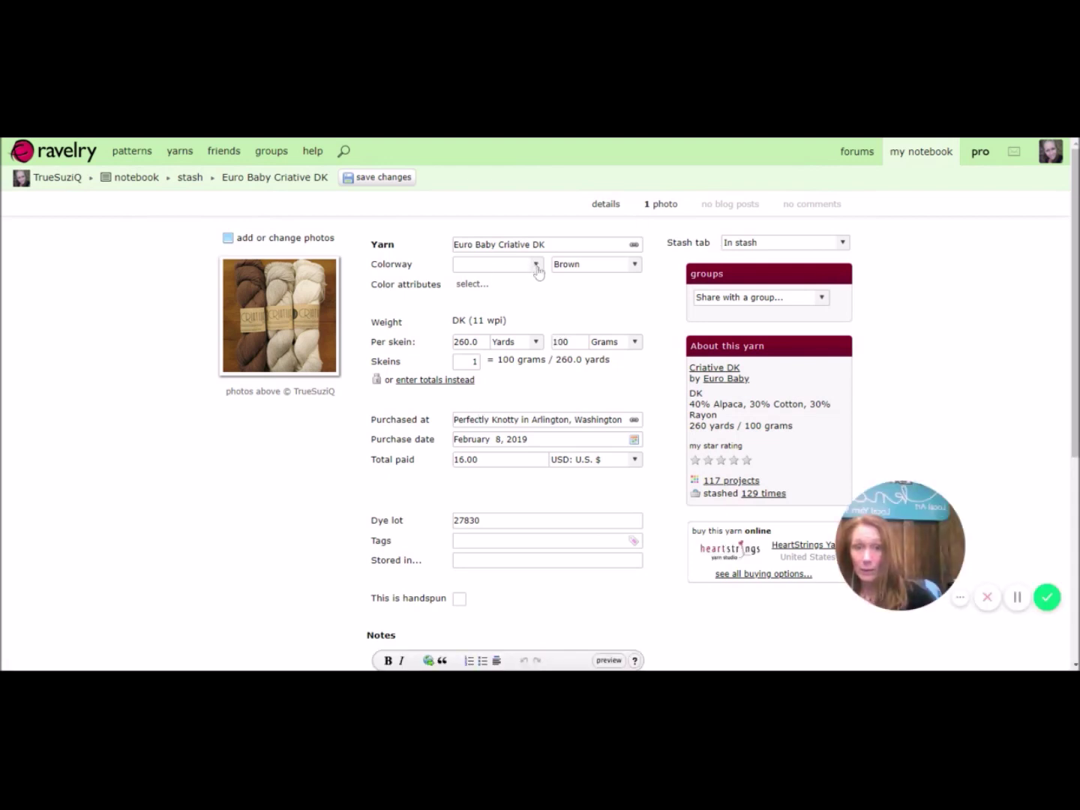
{"action": "scroll", "coordinate": [523, 525], "scroll_direction": "down", "scroll_amount": 5}
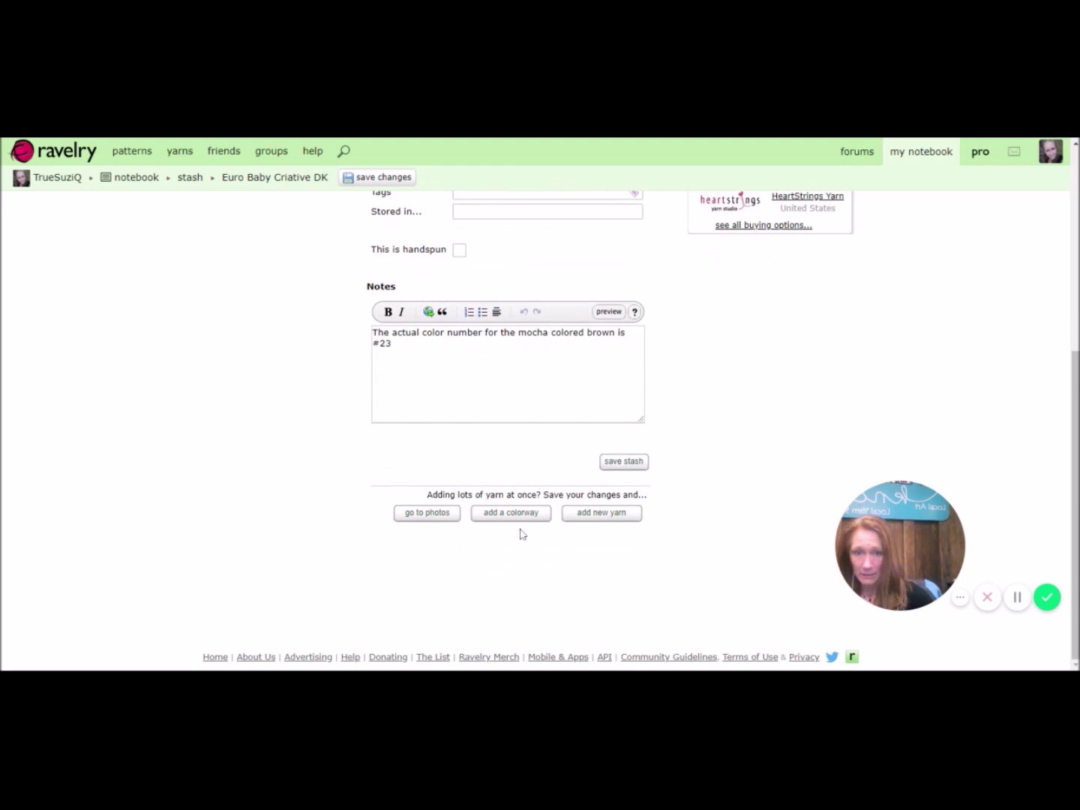
{"action": "left_click", "coordinate": [514, 514]}
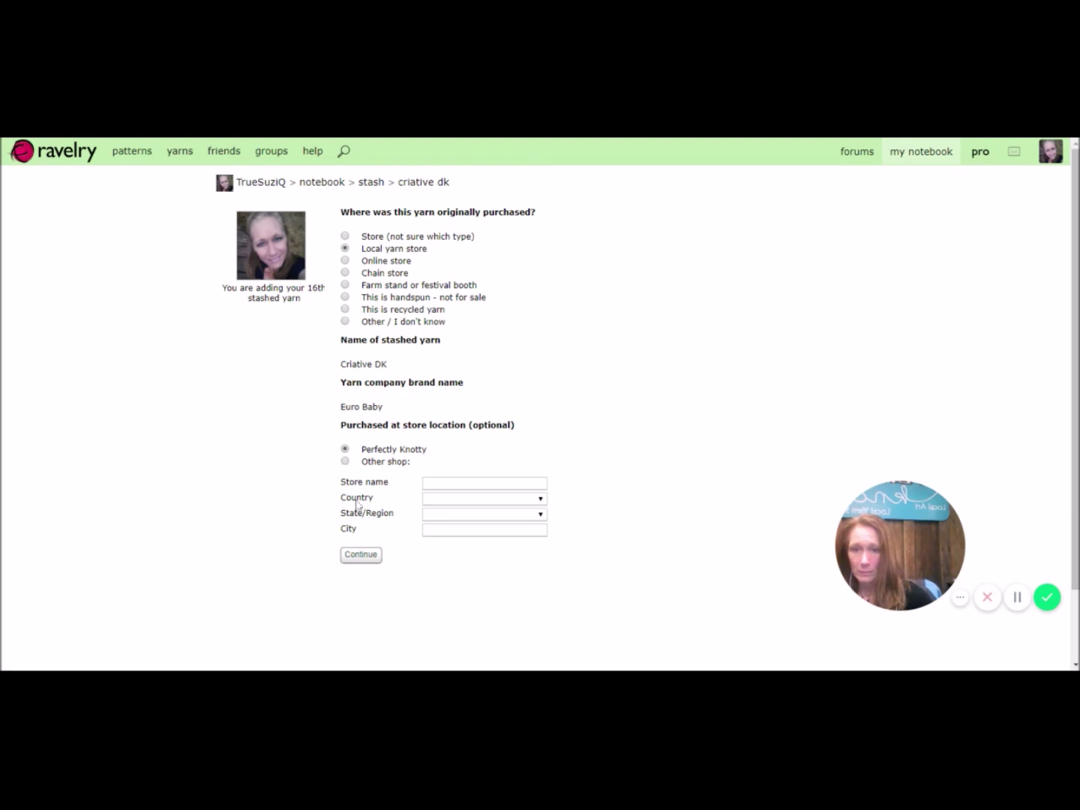
{"action": "left_click", "coordinate": [361, 555]}
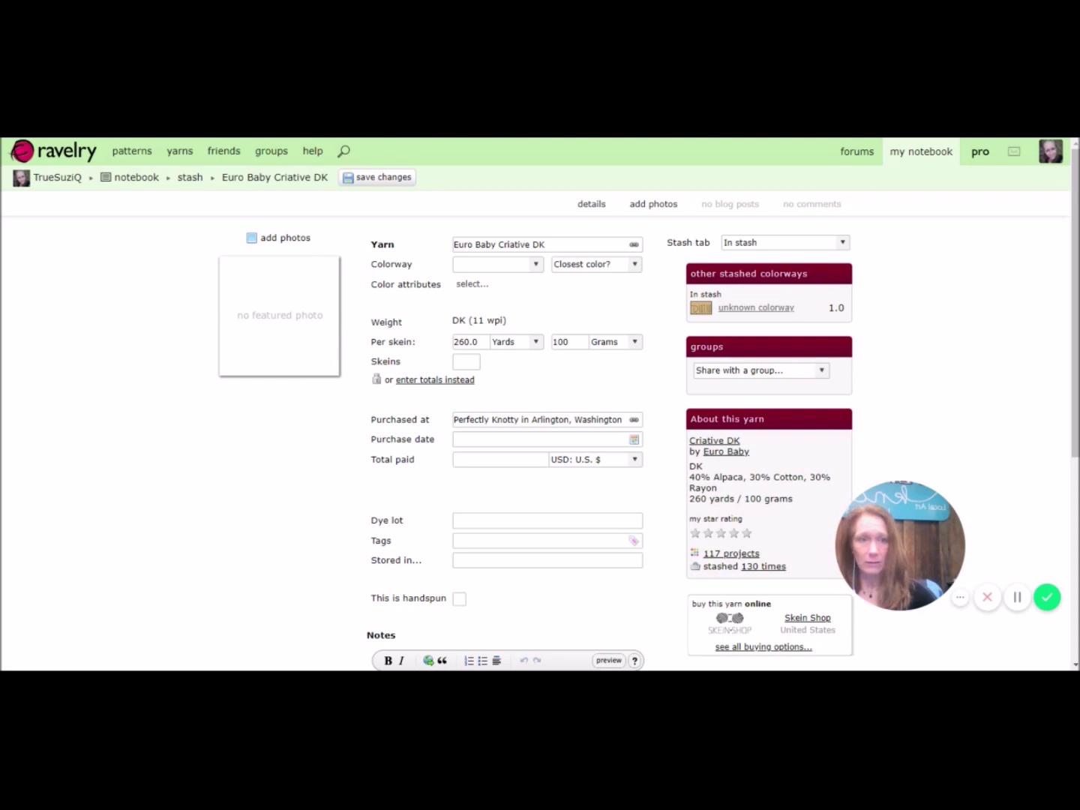
Step: Upload the photo IMG_3970.JPG from the computer to the new colorway's stash entry and finish with photos
{"action": "left_click", "coordinate": [649, 214]}
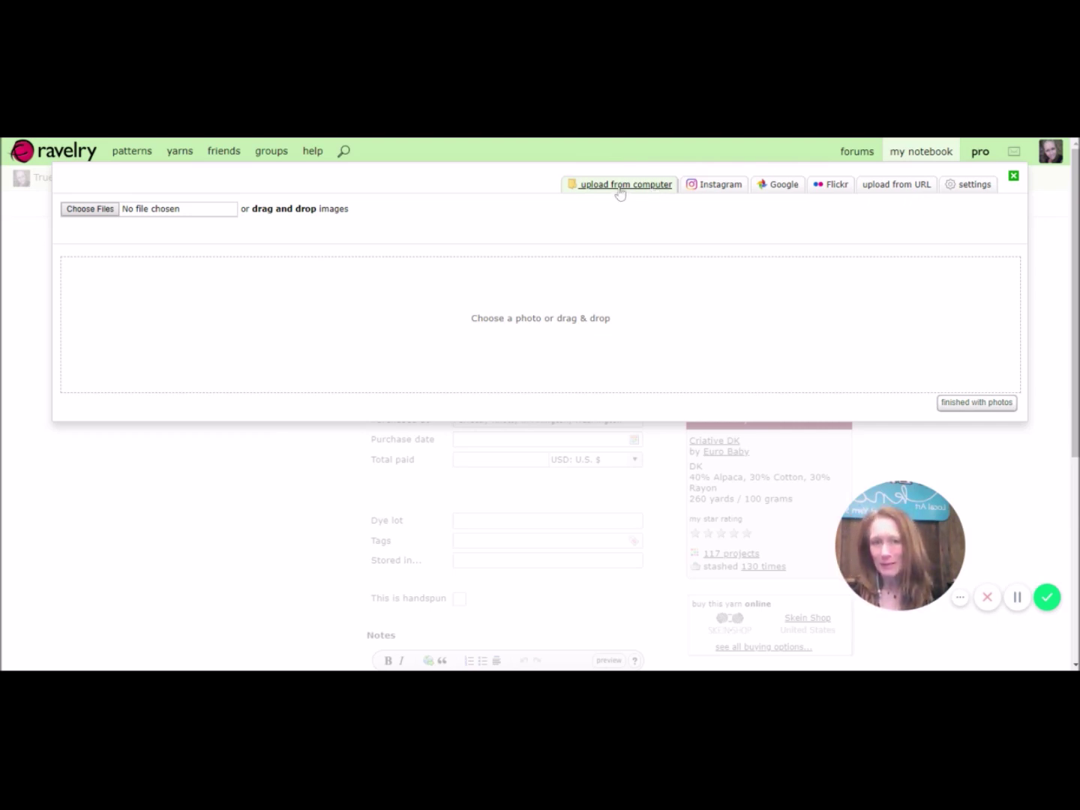
{"action": "left_click", "coordinate": [99, 216]}
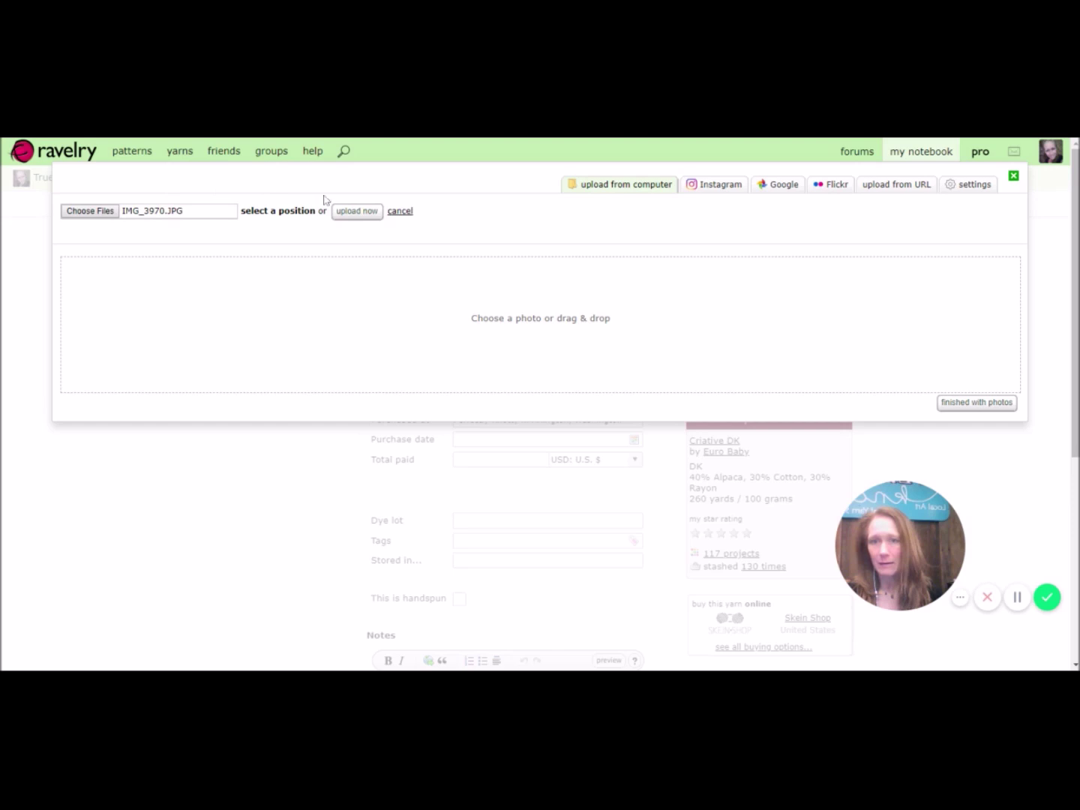
{"action": "left_click", "coordinate": [356, 212]}
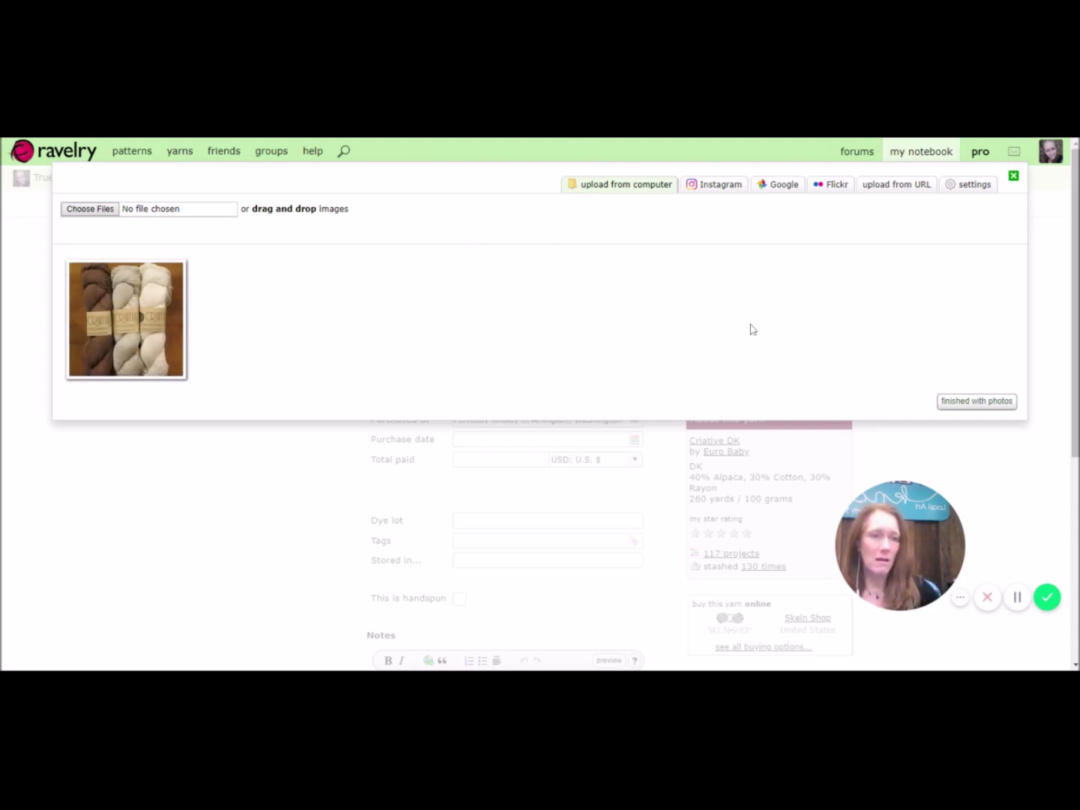
{"action": "left_click", "coordinate": [976, 406]}
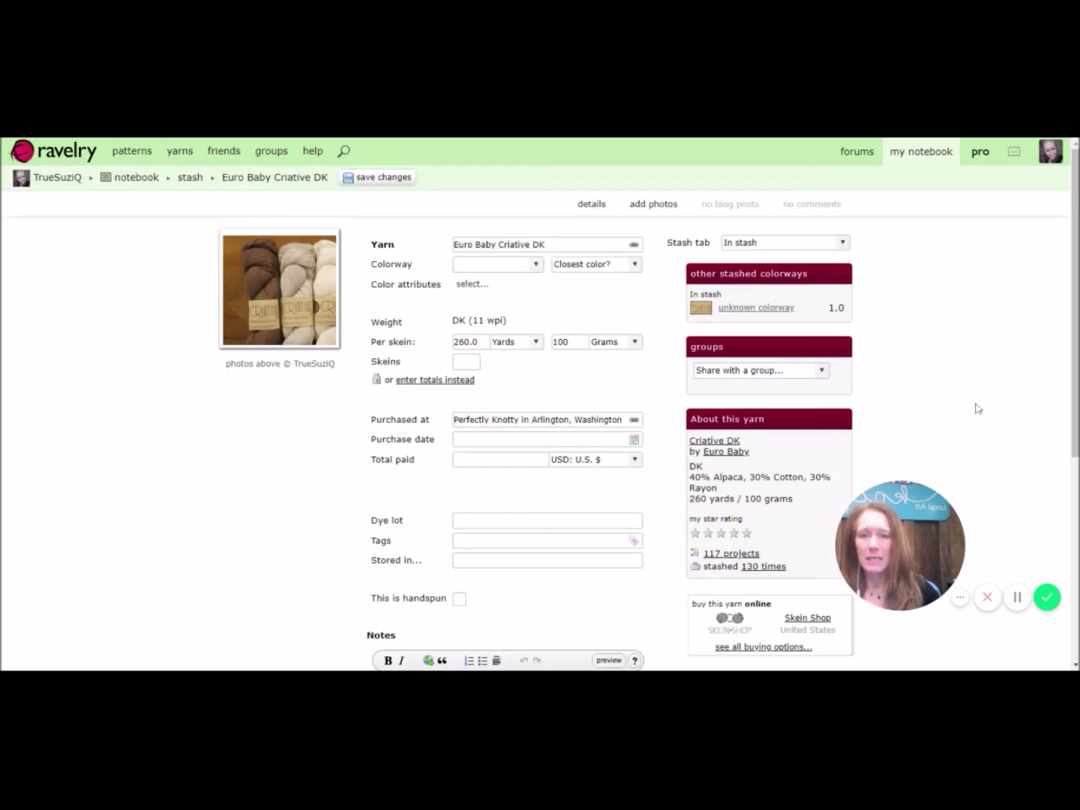
Step: Set the new entry's colorway to 4 Sandy Beach and the number of skeins to 1
{"action": "left_click", "coordinate": [537, 266]}
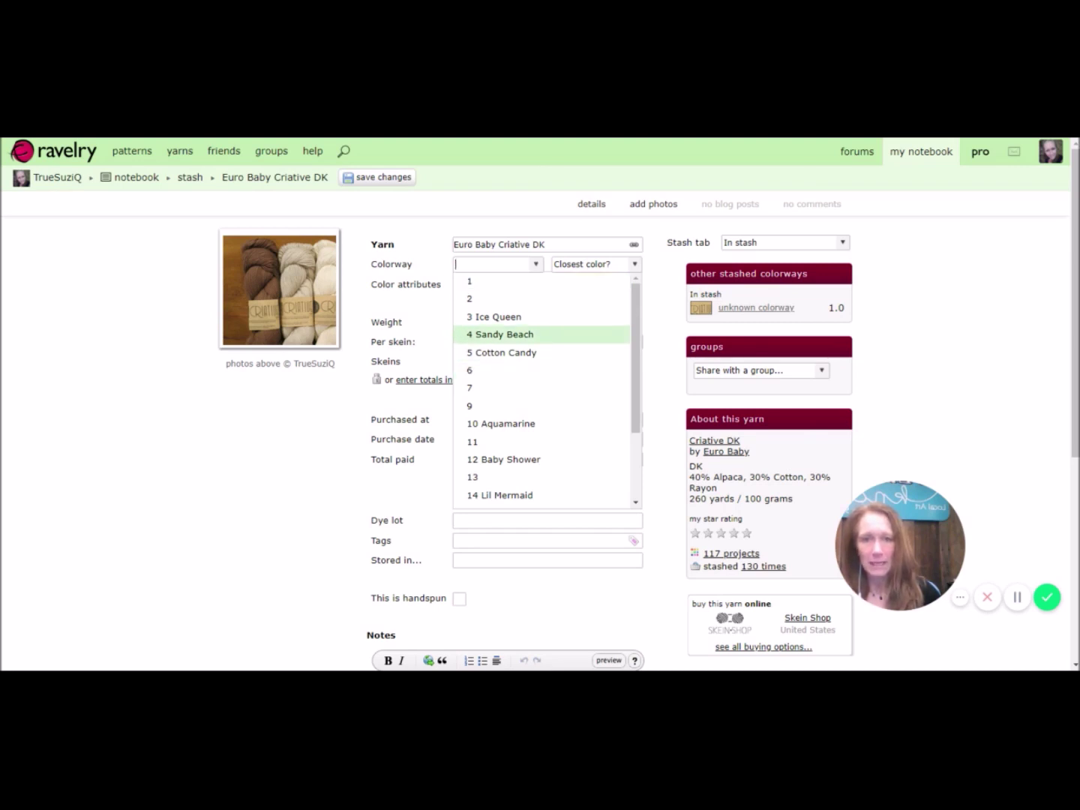
{"action": "left_click", "coordinate": [501, 335]}
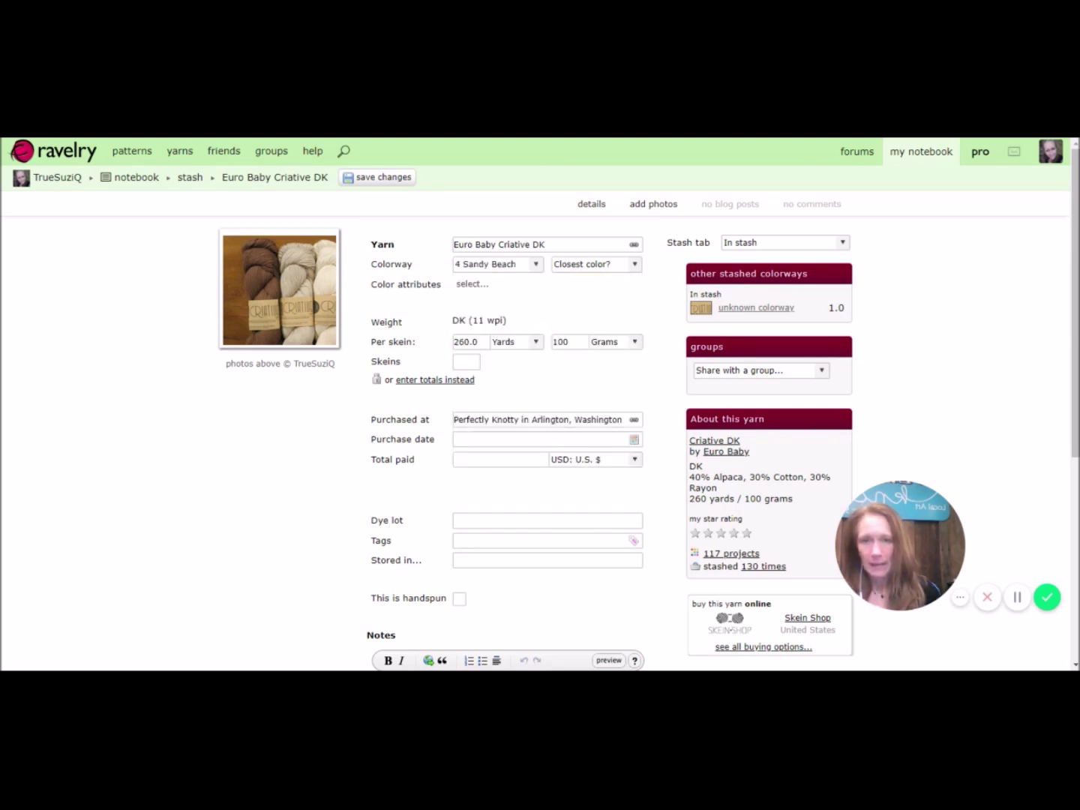
{"action": "left_click", "coordinate": [478, 362]}
{"action": "type", "text": "1"}
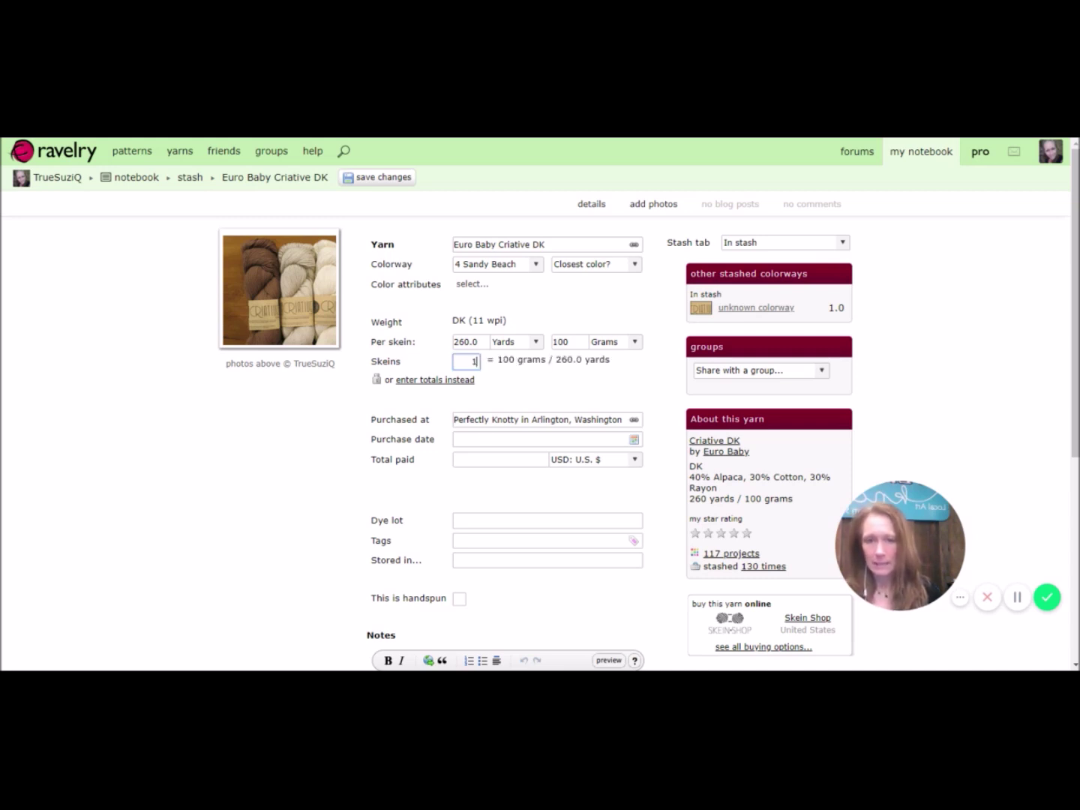
Step: Set the Sandy Beach yarn's purchase date to February 8, 2019 and the total paid to 16 U.S. dollars
{"action": "left_click", "coordinate": [526, 439]}
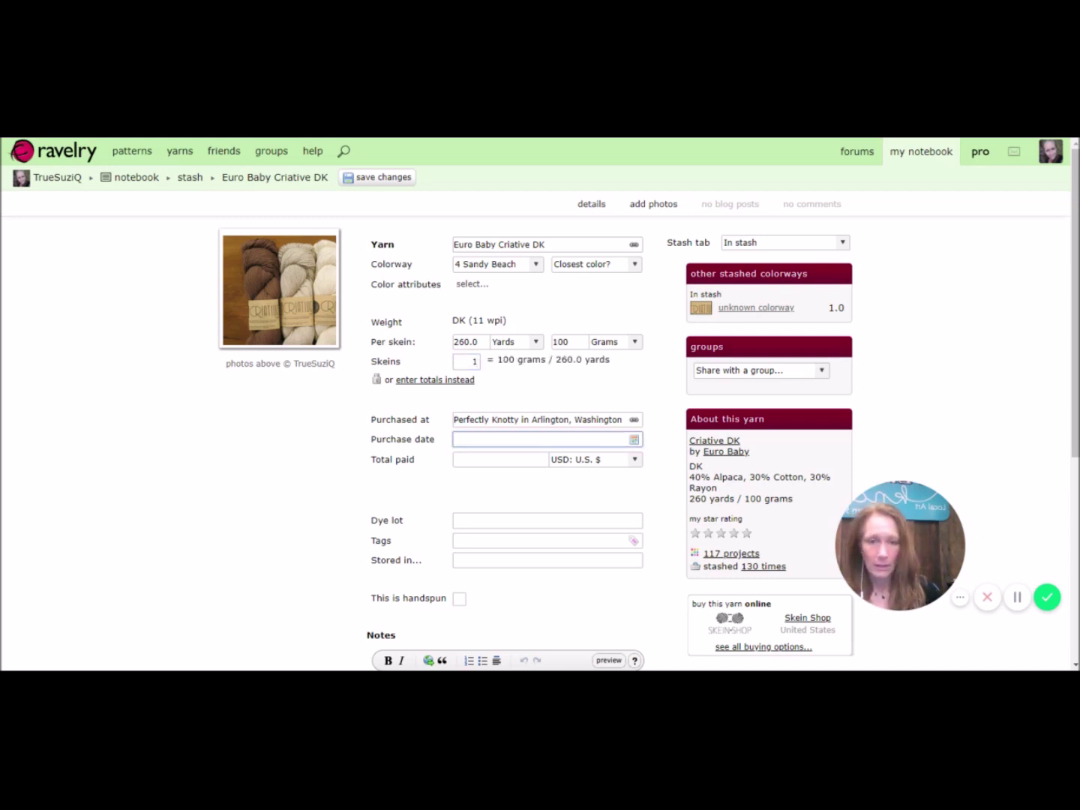
{"action": "left_click", "coordinate": [634, 439]}
{"action": "left_click", "coordinate": [605, 552]}
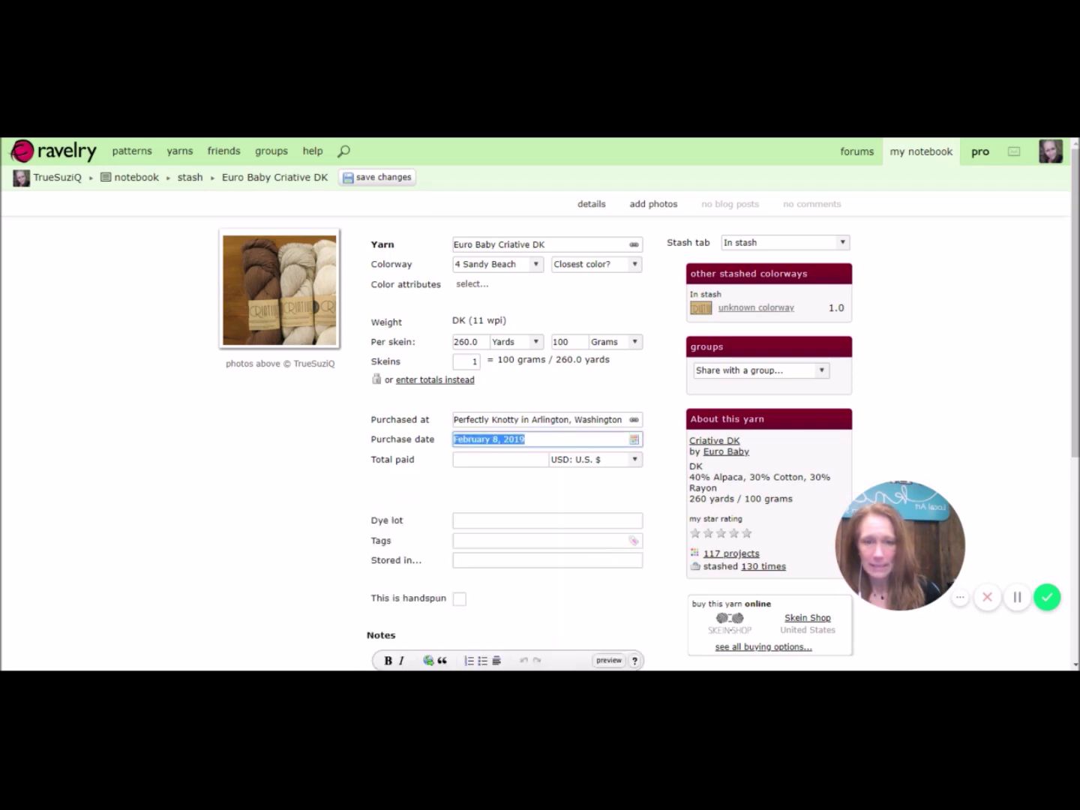
{"action": "key", "text": "Tab"}
{"action": "type", "text": "16"}
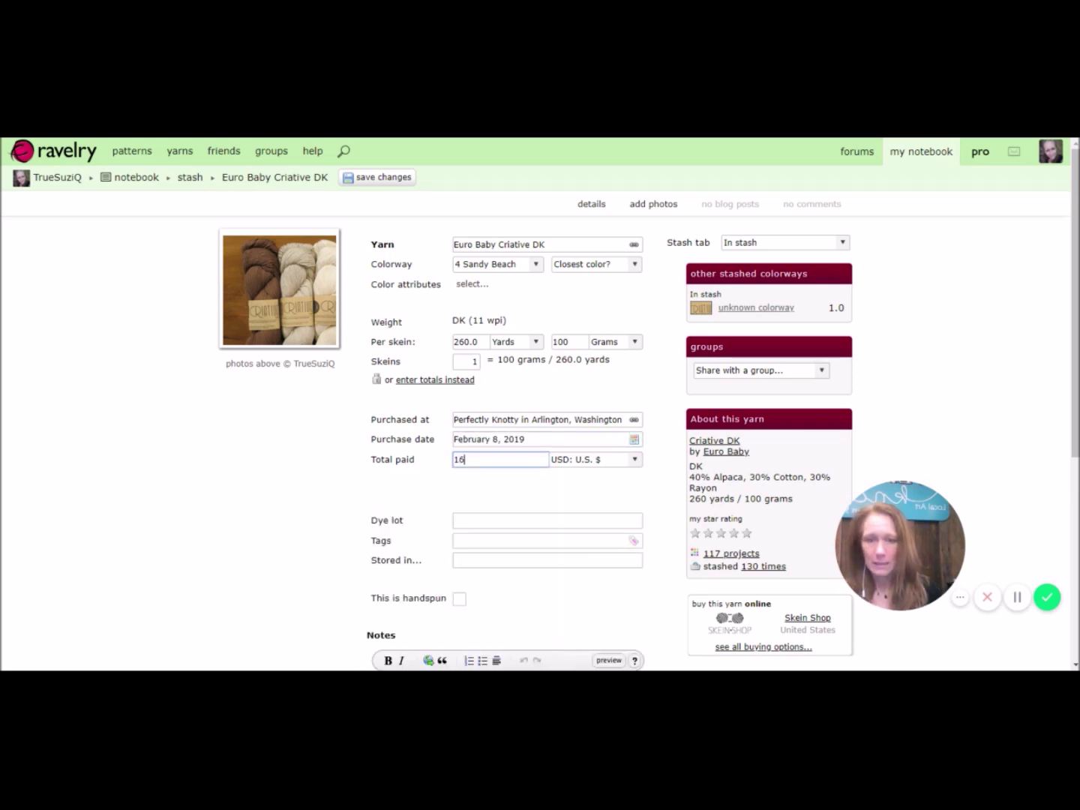
Step: Set the Sandy Beach yarn's dye lot to 01778
{"action": "scroll", "coordinate": [495, 375], "scroll_direction": "down", "scroll_amount": 2}
{"action": "left_click", "coordinate": [495, 385]}
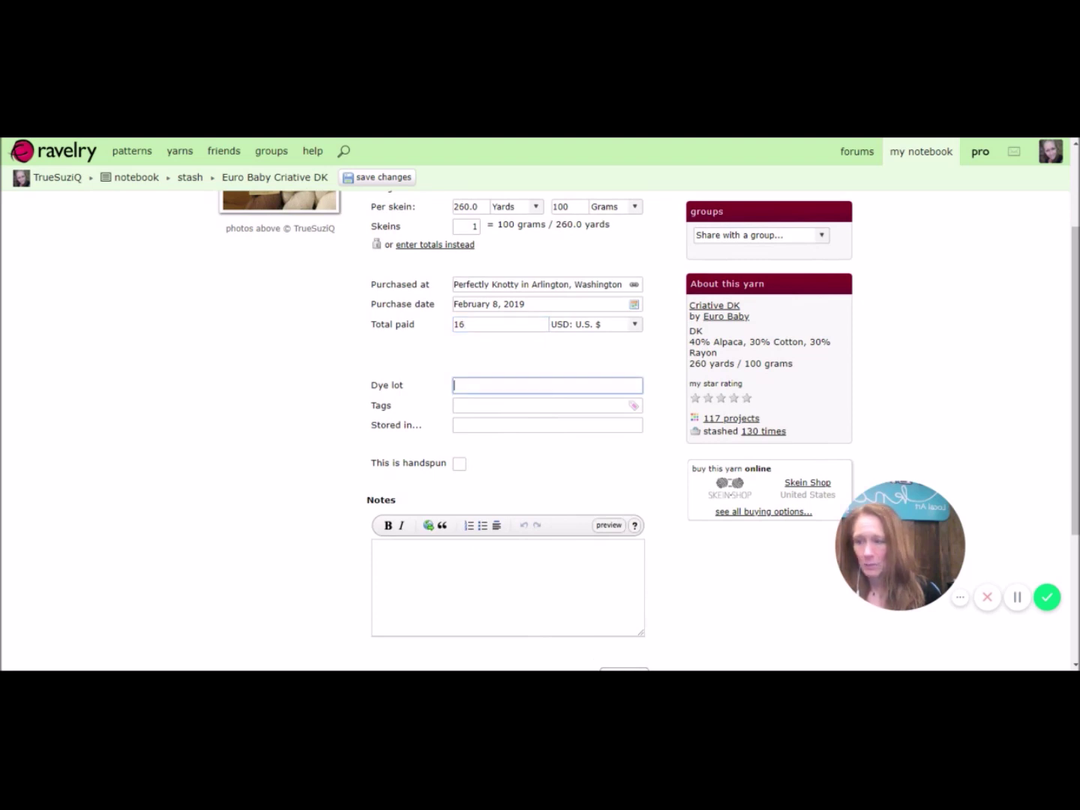
{"action": "type", "text": "0177"}
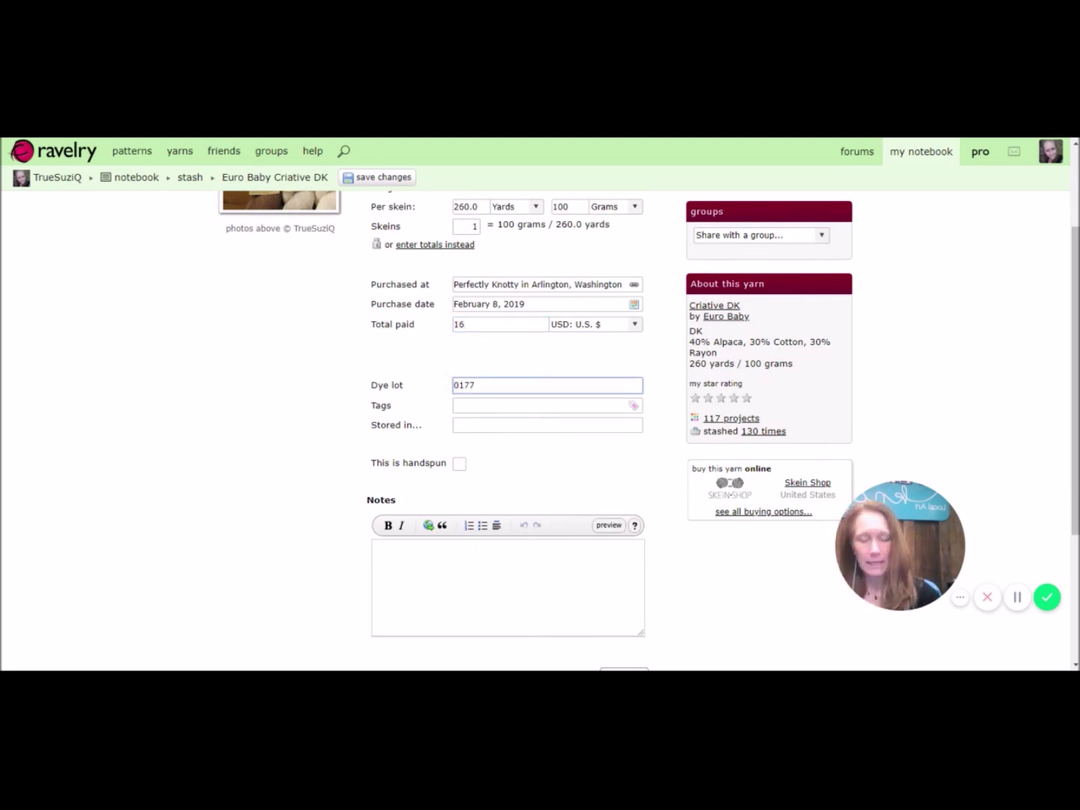
{"action": "type", "text": "8"}
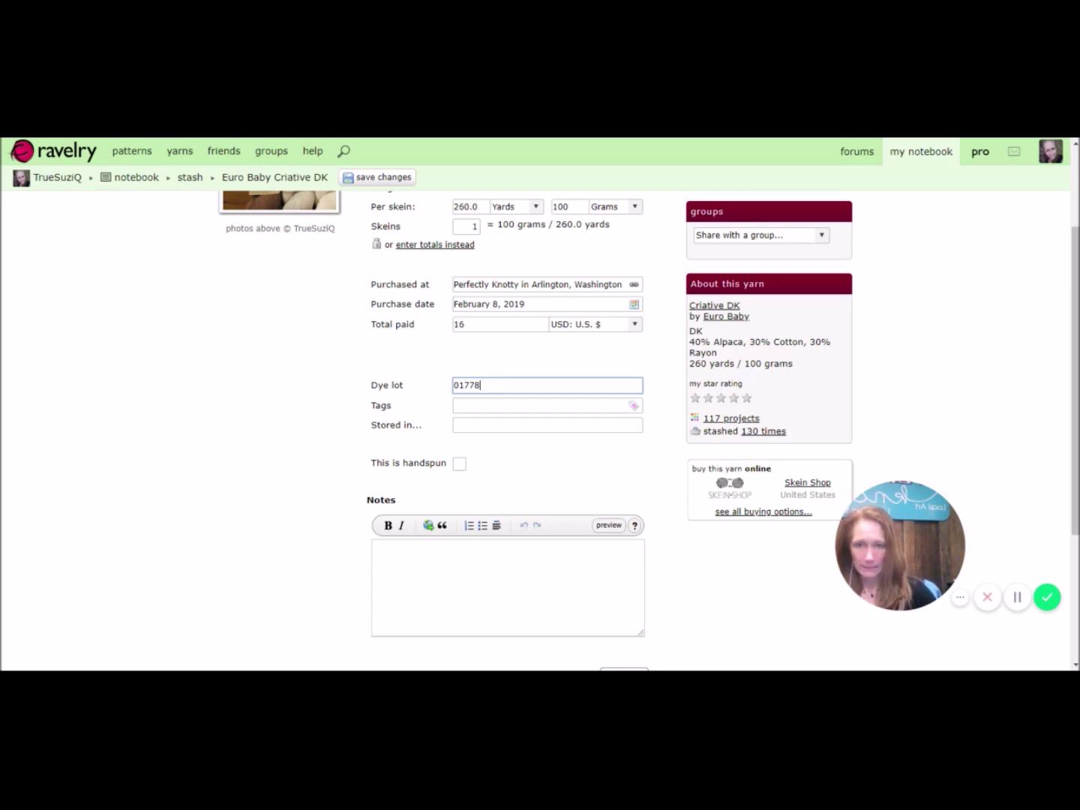
Step: Save the Sandy Beach stash entry and add another Criative DK colorway purchased at the local yarn store Perfectly Knotty
{"action": "scroll", "coordinate": [253, 470], "scroll_direction": "down", "scroll_amount": 3}
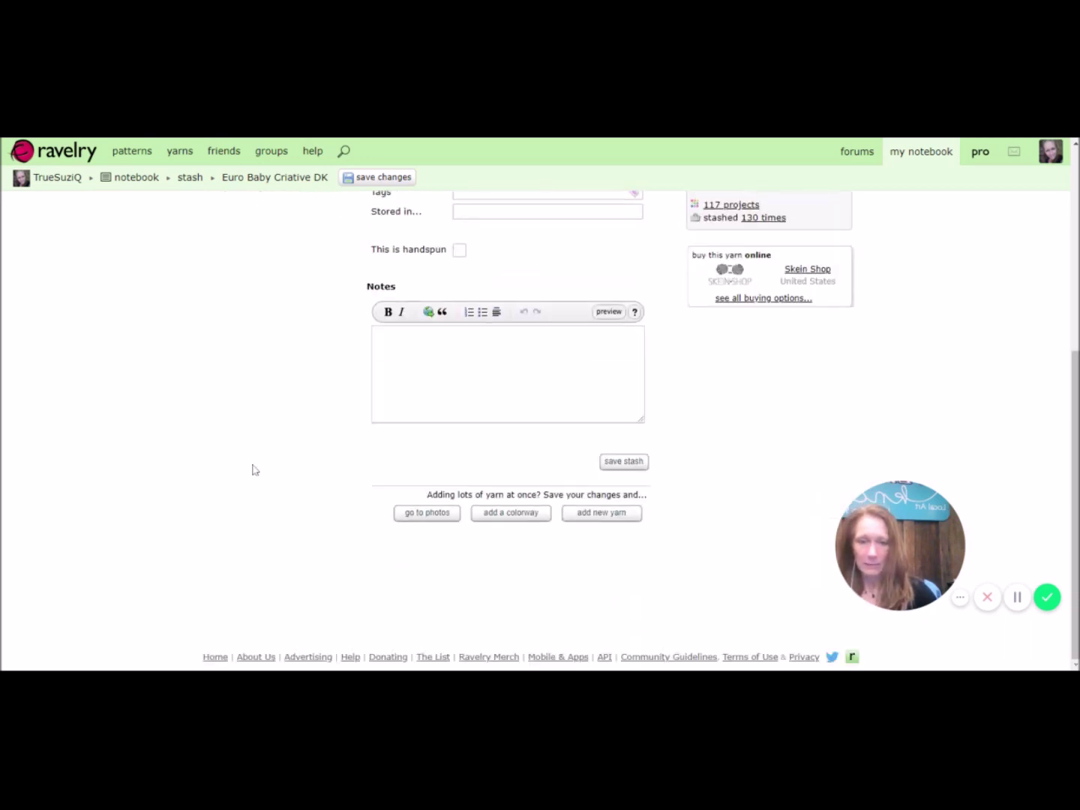
{"action": "left_click", "coordinate": [628, 463]}
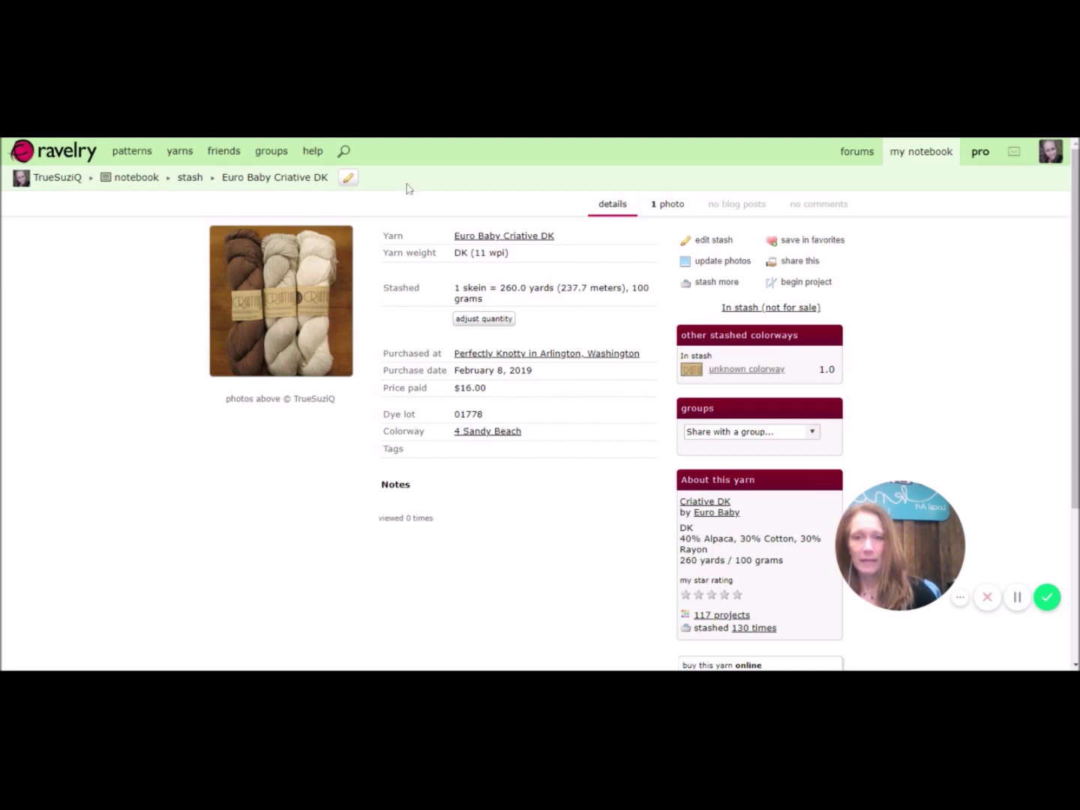
{"action": "left_click", "coordinate": [705, 241]}
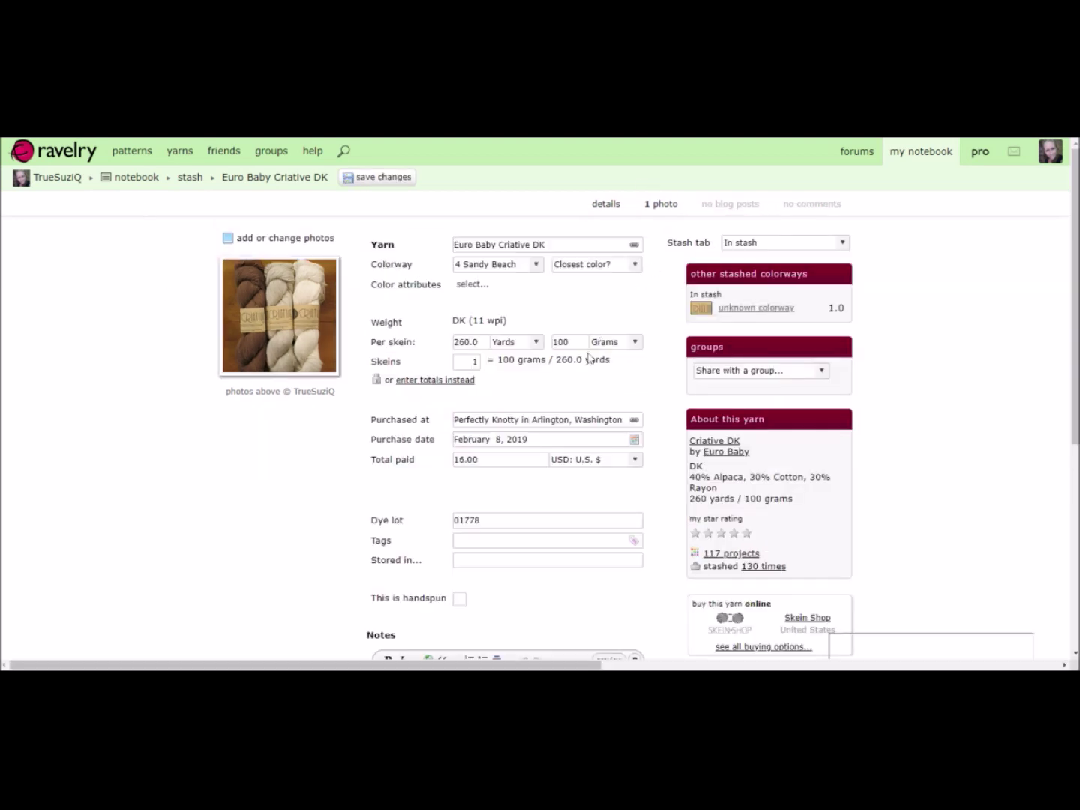
{"action": "scroll", "coordinate": [706, 248], "scroll_direction": "down", "scroll_amount": 5}
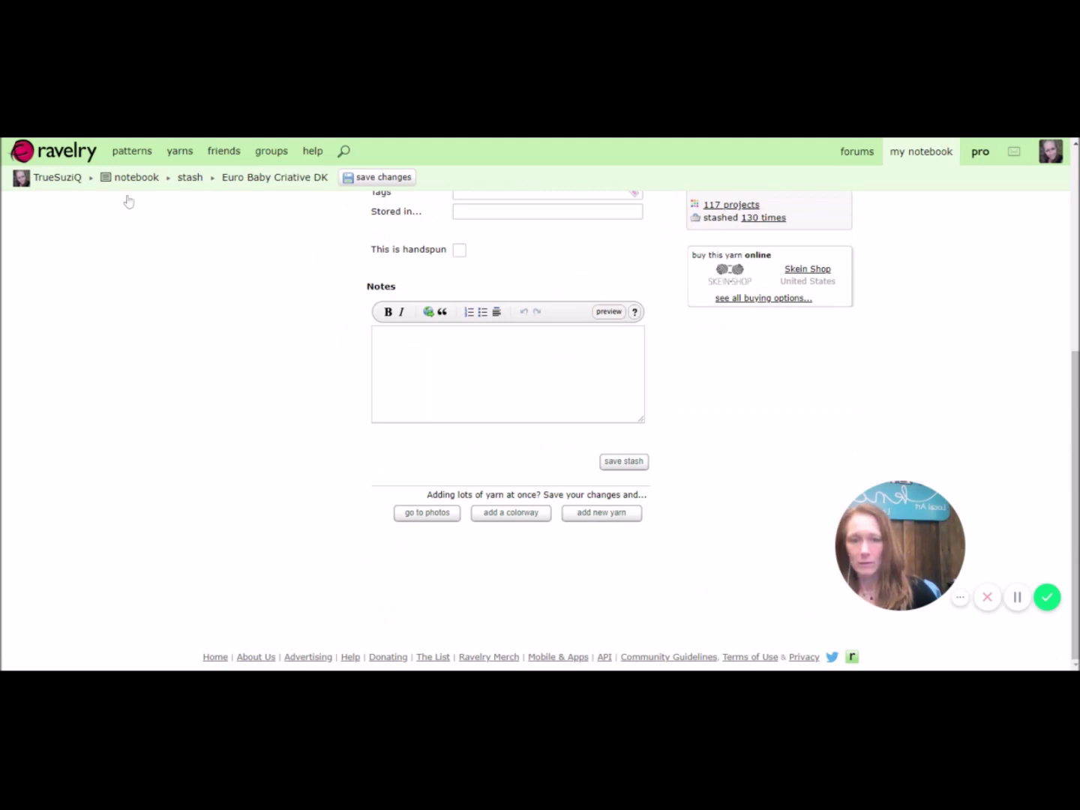
{"action": "left_click", "coordinate": [510, 518]}
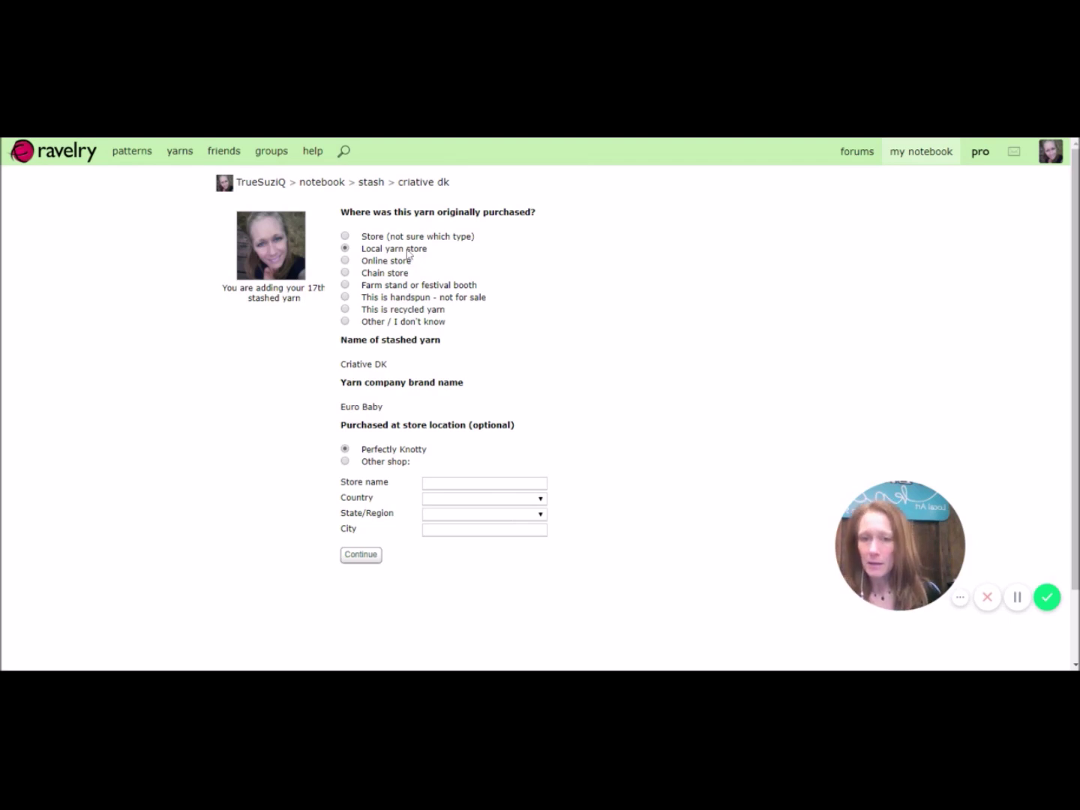
{"action": "left_click", "coordinate": [361, 558]}
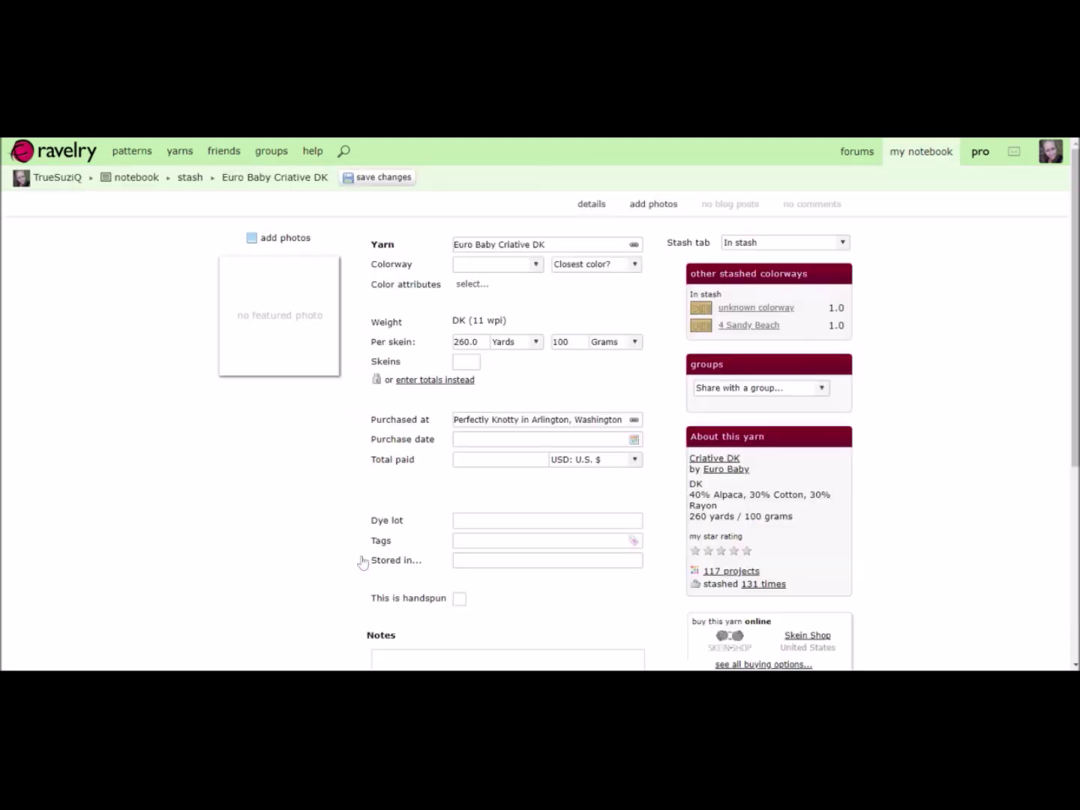
Step: Set the new stash entry's colorway to 2 and the number of skeins to 1
{"action": "left_click", "coordinate": [535, 269]}
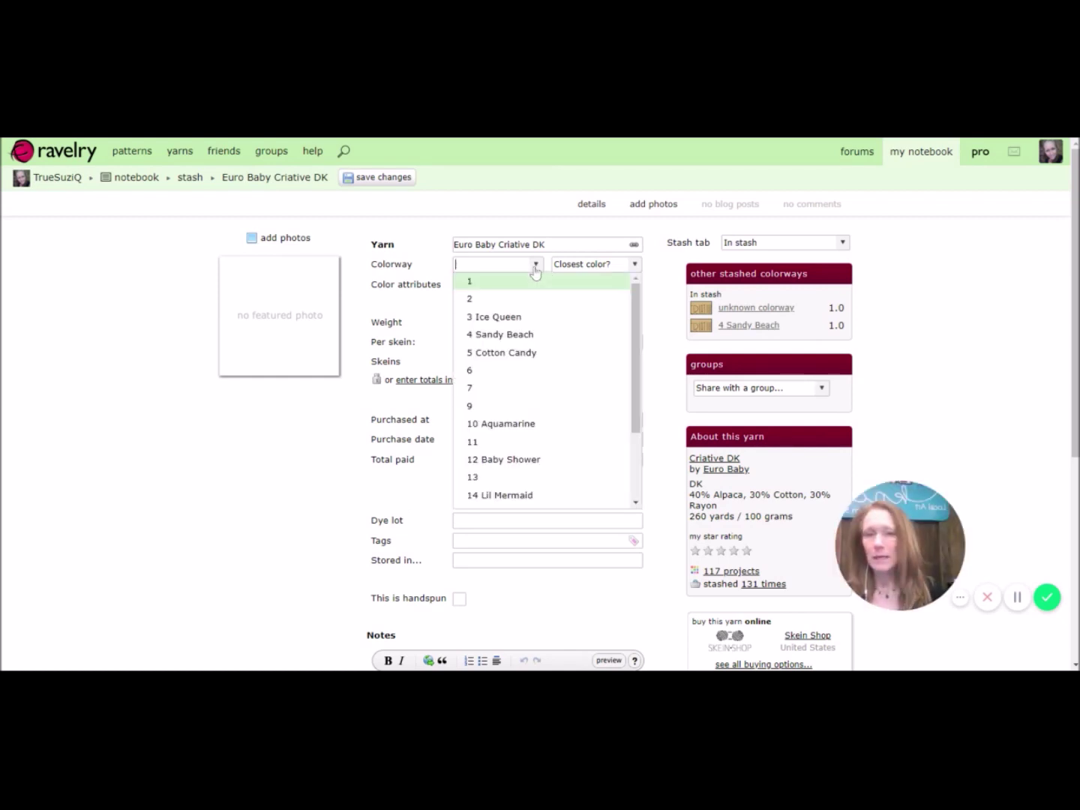
{"action": "left_click", "coordinate": [496, 300]}
{"action": "left_click", "coordinate": [477, 361]}
{"action": "type", "text": "1"}
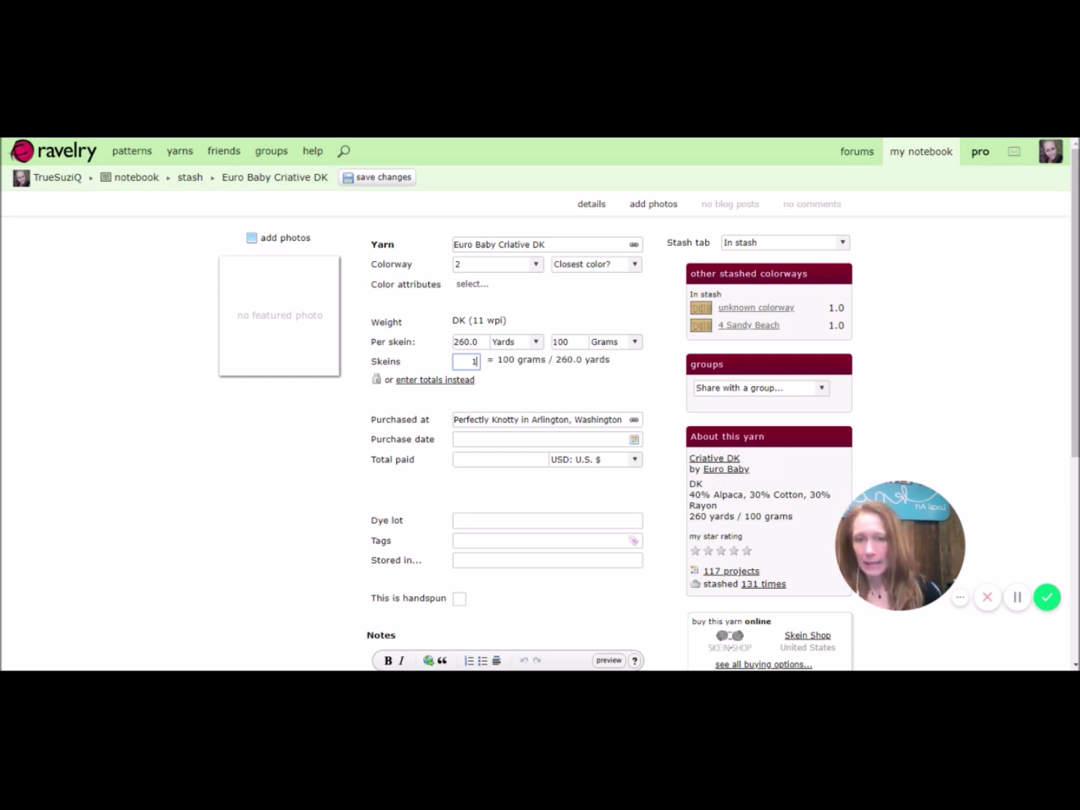
Step: Set the colorway 2 yarn's purchase date to February 8, 2019 and the total paid to 16 U.S. dollars
{"action": "left_click", "coordinate": [635, 444]}
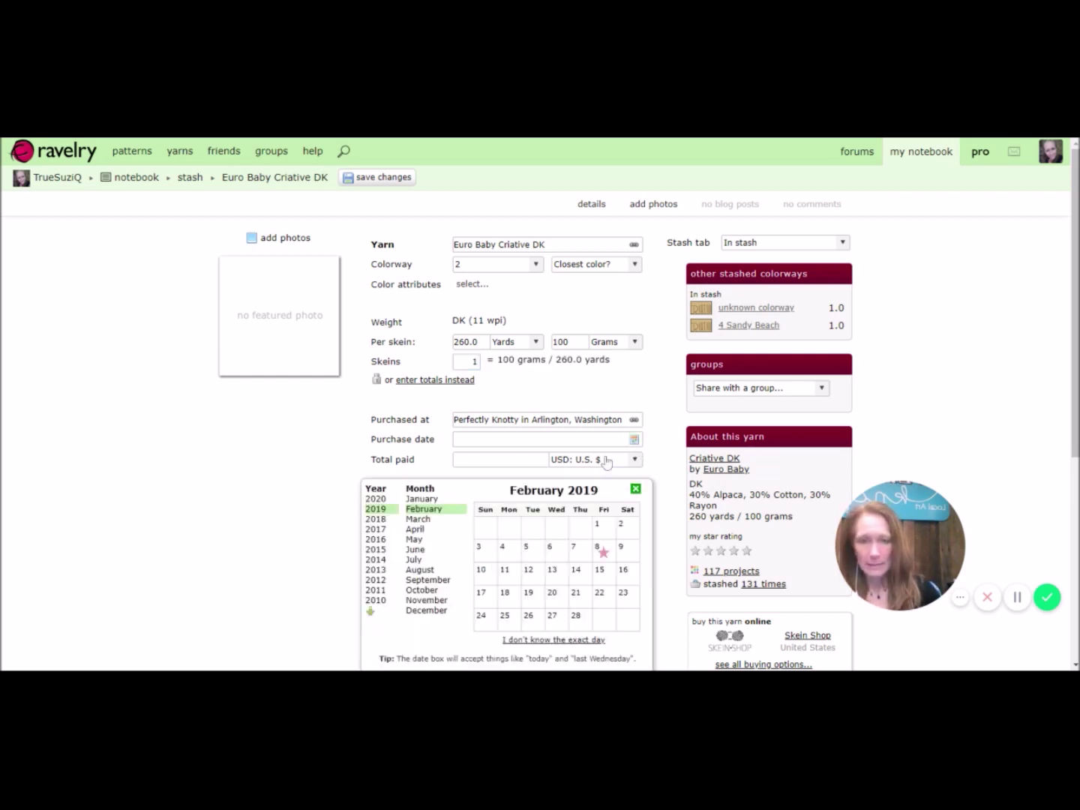
{"action": "left_click", "coordinate": [600, 558]}
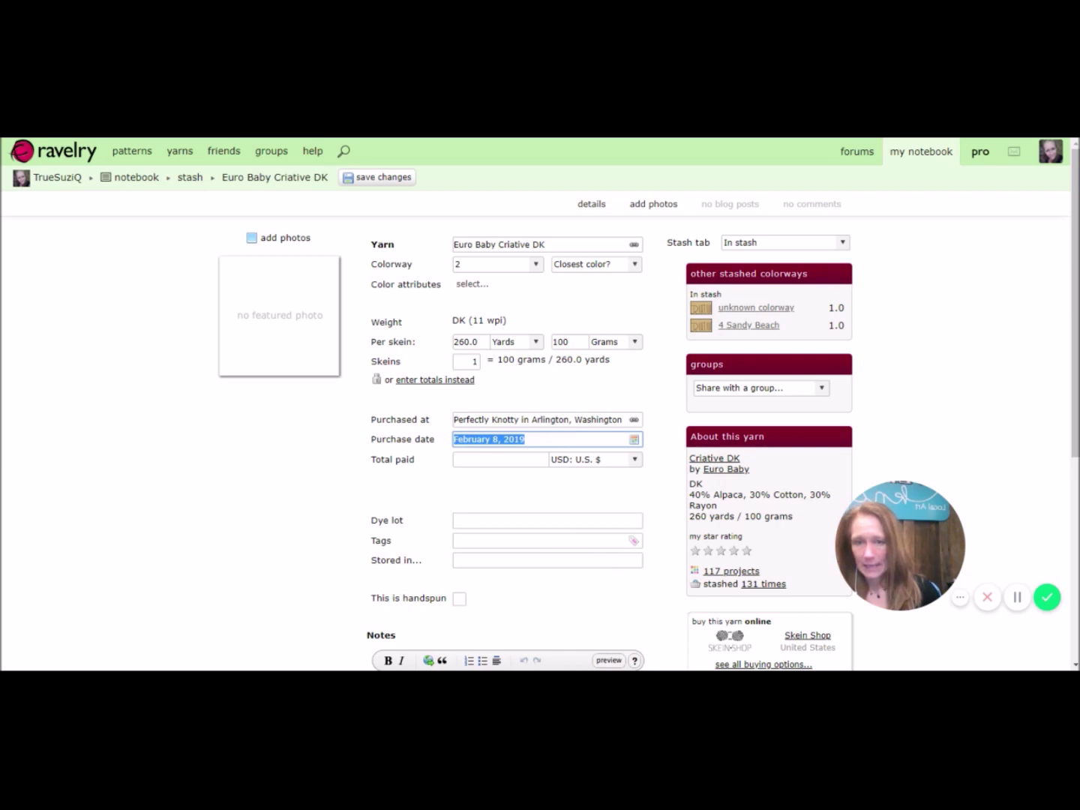
{"action": "key", "text": "Tab"}
{"action": "type", "text": "16"}
{"action": "left_click", "coordinate": [495, 485]}
Step: Set the colorway 2 yarn's dye lot to 25159
{"action": "scroll", "coordinate": [496, 486], "scroll_direction": "down", "scroll_amount": 2}
{"action": "left_click", "coordinate": [547, 385]}
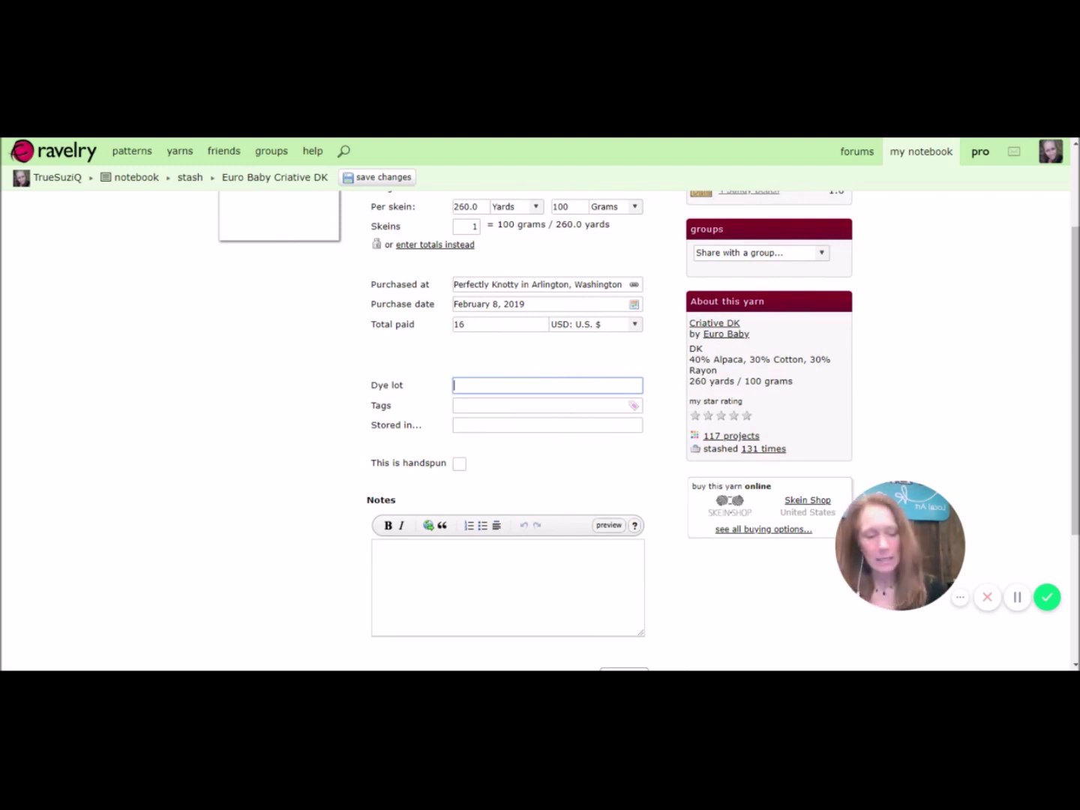
{"action": "type", "text": "251"}
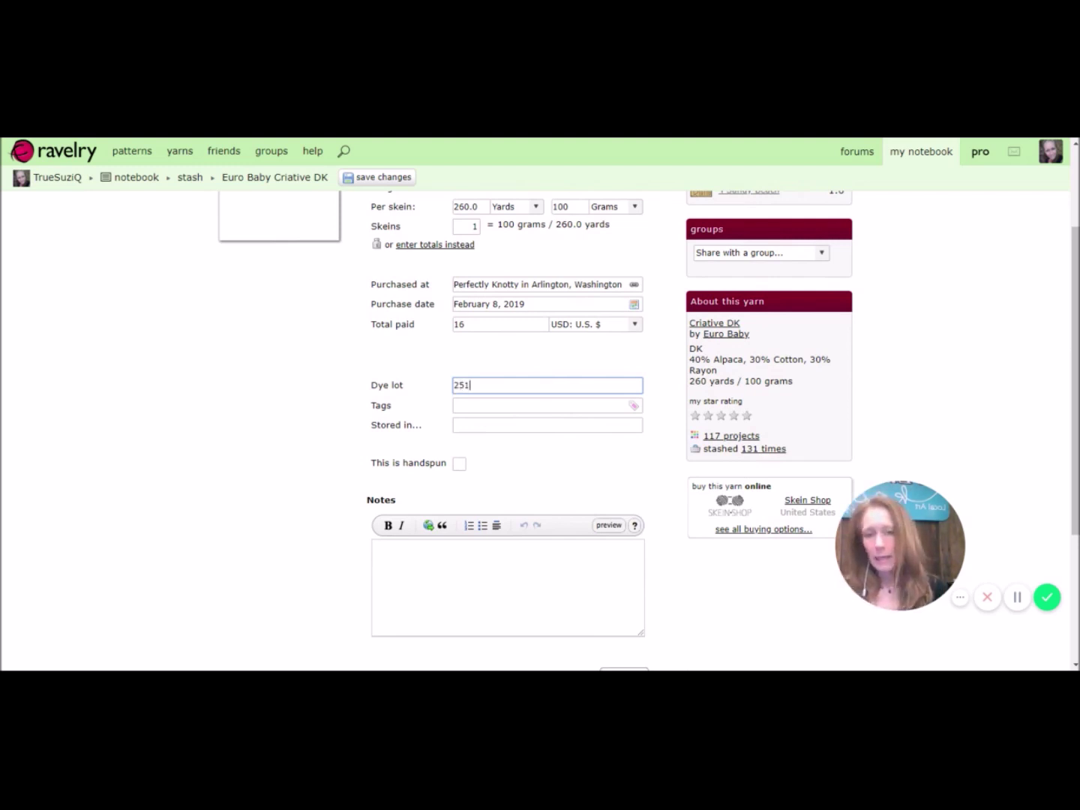
{"action": "type", "text": "59"}
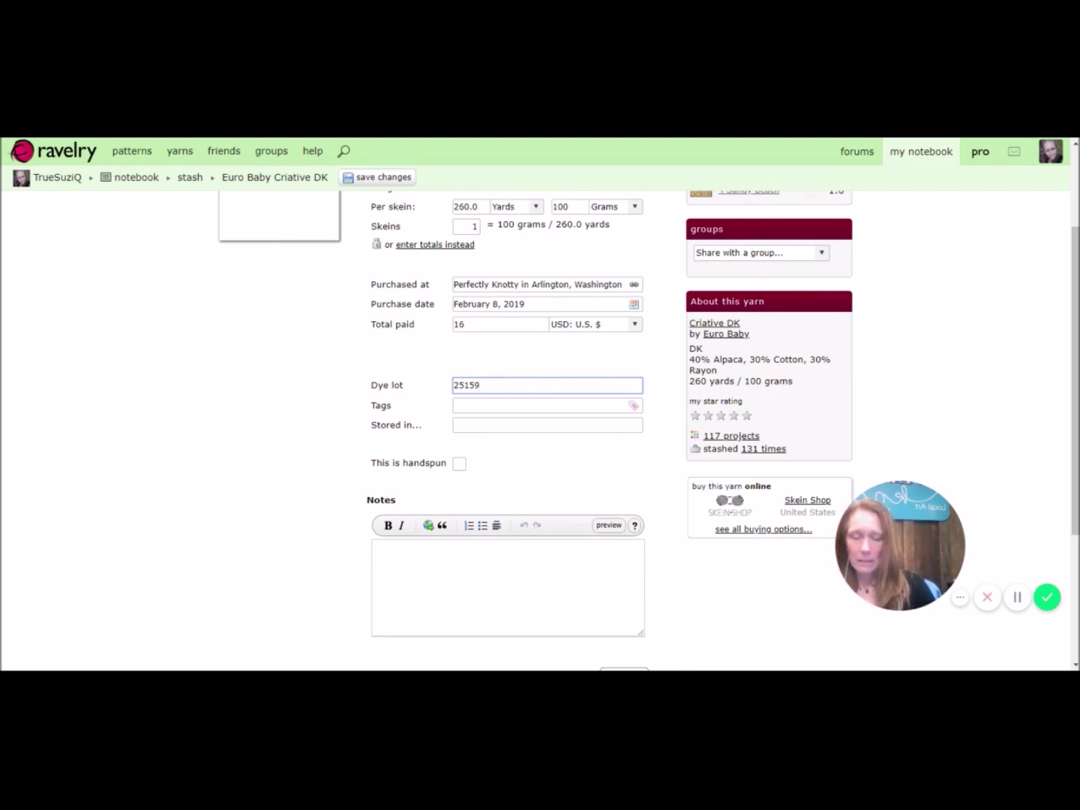
{"action": "key", "text": "Tab"}
Step: Upload the photo IMG_3970.JPG from the computer to the colorway 2 stash entry and finish with photos
{"action": "scroll", "coordinate": [218, 424], "scroll_direction": "down", "scroll_amount": 3}
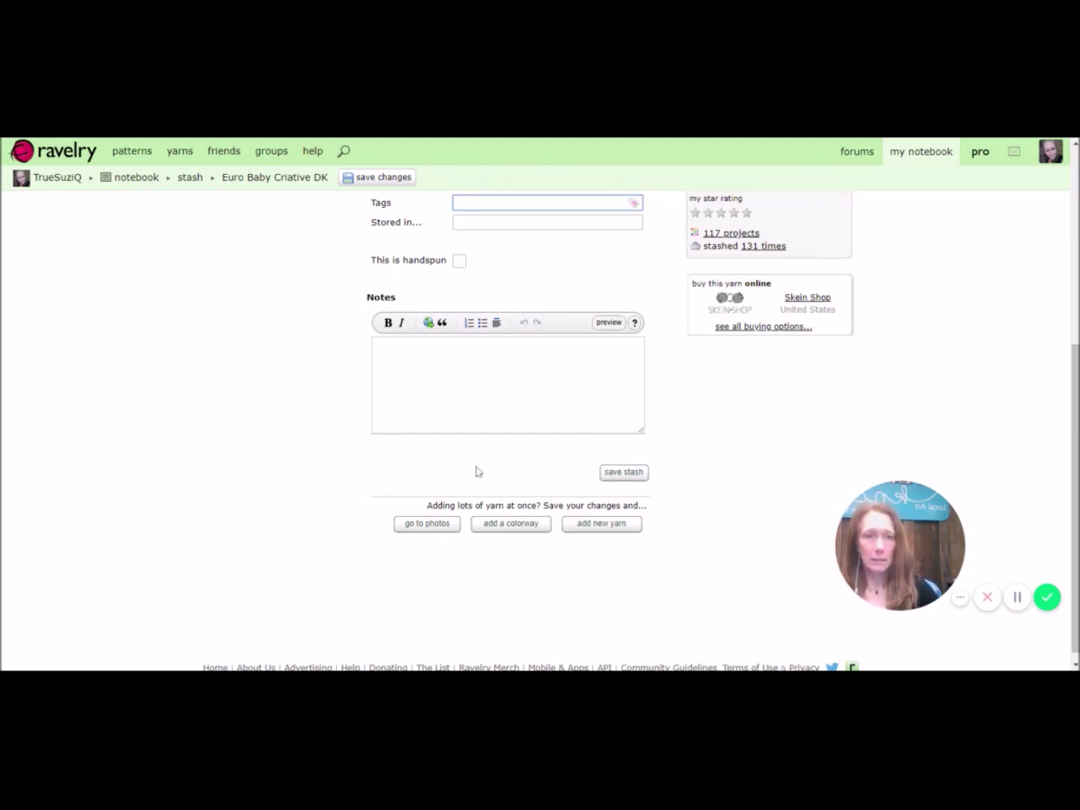
{"action": "scroll", "coordinate": [774, 471], "scroll_direction": "up", "scroll_amount": 1}
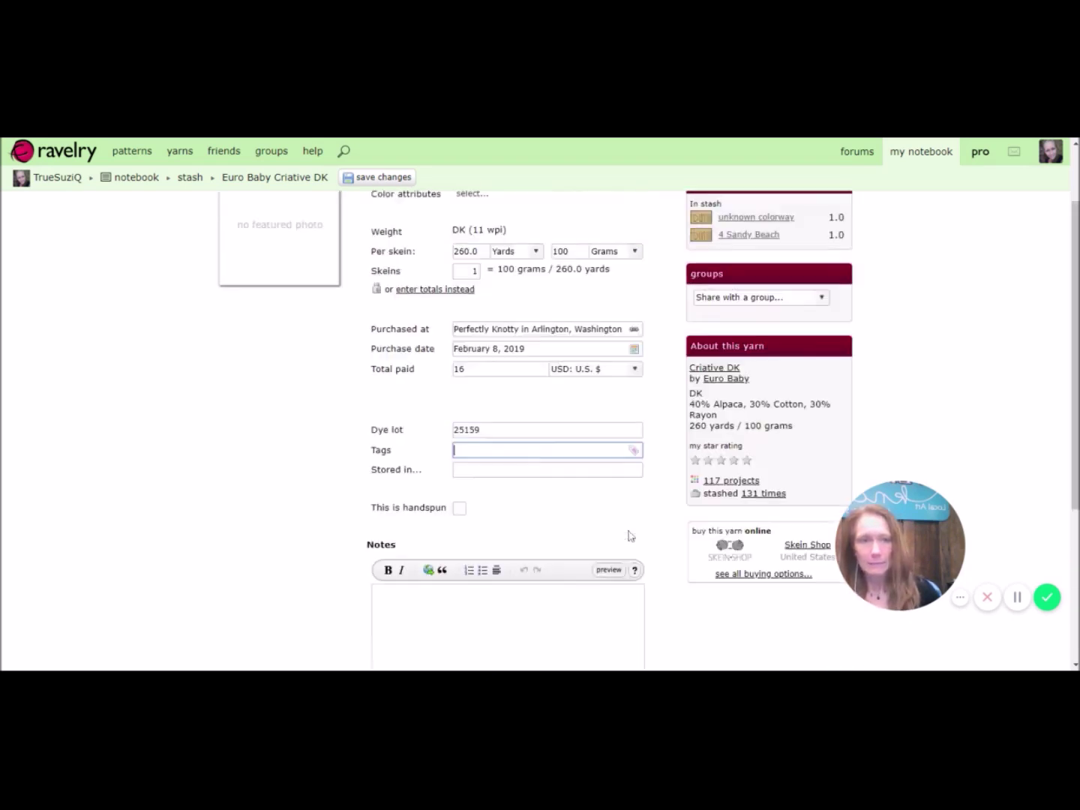
{"action": "scroll", "coordinate": [628, 537], "scroll_direction": "up", "scroll_amount": 4}
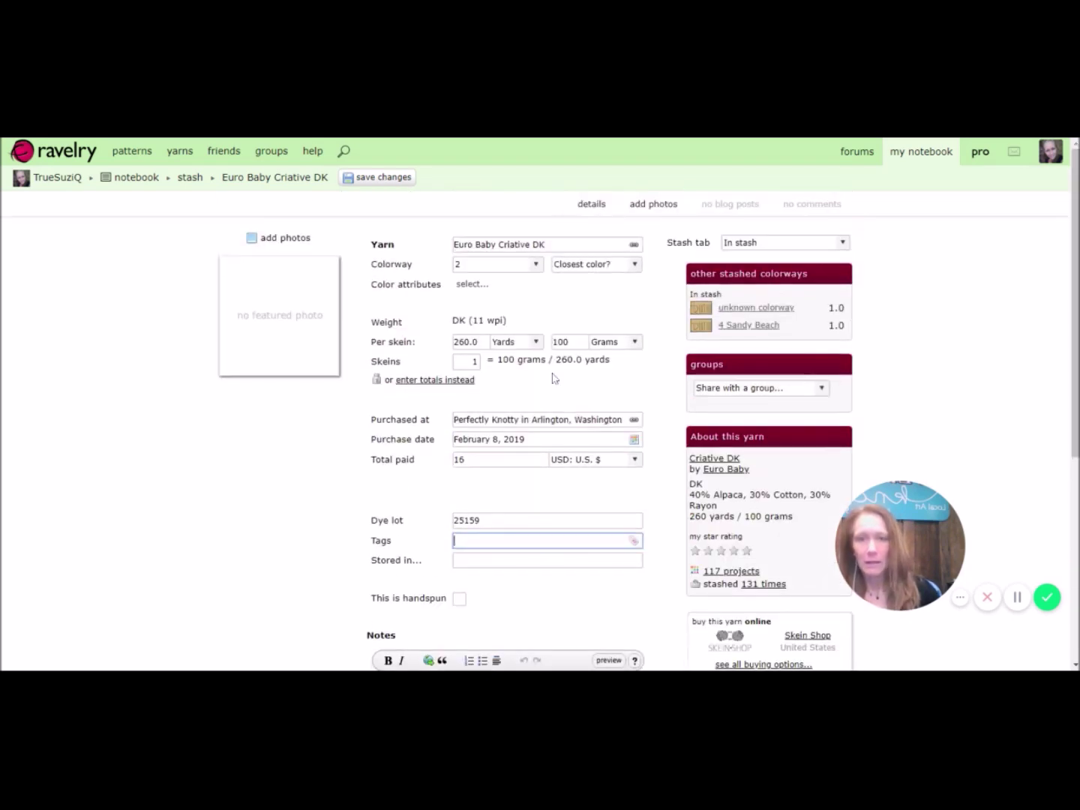
{"action": "left_click", "coordinate": [279, 238]}
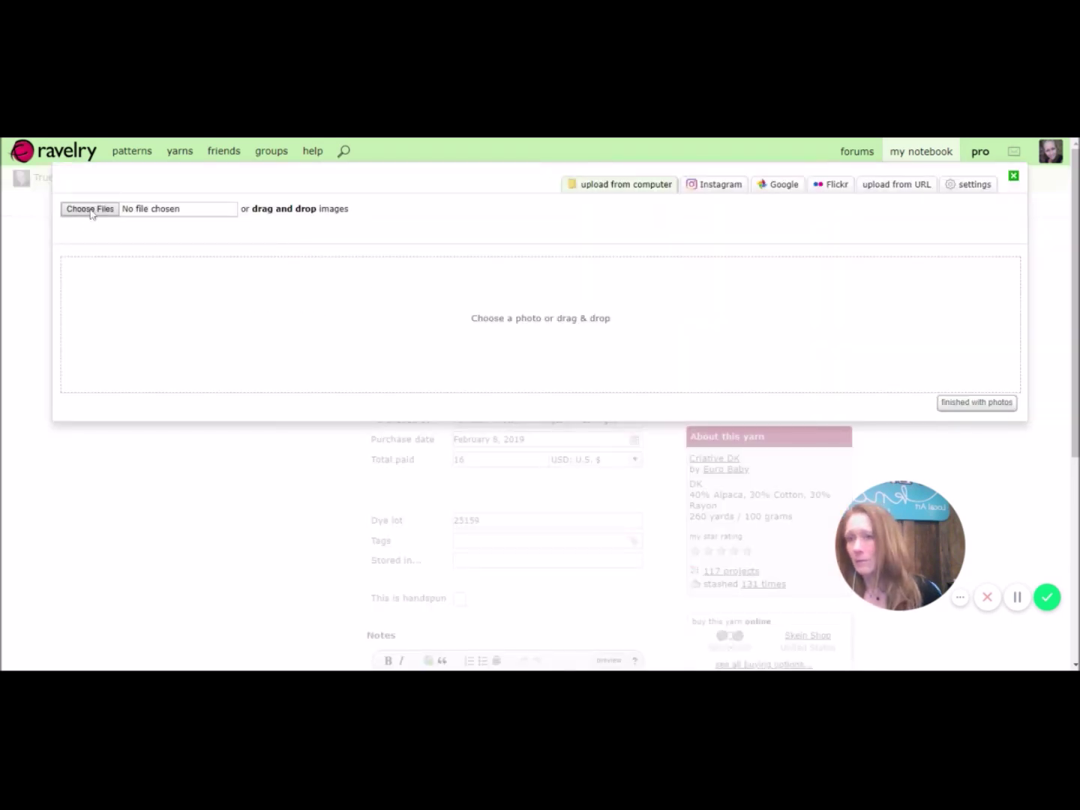
{"action": "left_click", "coordinate": [91, 214]}
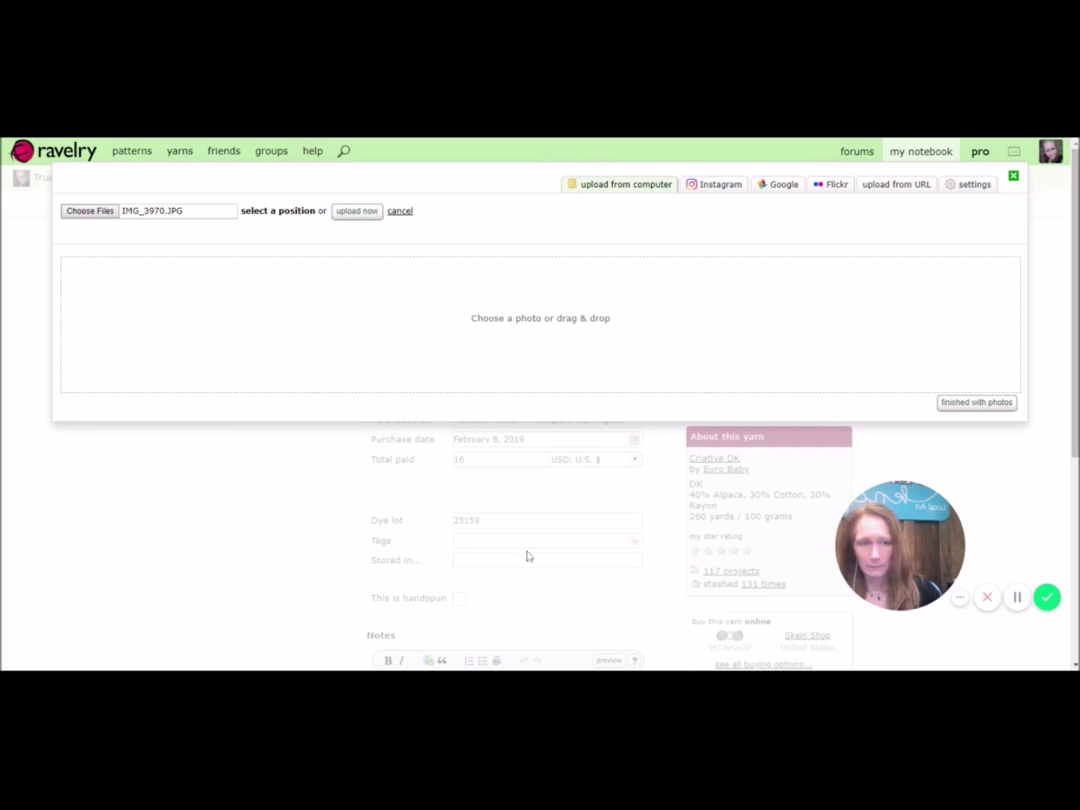
{"action": "left_click", "coordinate": [367, 216]}
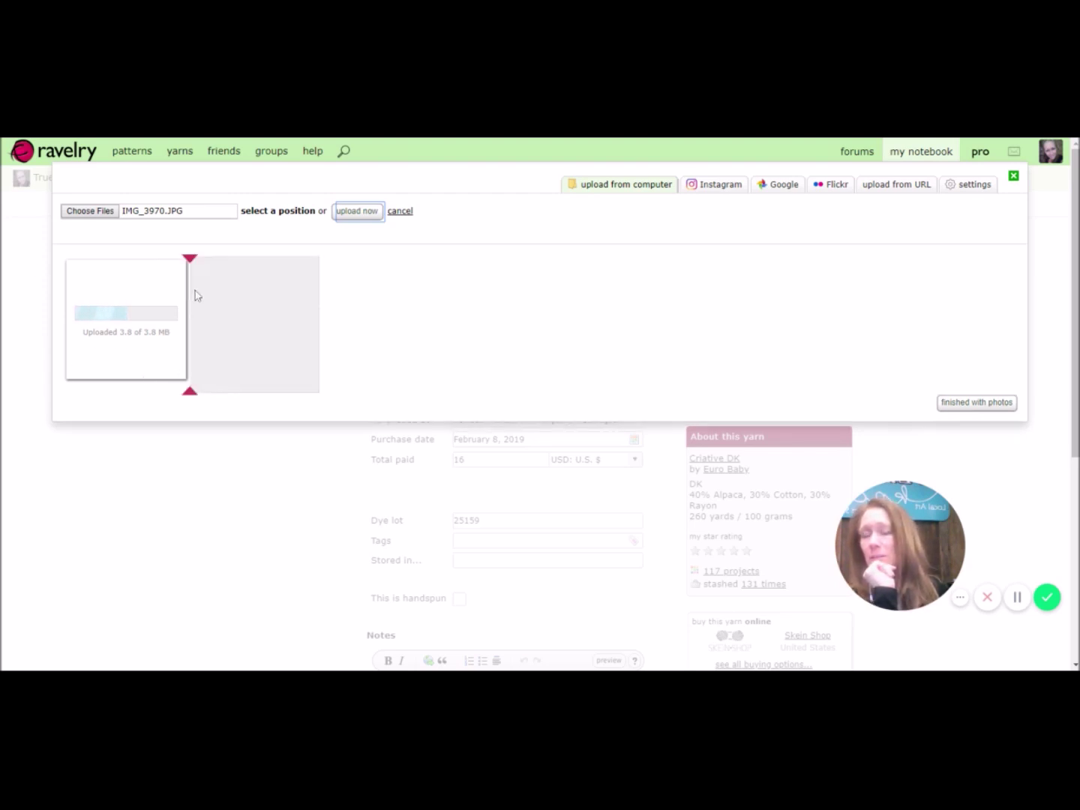
{"action": "left_click", "coordinate": [195, 295]}
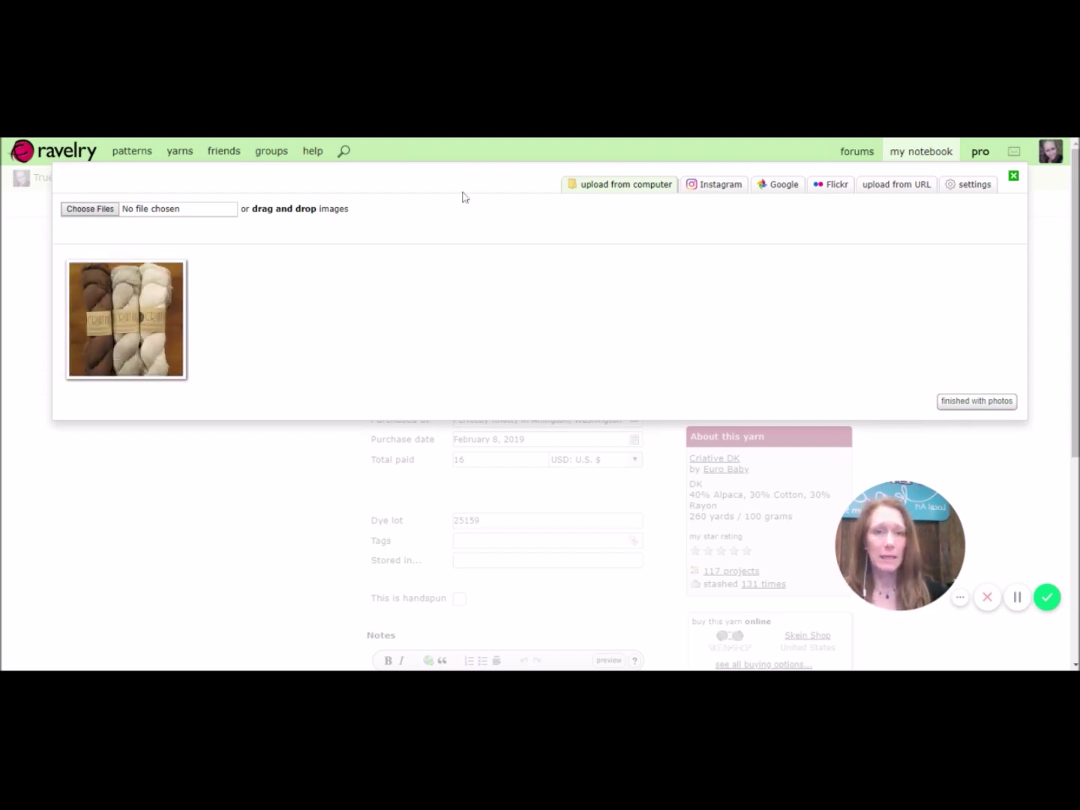
{"action": "left_click", "coordinate": [951, 400]}
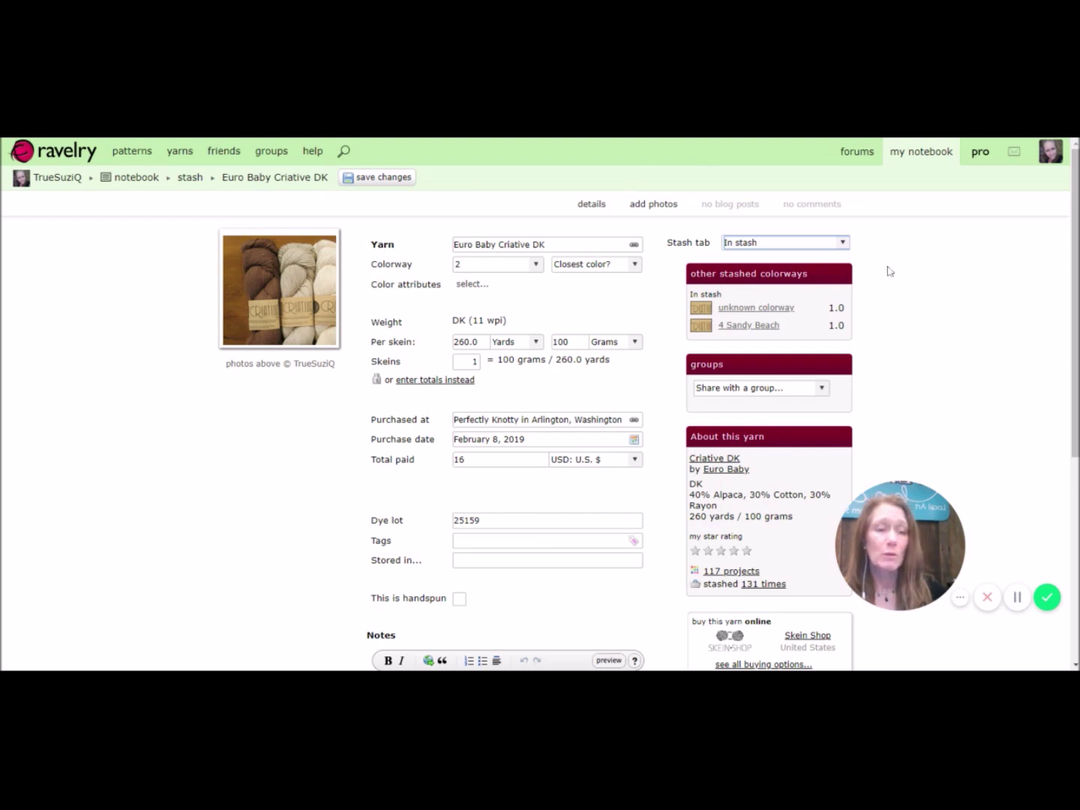
{"action": "left_click", "coordinate": [999, 289]}
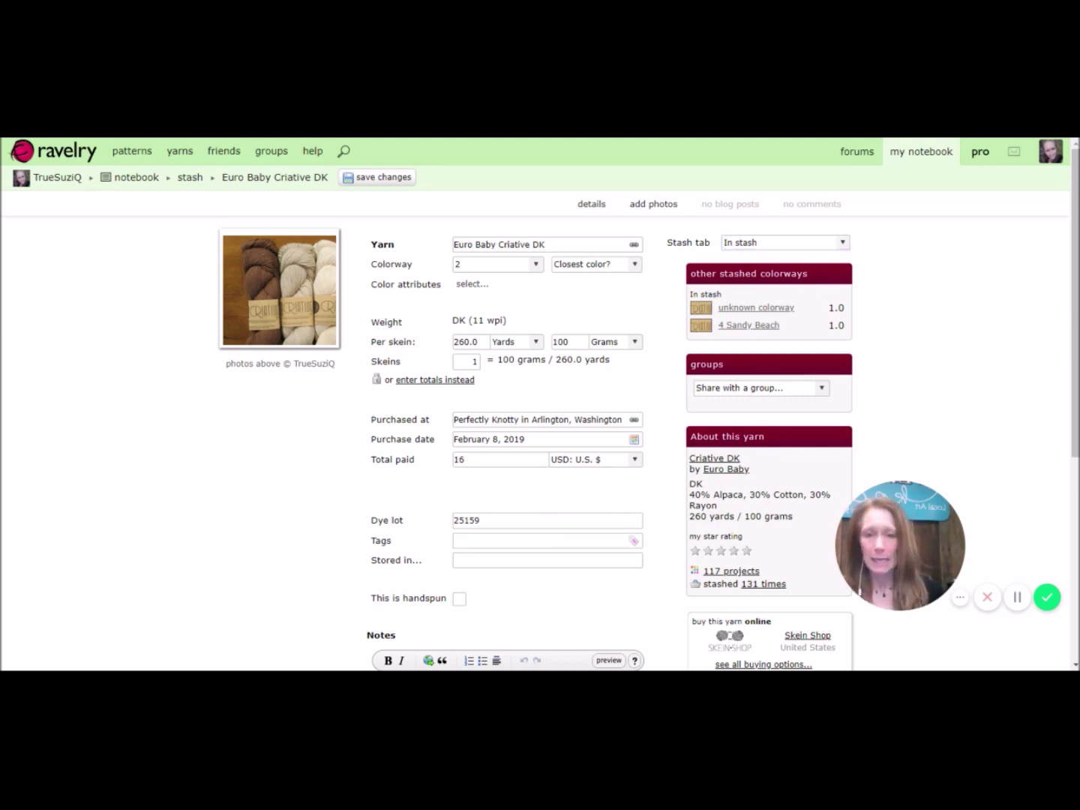
Step: Save the colorway 2 stash entry
{"action": "scroll", "coordinate": [325, 463], "scroll_direction": "down", "scroll_amount": 4}
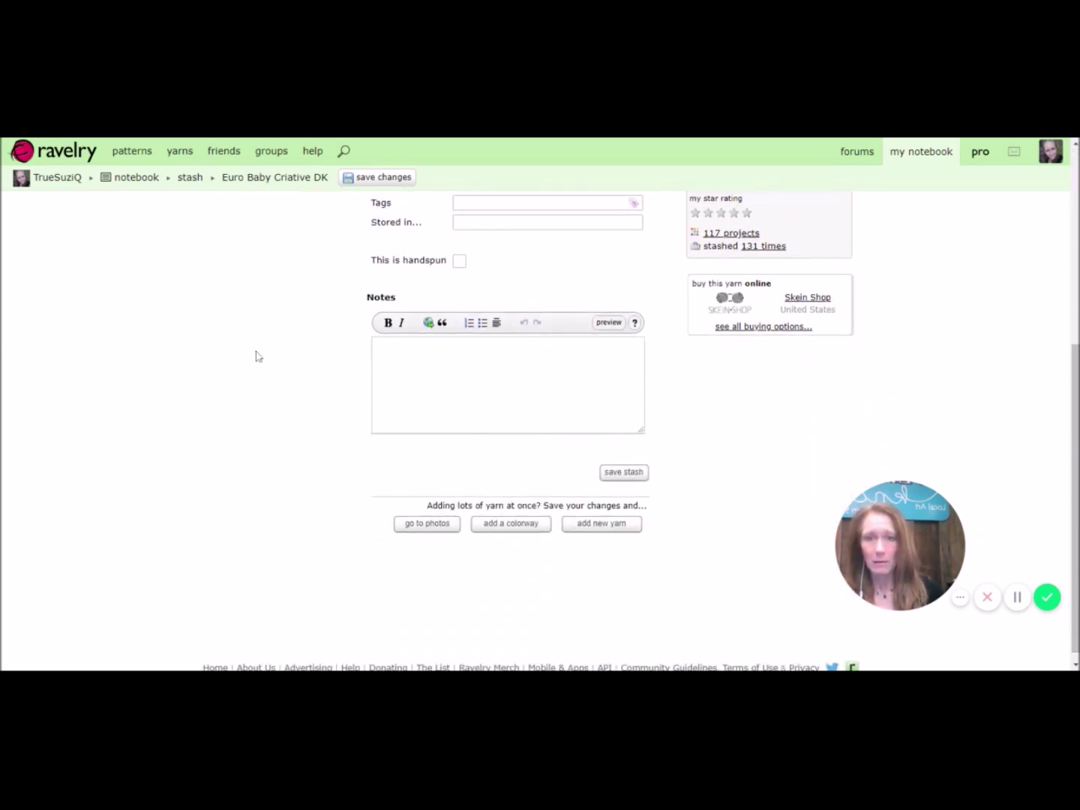
{"action": "scroll", "coordinate": [262, 356], "scroll_direction": "up", "scroll_amount": 2}
{"action": "left_click", "coordinate": [622, 613]}
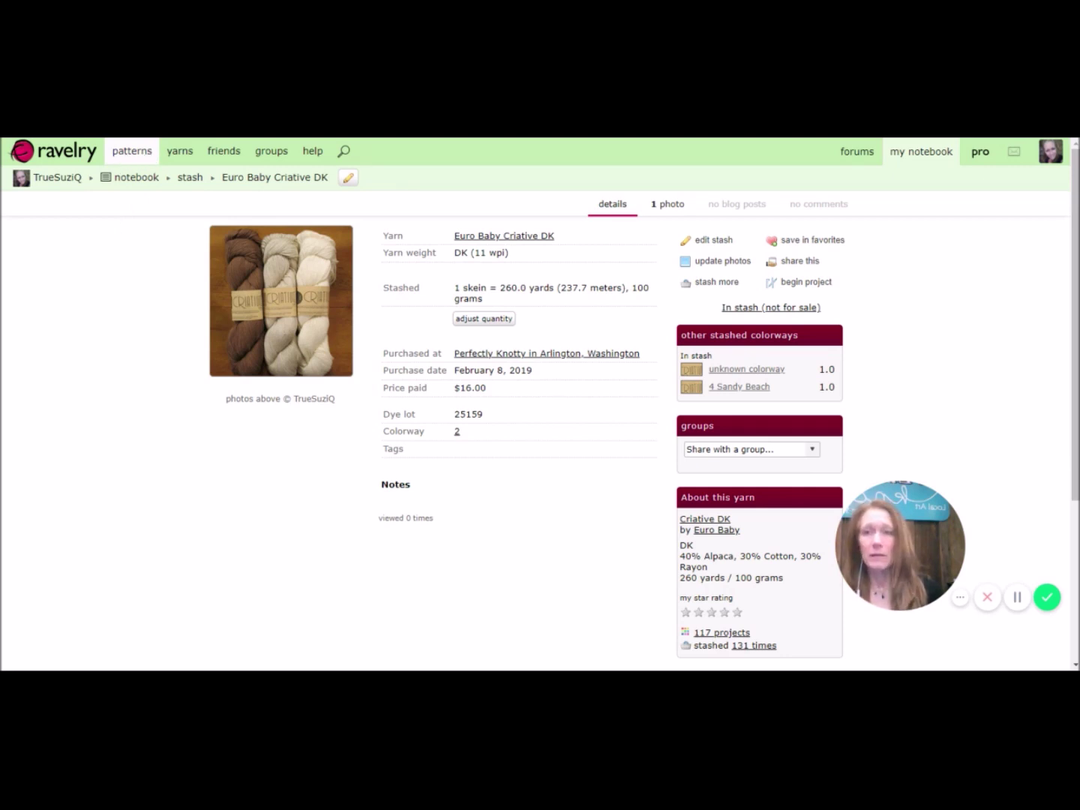
Step: Search the pattern library for the shawl designer's full name
{"action": "left_click", "coordinate": [129, 153]}
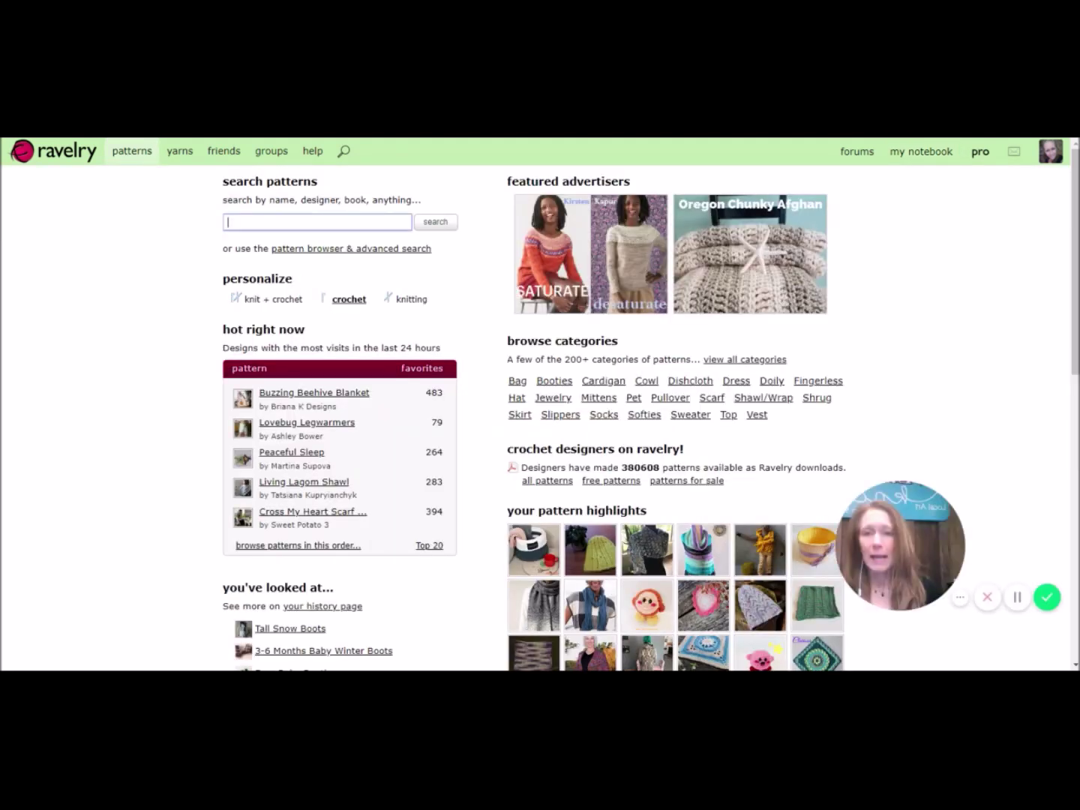
{"action": "type", "text": "Ka"}
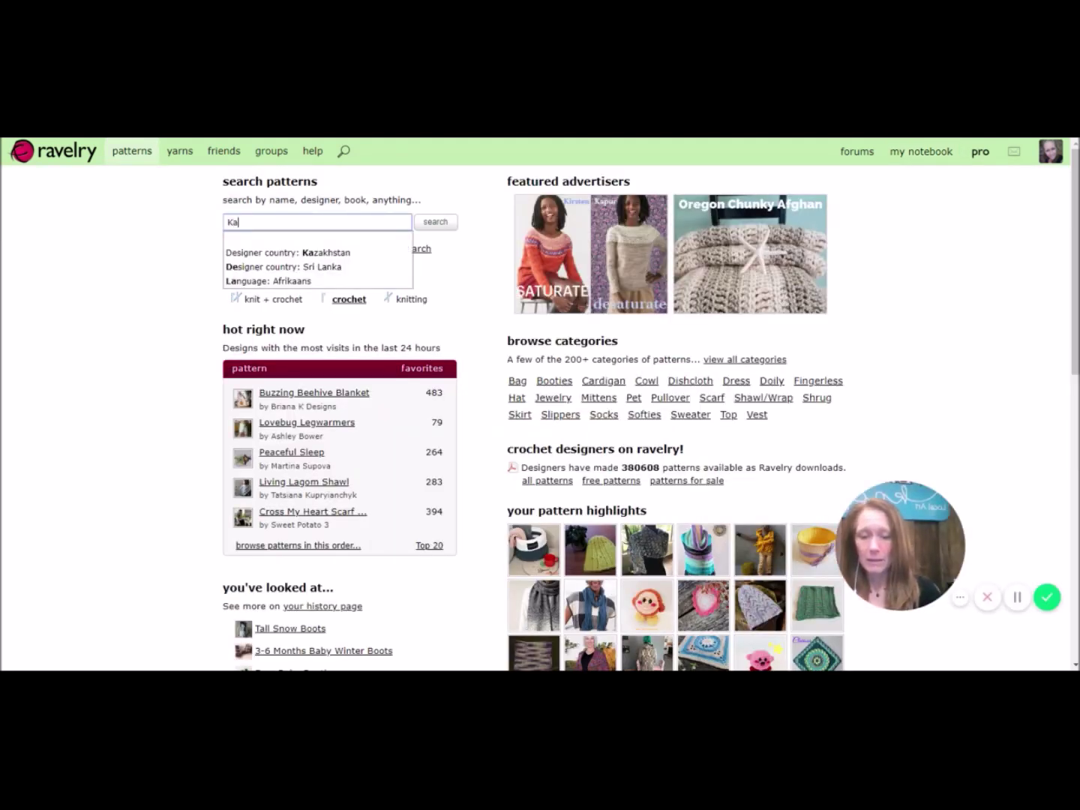
{"action": "type", "text": "ren Whooley"}
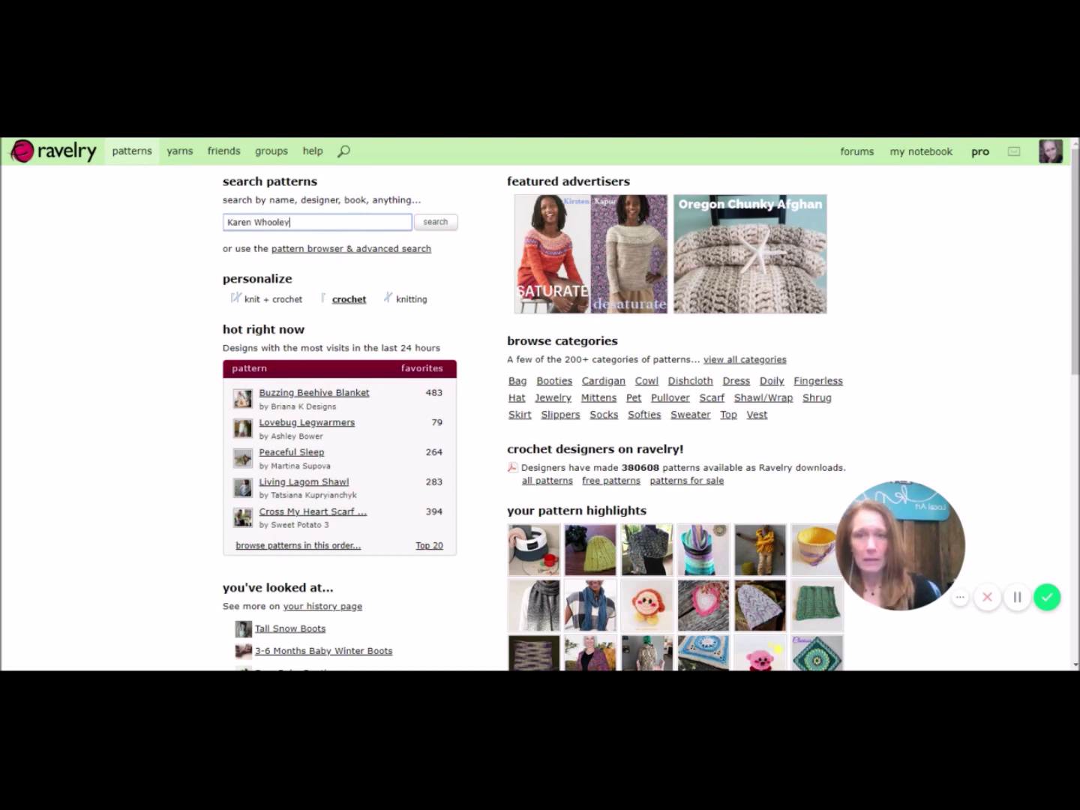
{"action": "key", "text": "Return"}
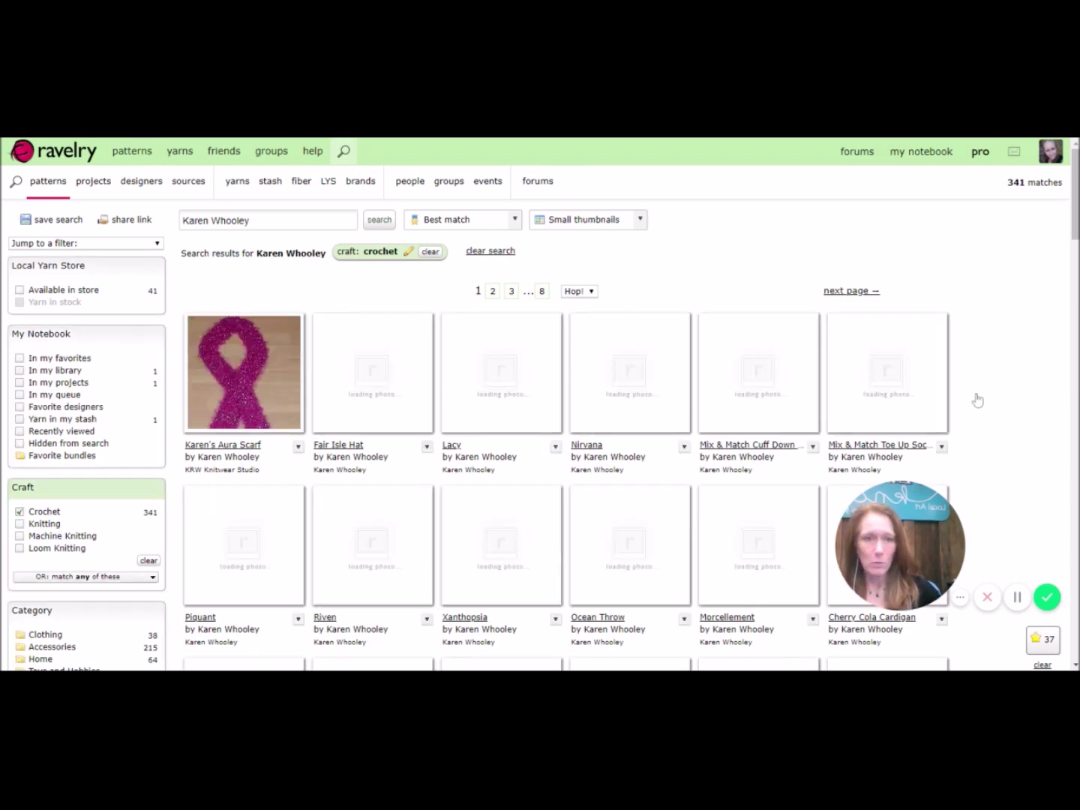
Step: Find the 2019 Mystery Shawl CAL pattern in the search results and open its page
{"action": "scroll", "coordinate": [448, 439], "scroll_direction": "down", "scroll_amount": 1}
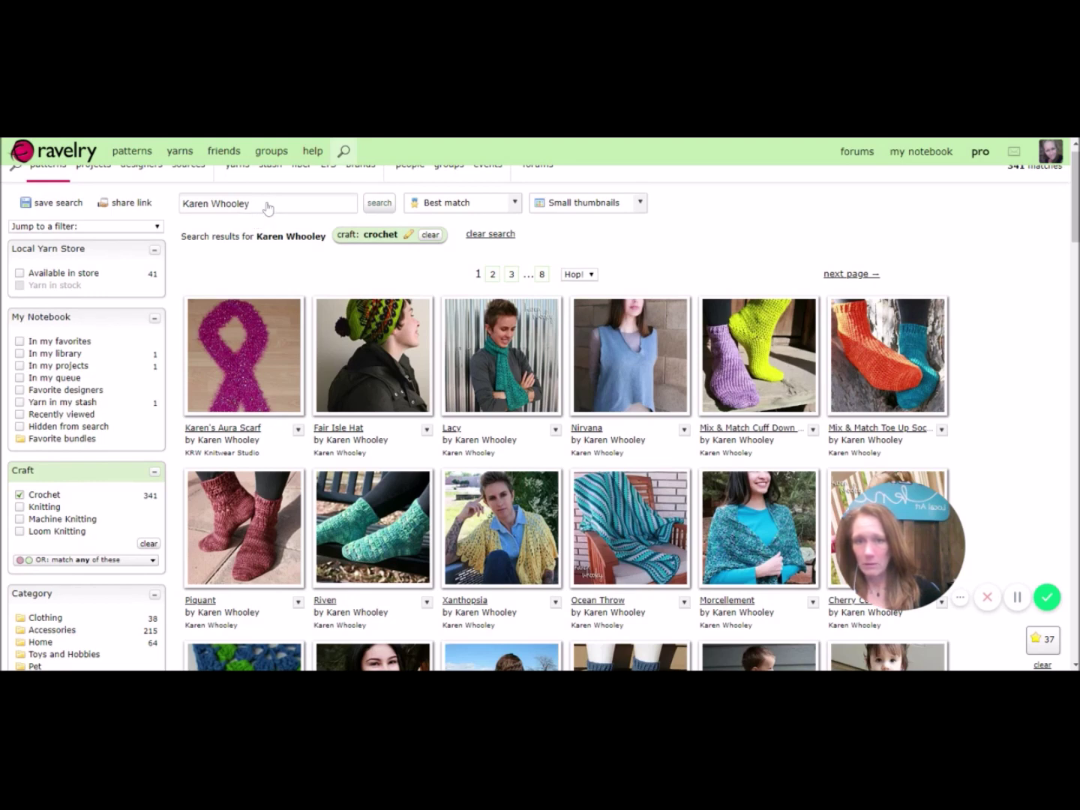
{"action": "scroll", "coordinate": [268, 207], "scroll_direction": "down", "scroll_amount": 1}
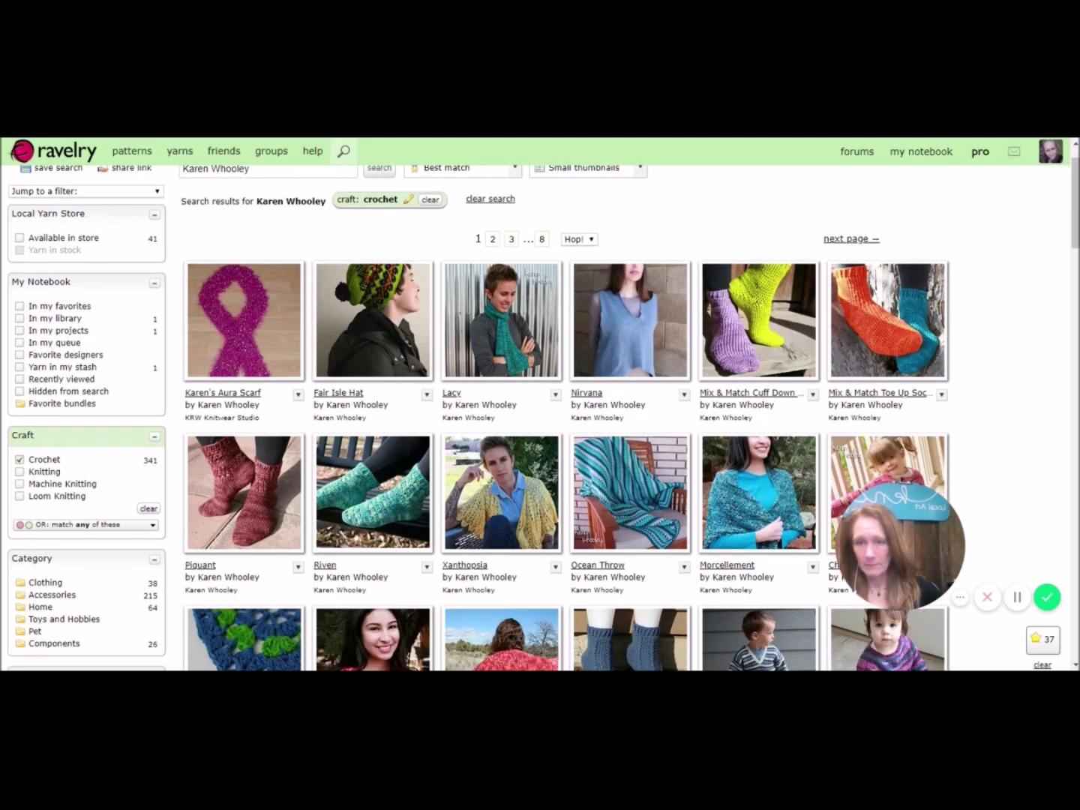
{"action": "scroll", "coordinate": [271, 201], "scroll_direction": "down", "scroll_amount": 2}
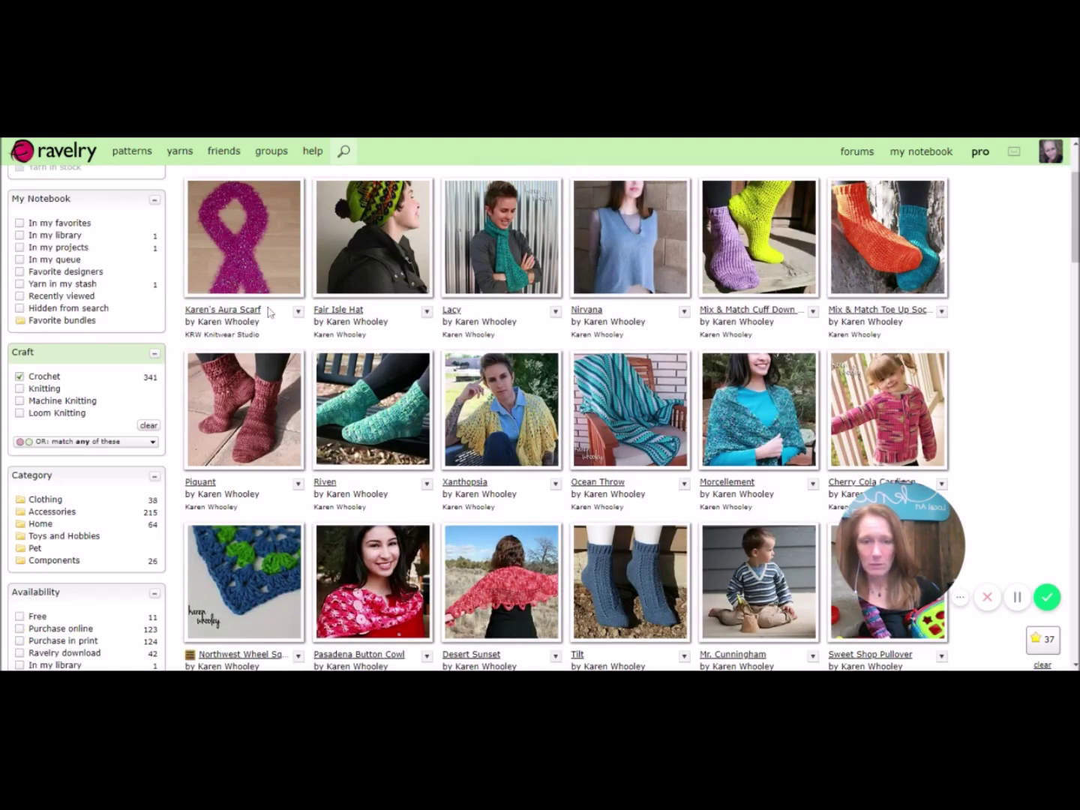
{"action": "scroll", "coordinate": [313, 356], "scroll_direction": "down", "scroll_amount": 2}
{"action": "scroll", "coordinate": [312, 356], "scroll_direction": "down", "scroll_amount": 12}
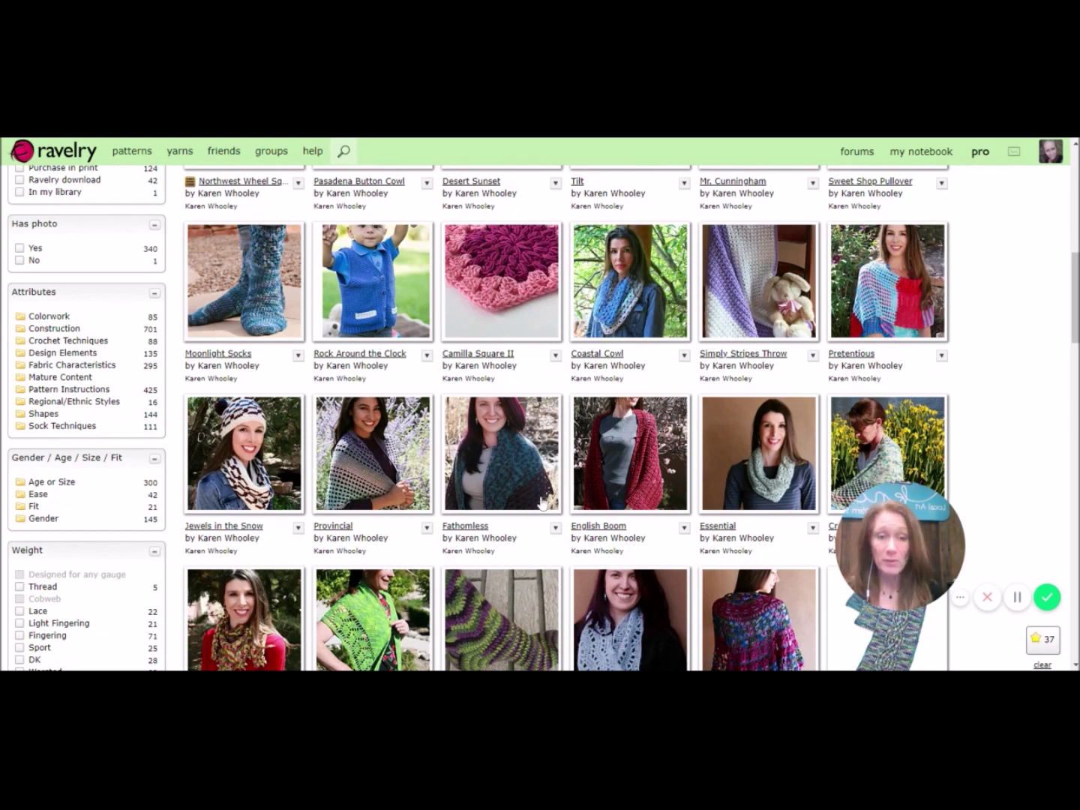
{"action": "scroll", "coordinate": [547, 492], "scroll_direction": "down", "scroll_amount": 4}
{"action": "scroll", "coordinate": [545, 488], "scroll_direction": "down", "scroll_amount": 5}
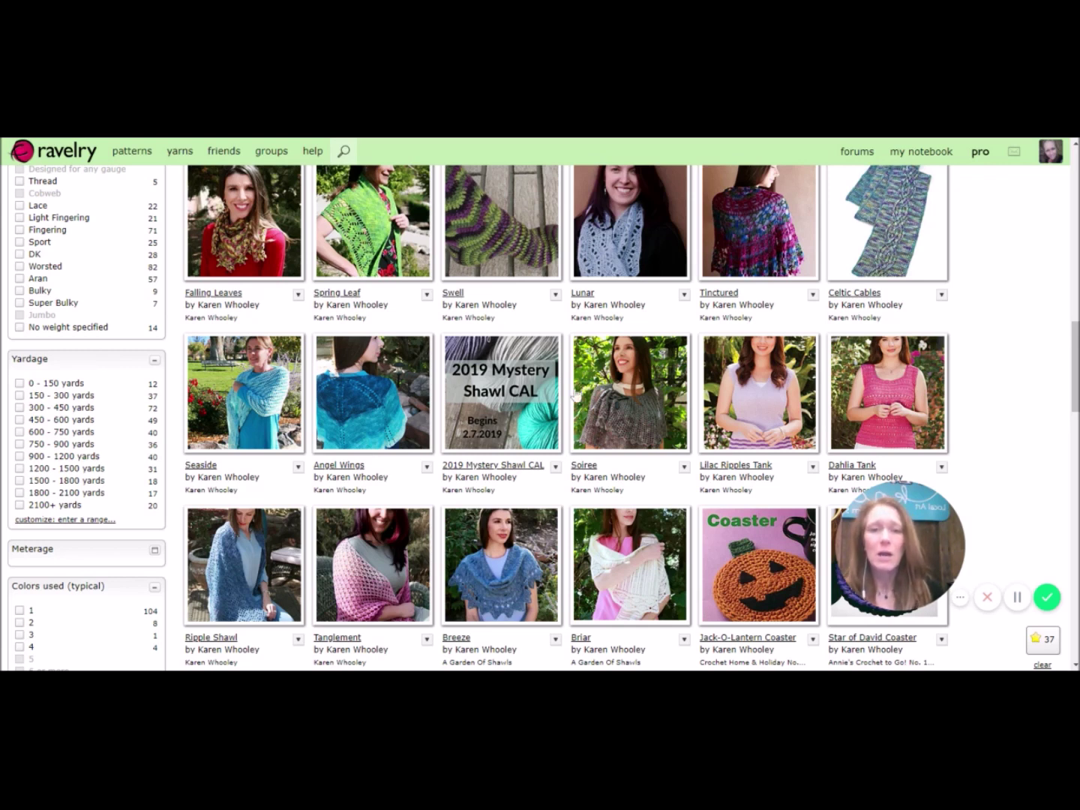
{"action": "left_click", "coordinate": [501, 397]}
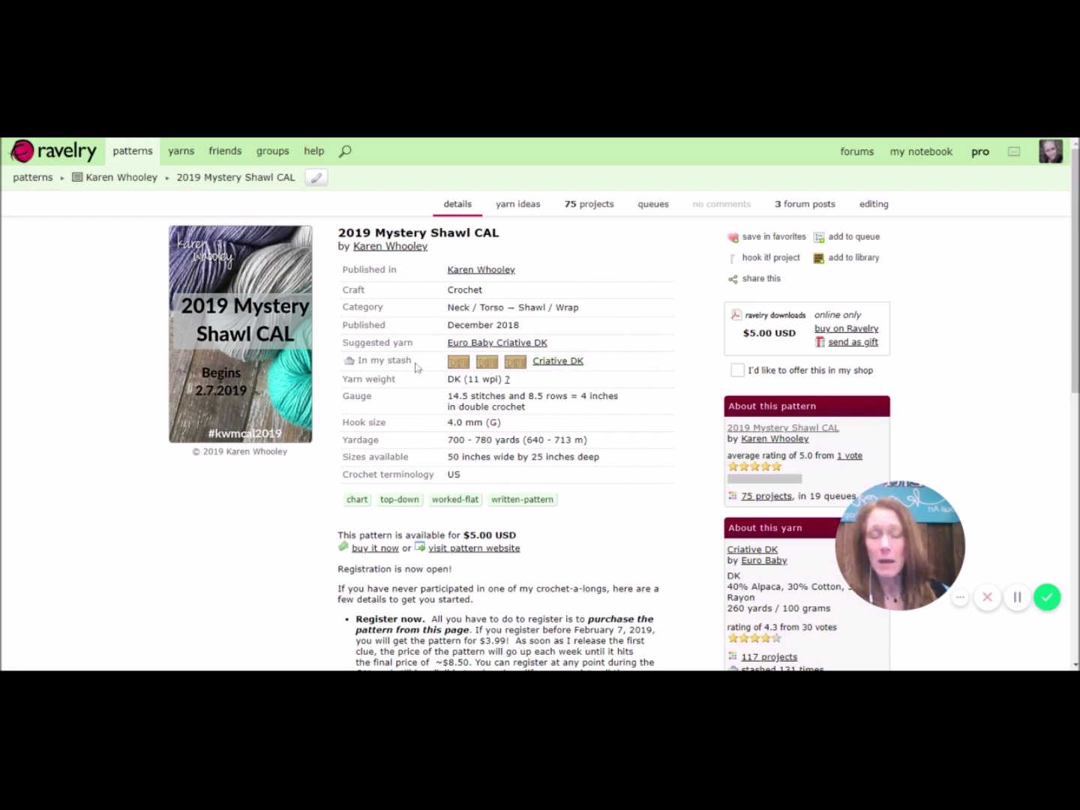
Step: Create a project named 2019 Mystery Shawl CAL from the pattern page and open its details for editing
{"action": "left_click", "coordinate": [742, 263]}
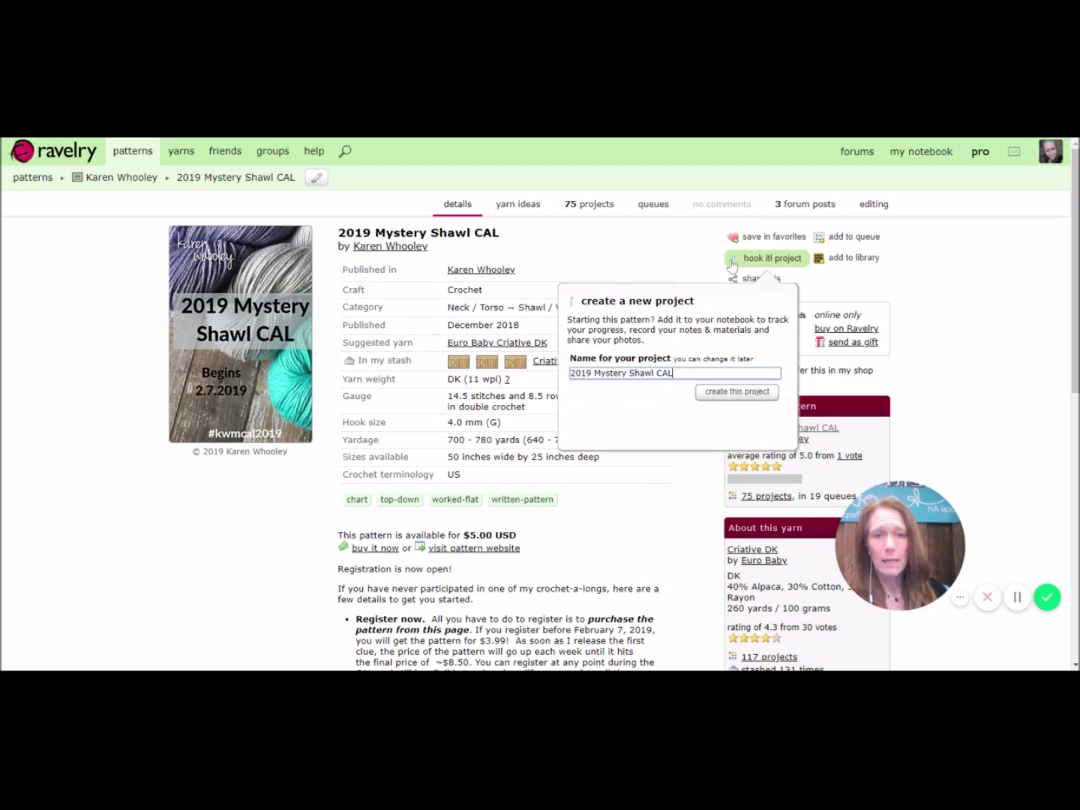
{"action": "left_click", "coordinate": [718, 395]}
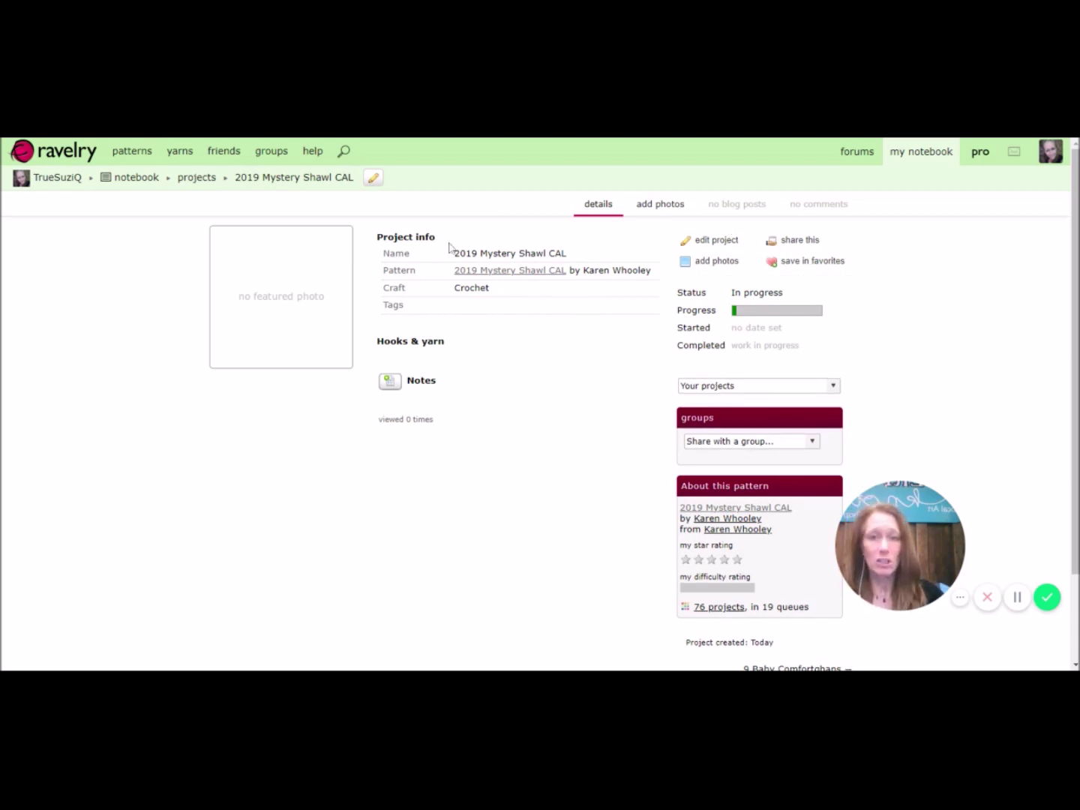
{"action": "left_click", "coordinate": [725, 248]}
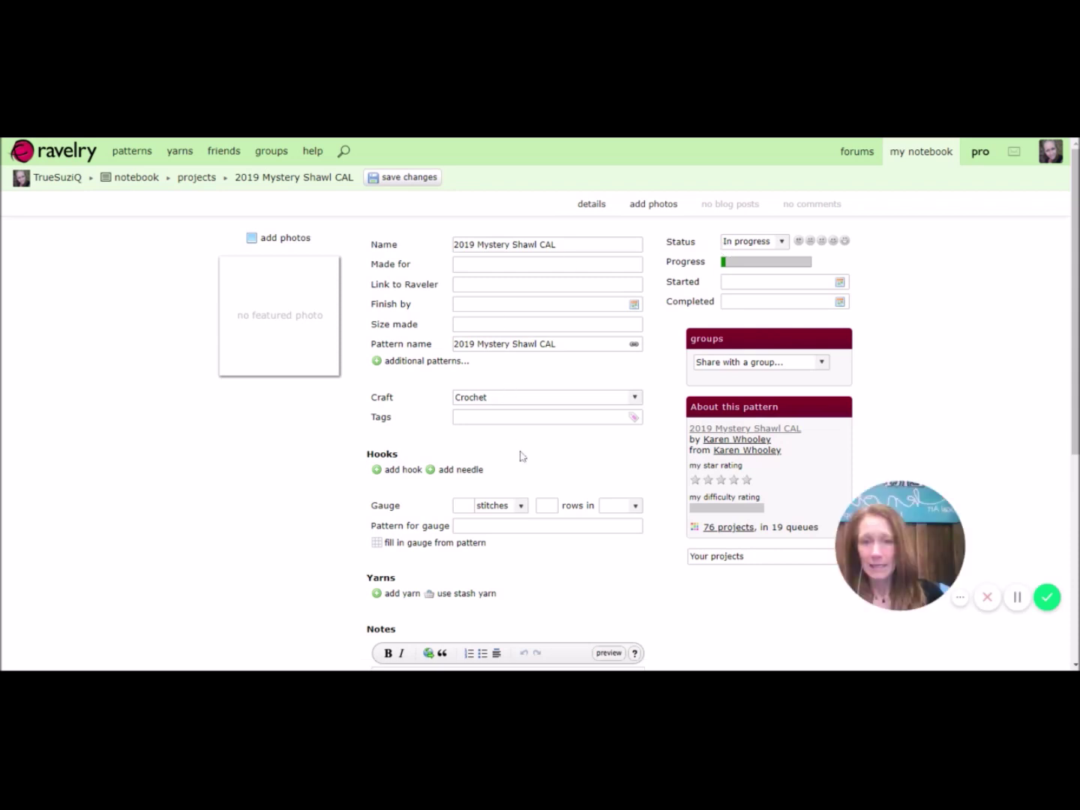
Step: Add the three Euro Baby Criative DK stash yarns to the project: lot 27830, colorway 2 and colorway 4 Sandy Beach
{"action": "scroll", "coordinate": [323, 581], "scroll_direction": "down", "scroll_amount": 3}
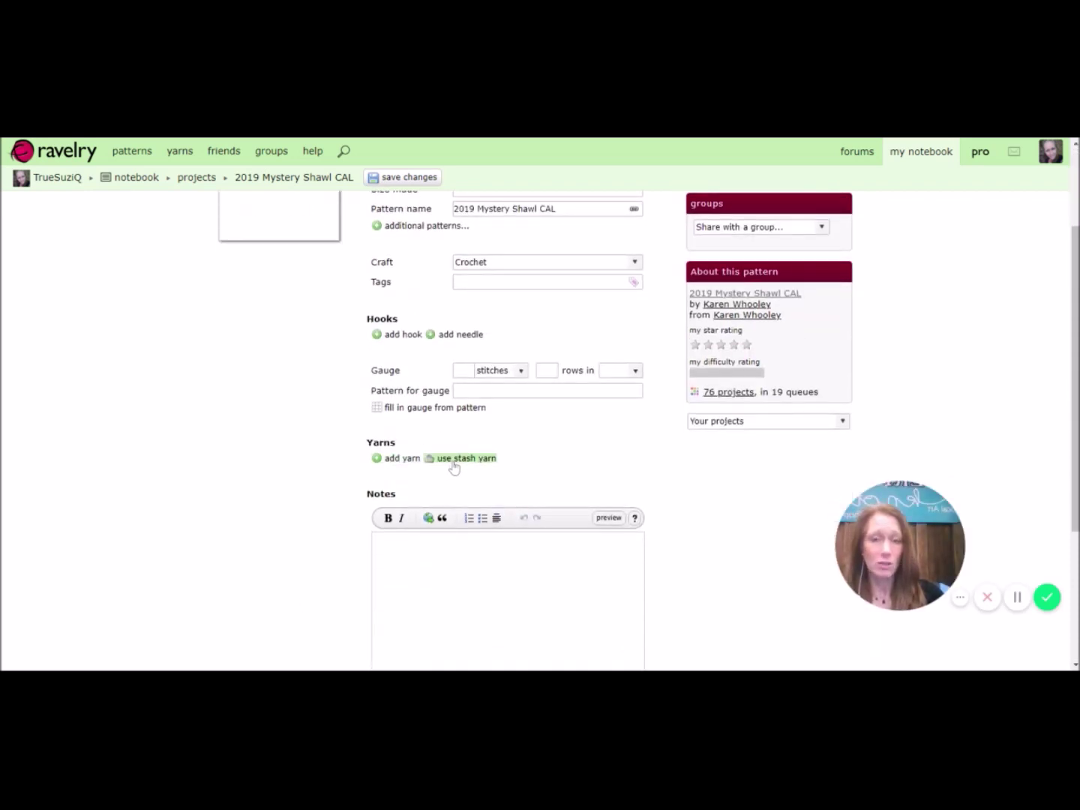
{"action": "left_click", "coordinate": [454, 463]}
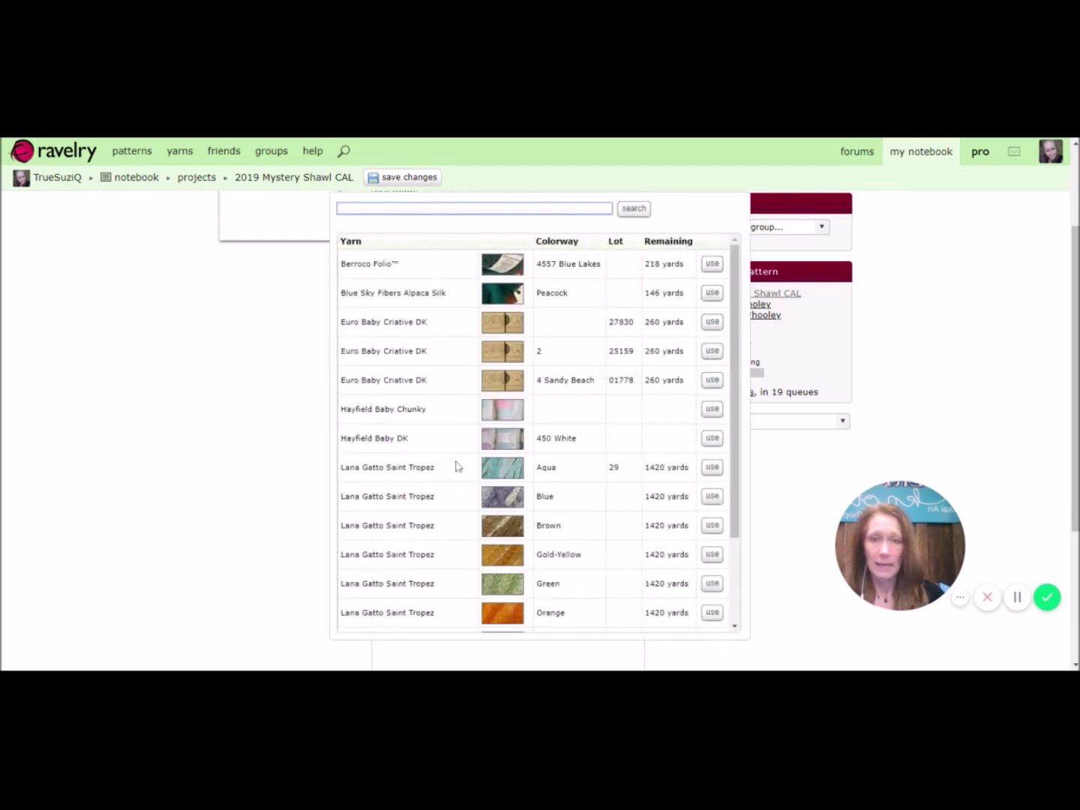
{"action": "left_click", "coordinate": [712, 322]}
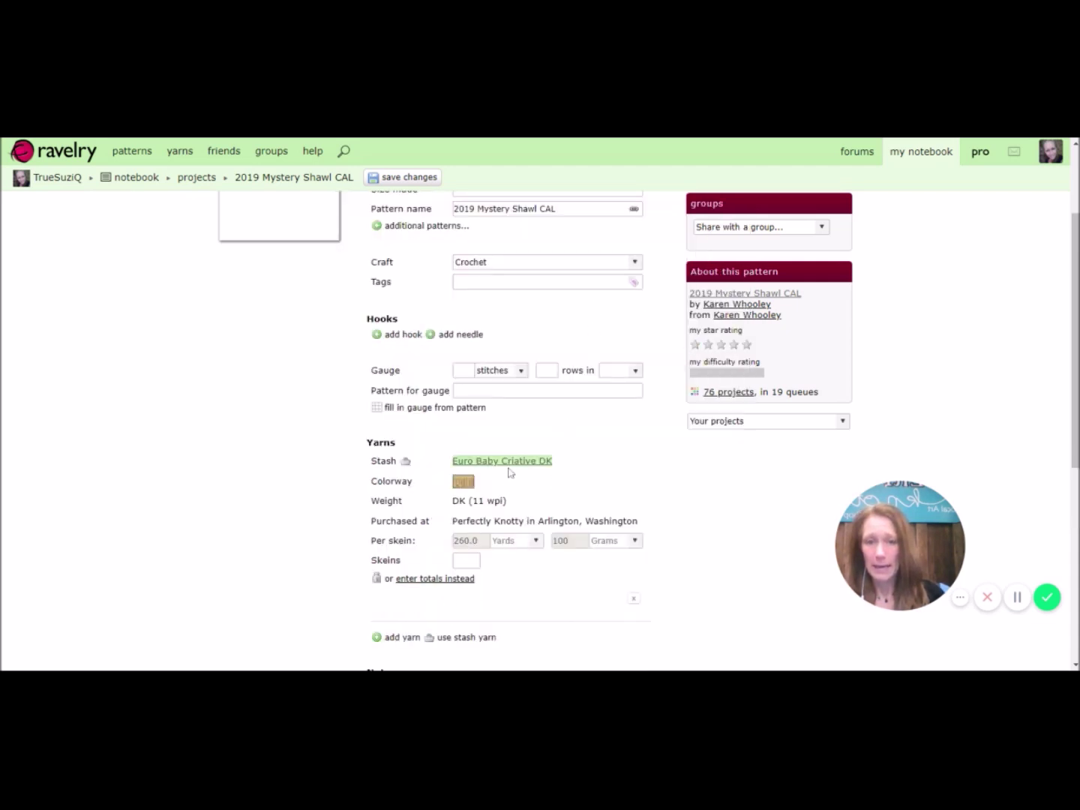
{"action": "scroll", "coordinate": [517, 459], "scroll_direction": "down", "scroll_amount": 2}
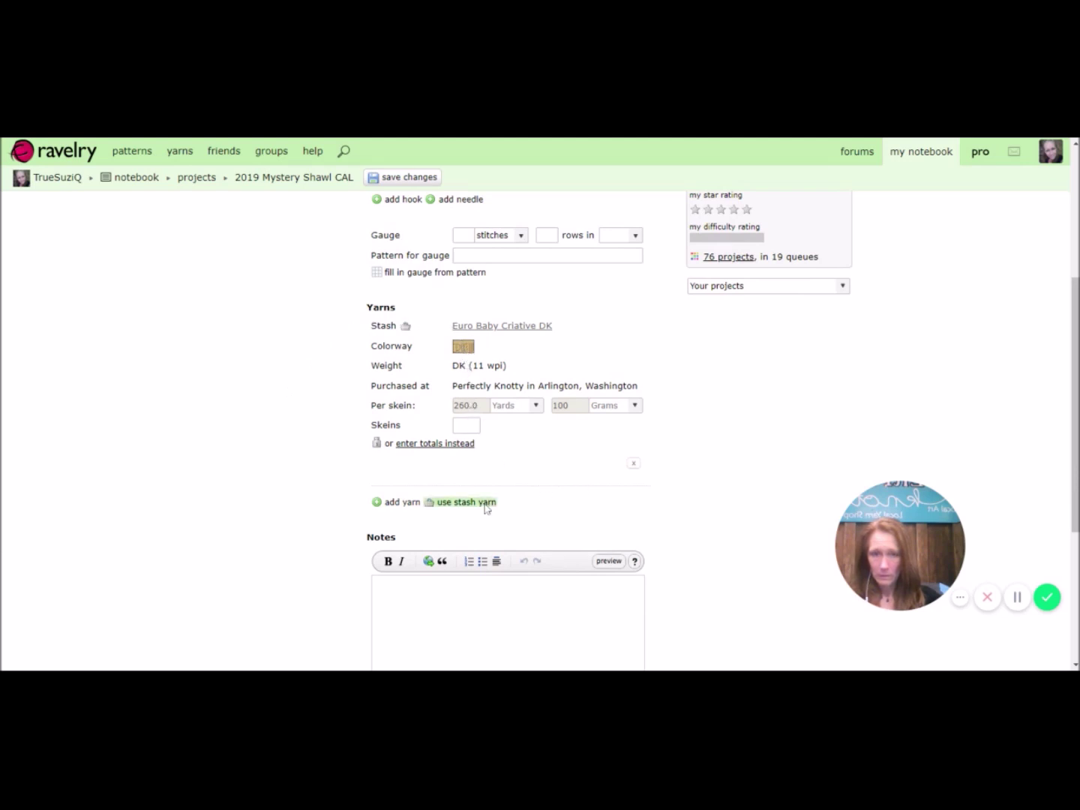
{"action": "left_click", "coordinate": [459, 507]}
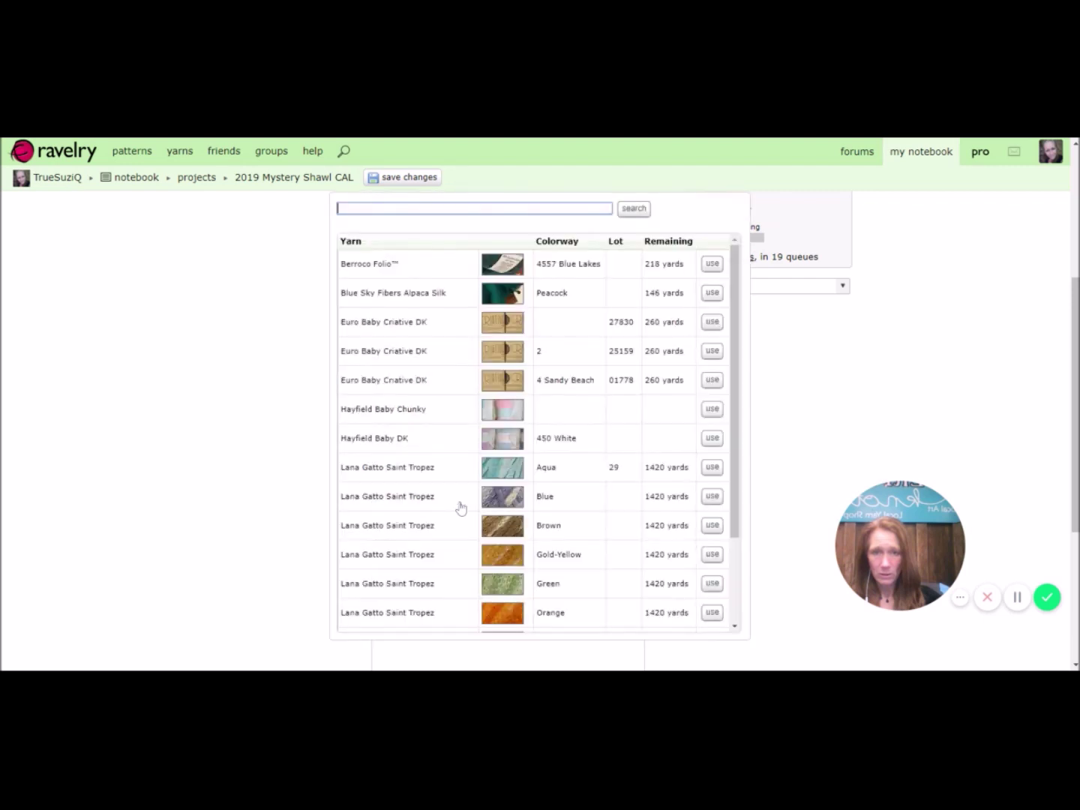
{"action": "left_click", "coordinate": [712, 351]}
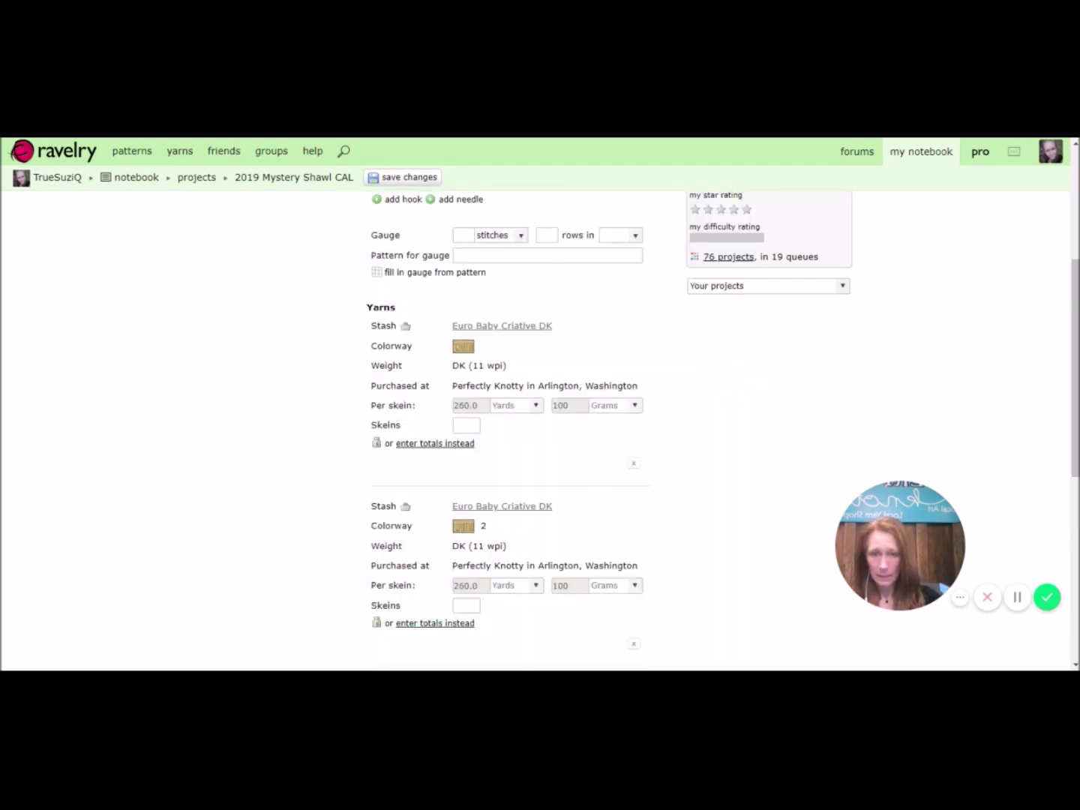
{"action": "scroll", "coordinate": [450, 473], "scroll_direction": "down", "scroll_amount": 3}
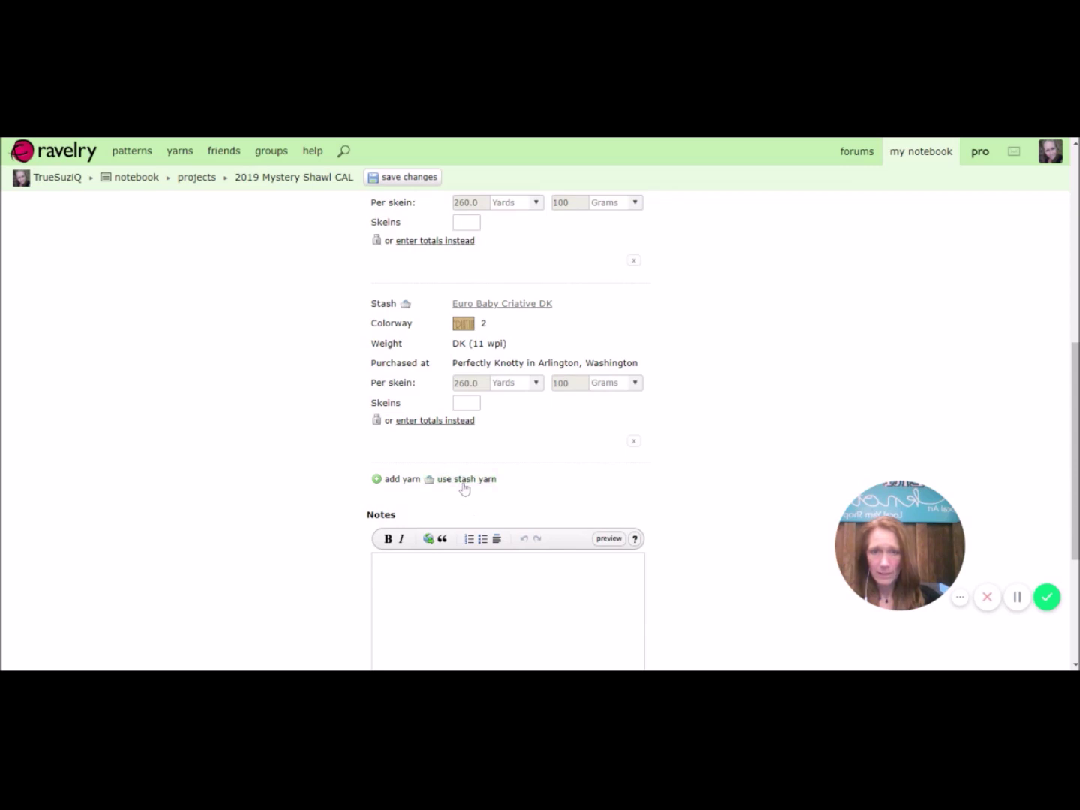
{"action": "left_click", "coordinate": [464, 480]}
{"action": "left_click", "coordinate": [712, 380]}
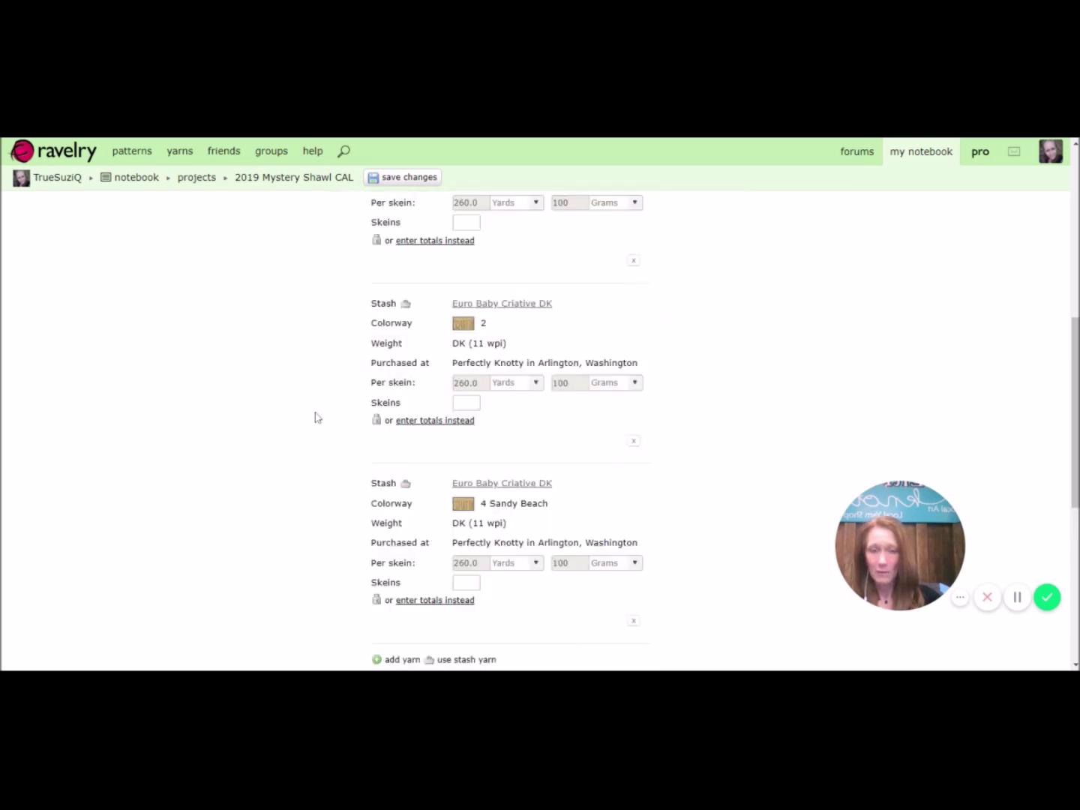
{"action": "scroll", "coordinate": [315, 415], "scroll_direction": "down", "scroll_amount": 4}
{"action": "scroll", "coordinate": [316, 414], "scroll_direction": "up", "scroll_amount": 10}
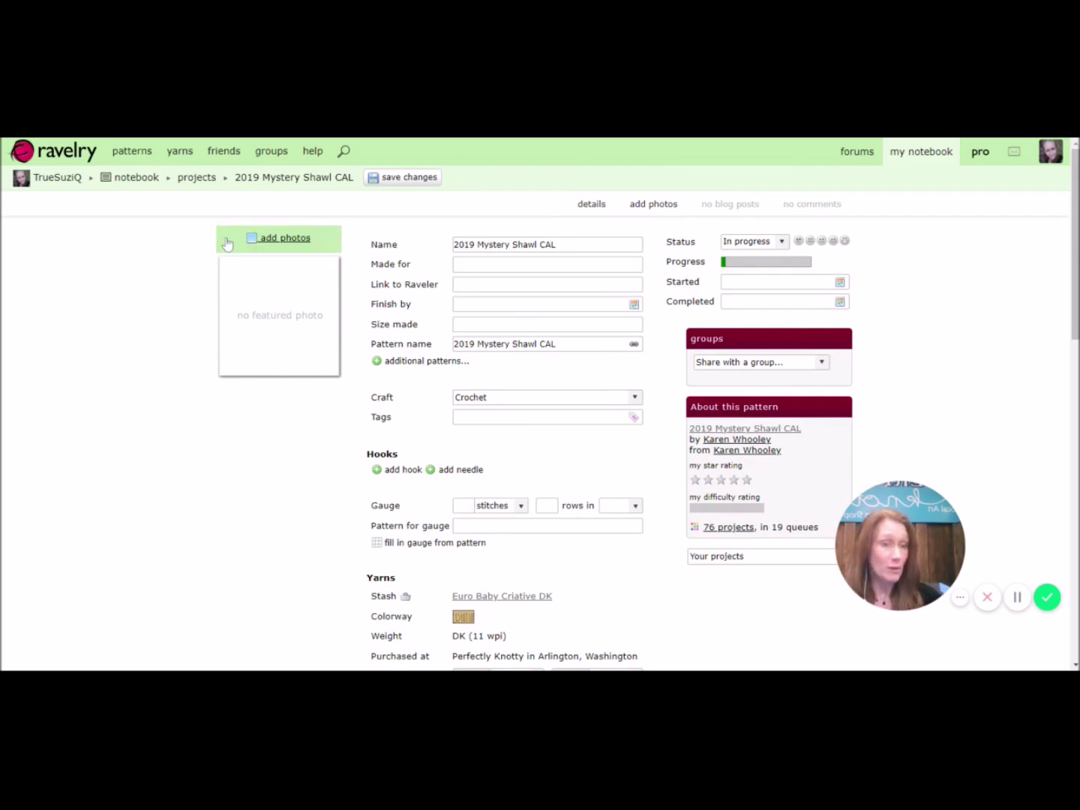
{"action": "left_click_drag", "start_coordinate": [713, 267], "coordinate": [811, 268]}
{"action": "left_click", "coordinate": [721, 267]}
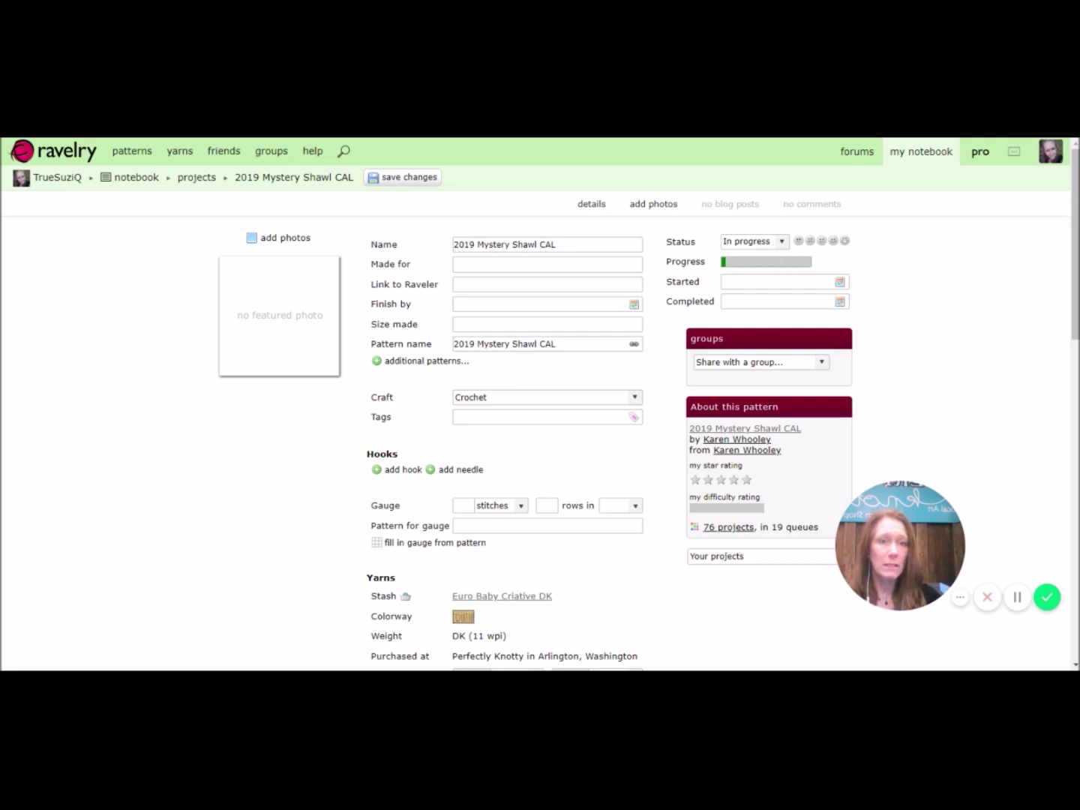
{"action": "left_click", "coordinate": [840, 283]}
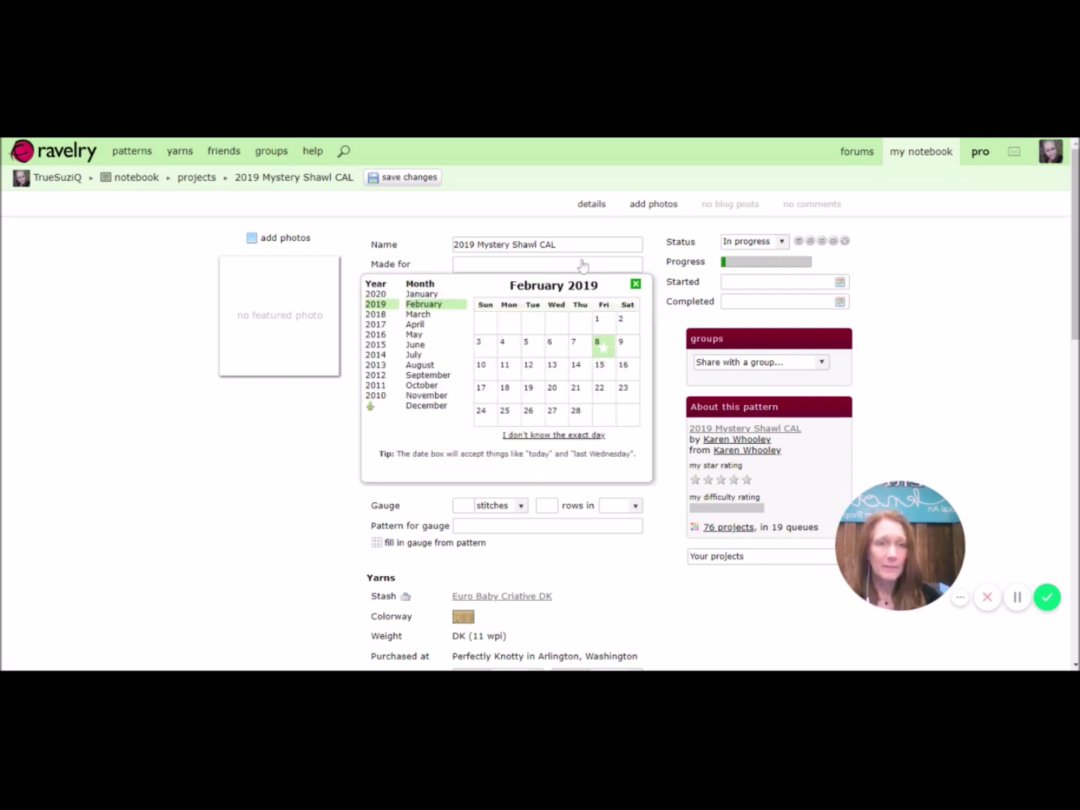
Step: Enter "date: notes" in the notes of the 2019 Mystery Shawl CAL project
{"action": "scroll", "coordinate": [136, 461], "scroll_direction": "down", "scroll_amount": 1}
{"action": "scroll", "coordinate": [137, 461], "scroll_direction": "down", "scroll_amount": 9}
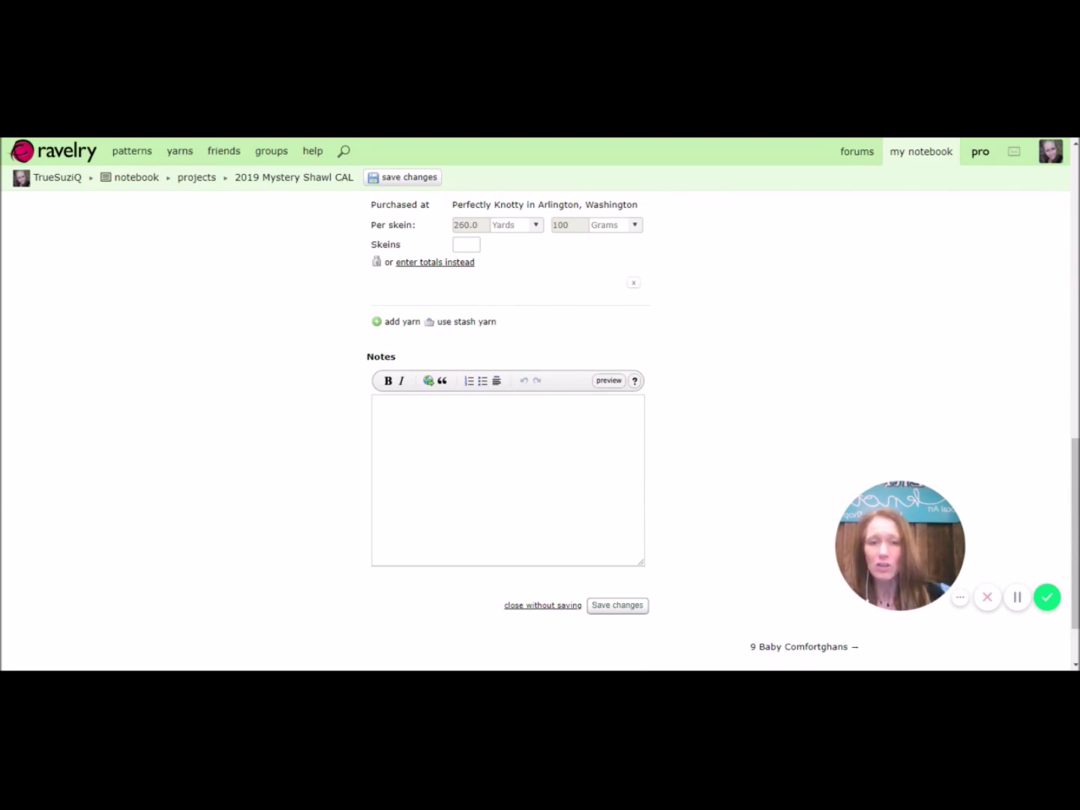
{"action": "left_click", "coordinate": [401, 411]}
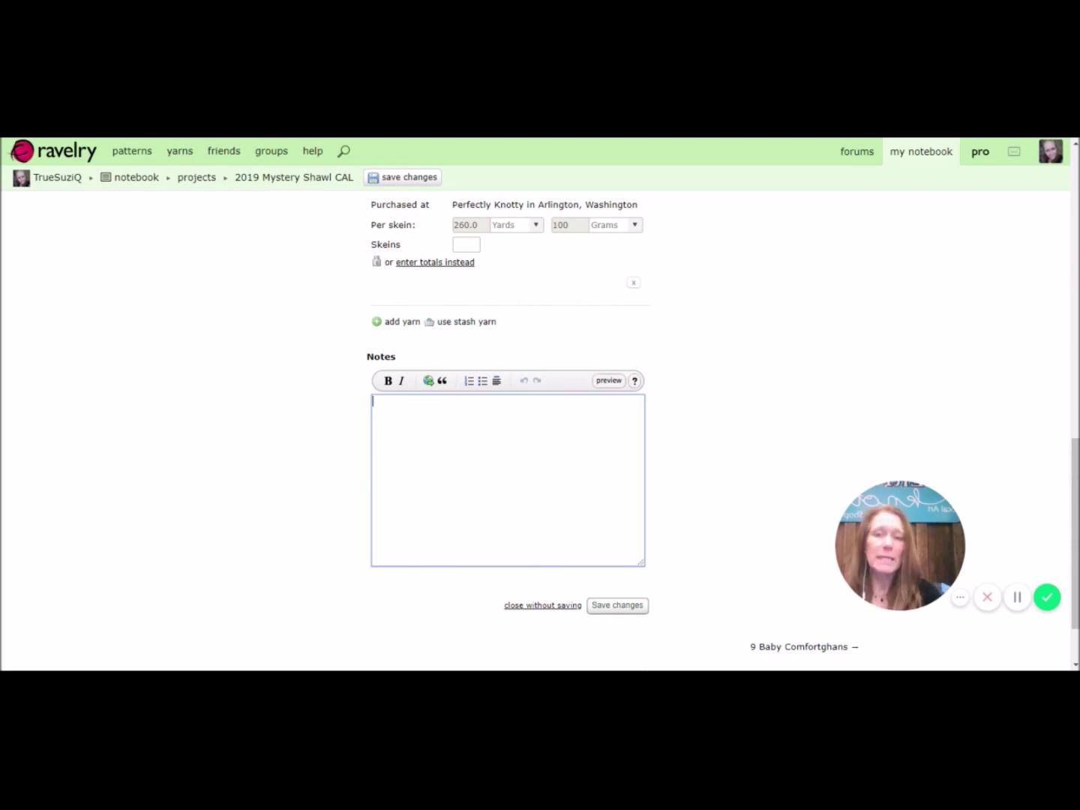
{"action": "type", "text": "date"}
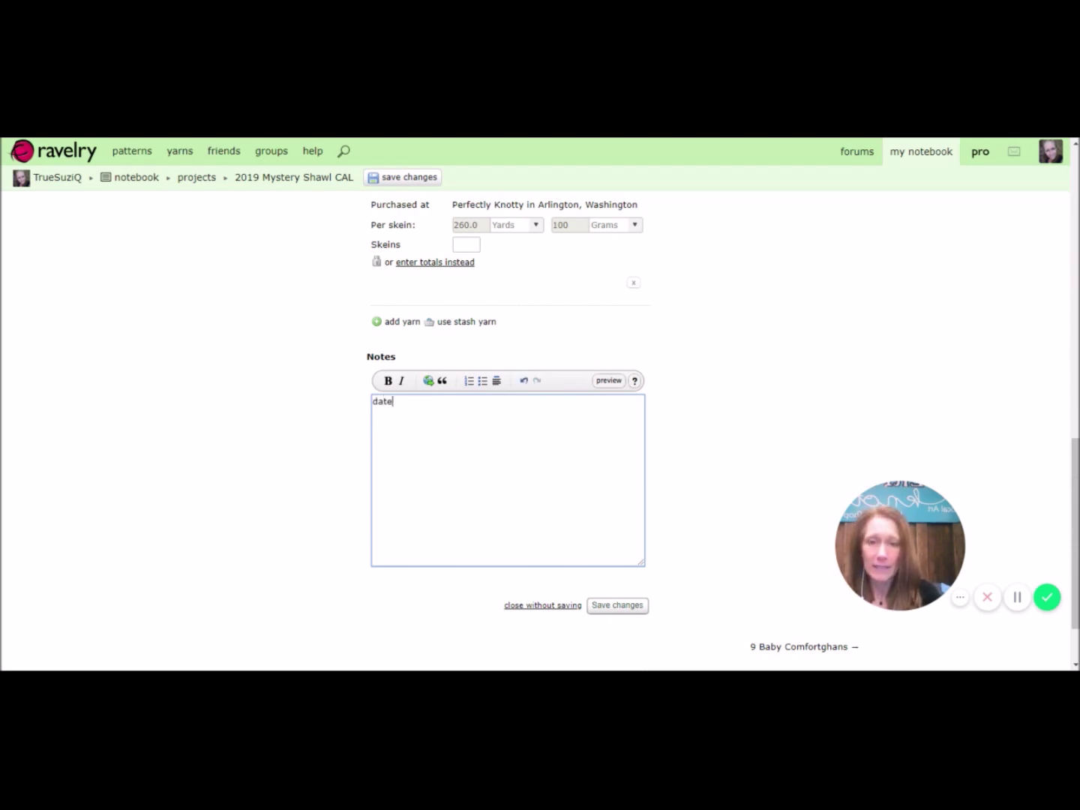
{"action": "type", "text": ": nopte"}
{"action": "key", "text": "BackSpace"}
{"action": "key", "text": "BackSpace"}
{"action": "key", "text": "BackSpace"}
{"action": "key", "text": "BackSpace"}
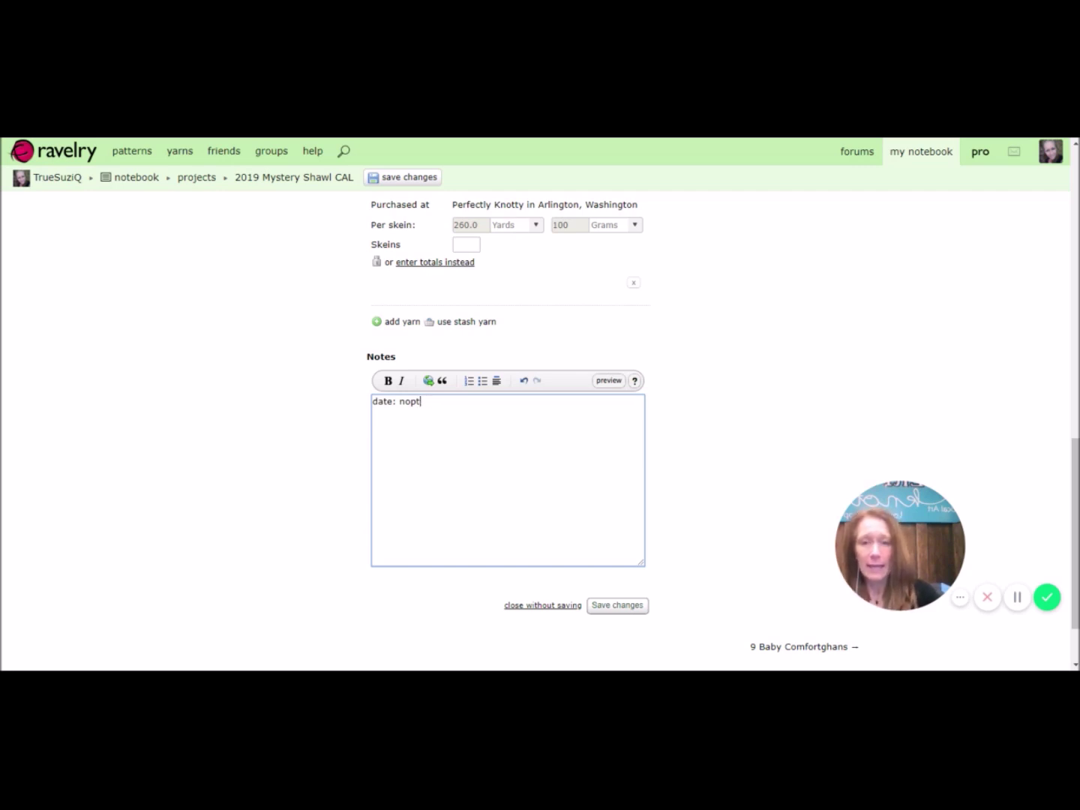
{"action": "type", "text": "tes"}
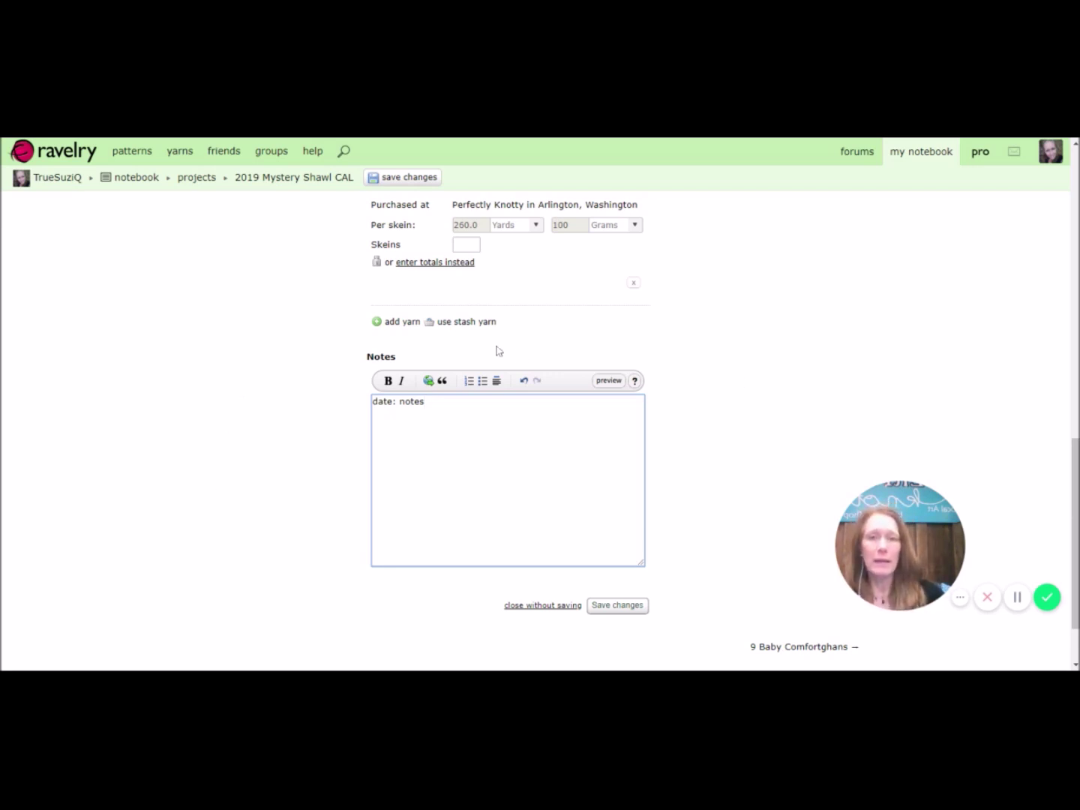
Step: Leave the project editor for the notebook's projects and remove the 2019 Mystery Shawl CAL project from the list
{"action": "scroll", "coordinate": [993, 376], "scroll_direction": "up", "scroll_amount": 5}
{"action": "scroll", "coordinate": [996, 372], "scroll_direction": "up", "scroll_amount": 4}
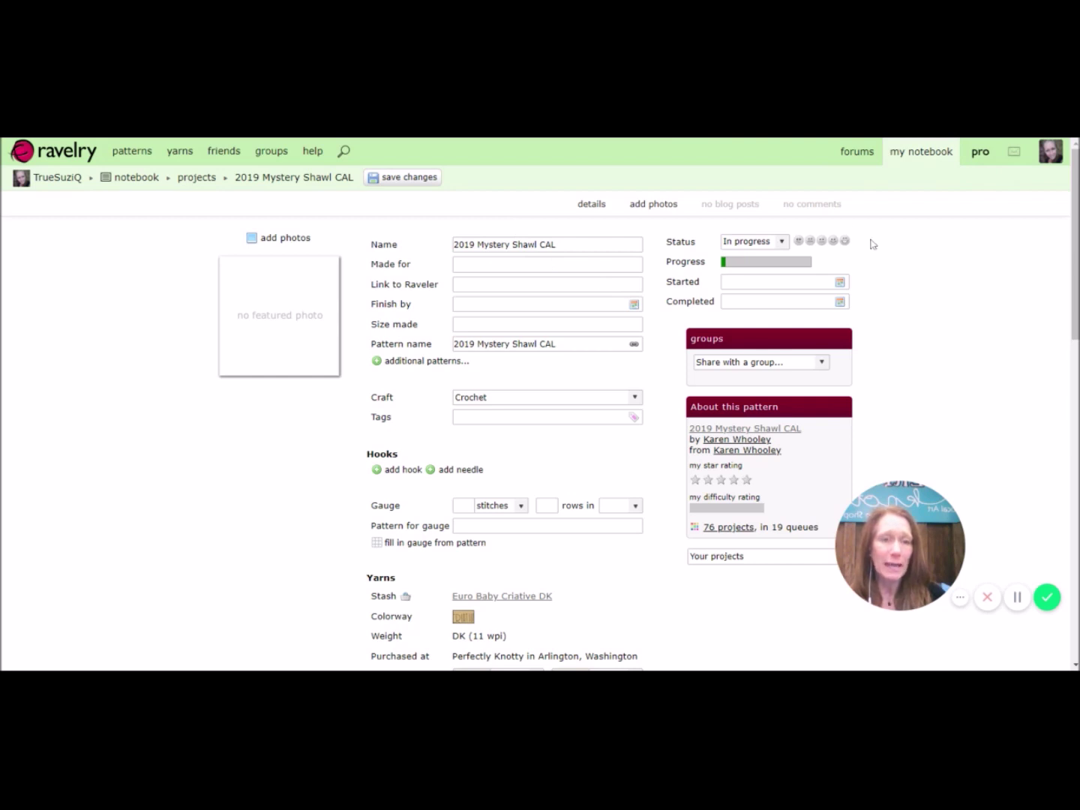
{"action": "mouse_move", "coordinate": [927, 158]}
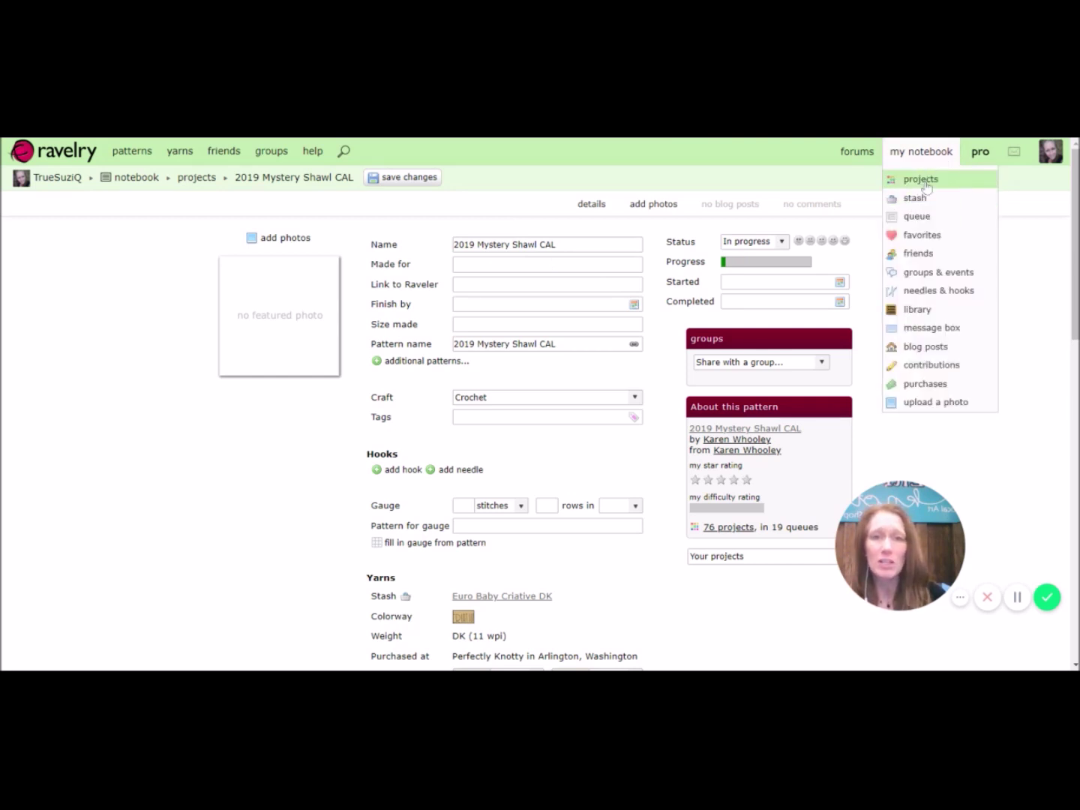
{"action": "left_click", "coordinate": [926, 182]}
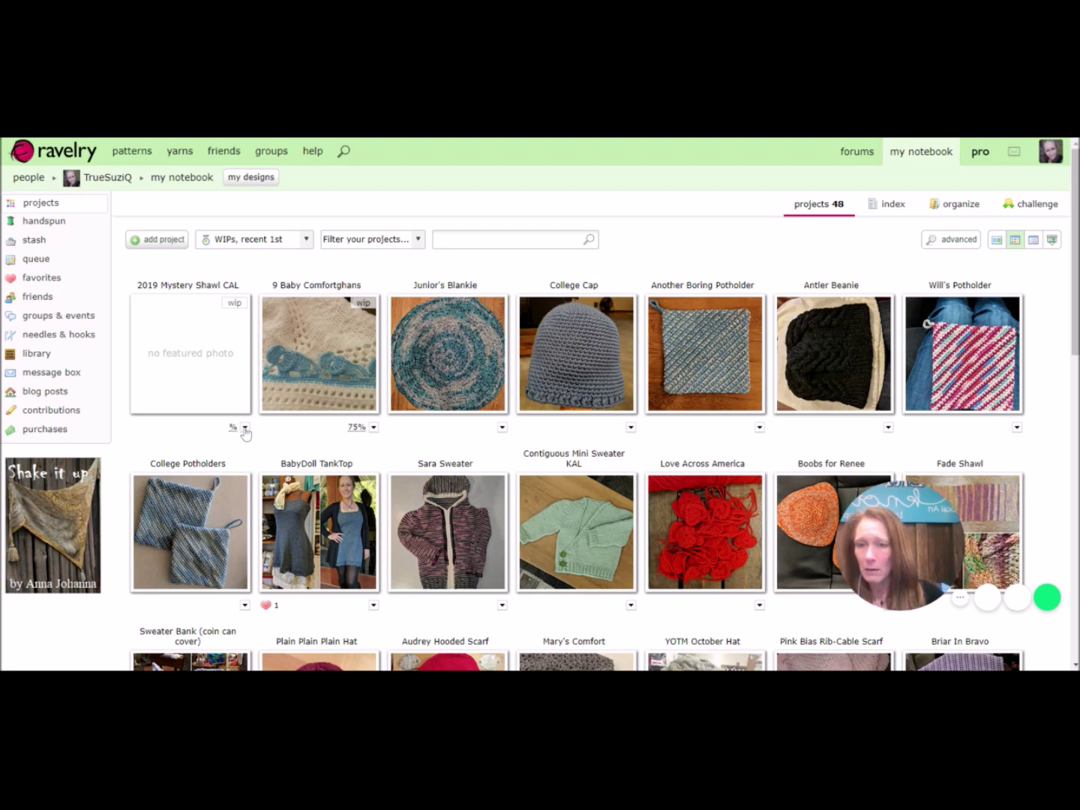
{"action": "left_click", "coordinate": [244, 428]}
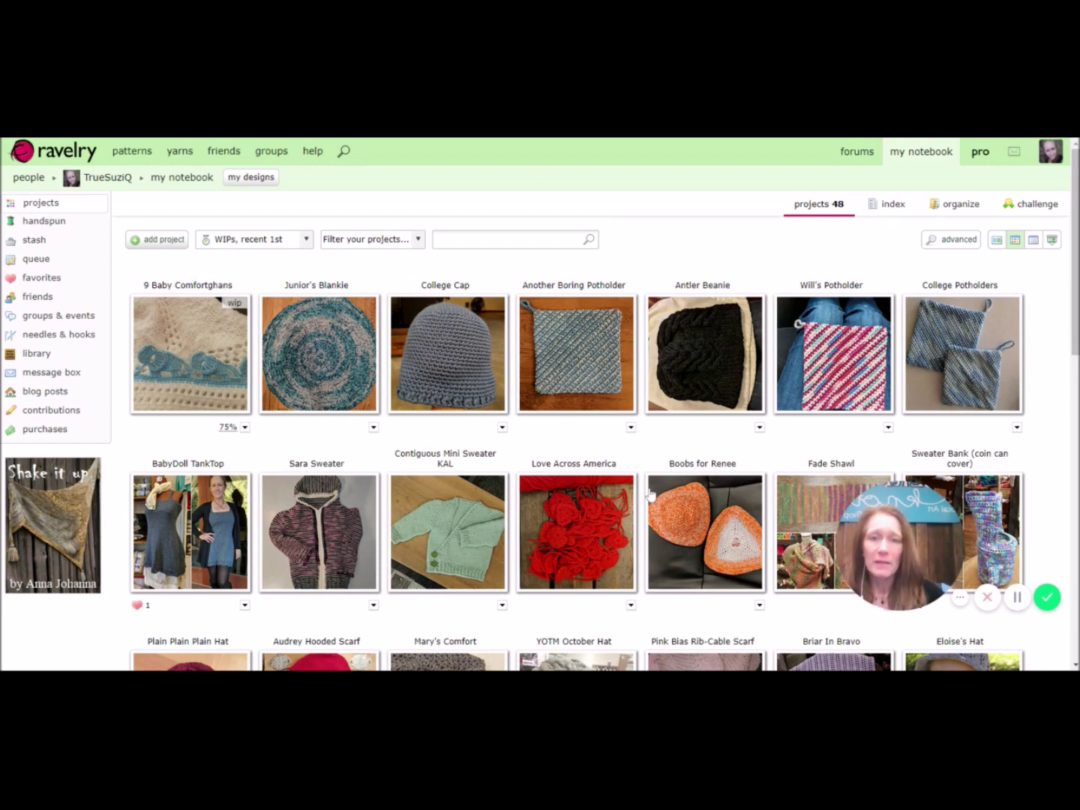
Step: Look through the notebook's project gallery and view the yearly Ravelry project challenge page
{"action": "scroll", "coordinate": [650, 495], "scroll_direction": "down", "scroll_amount": 6}
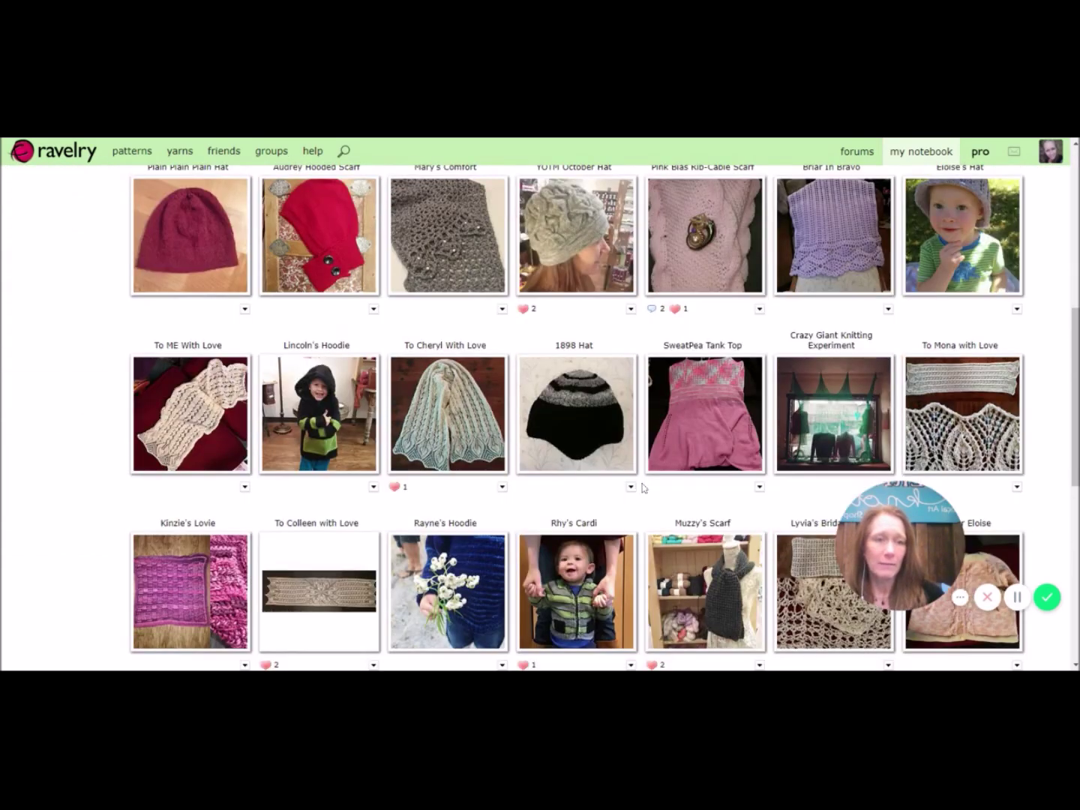
{"action": "scroll", "coordinate": [642, 489], "scroll_direction": "down", "scroll_amount": 4}
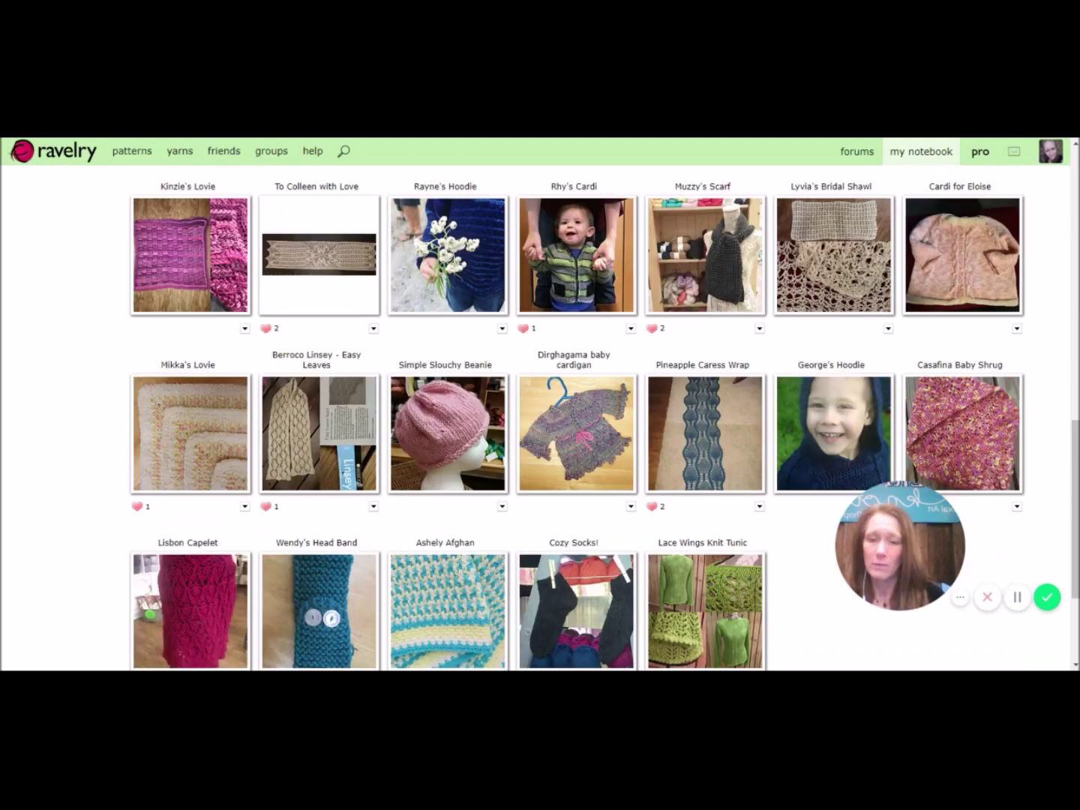
{"action": "scroll", "coordinate": [642, 487], "scroll_direction": "up", "scroll_amount": 8}
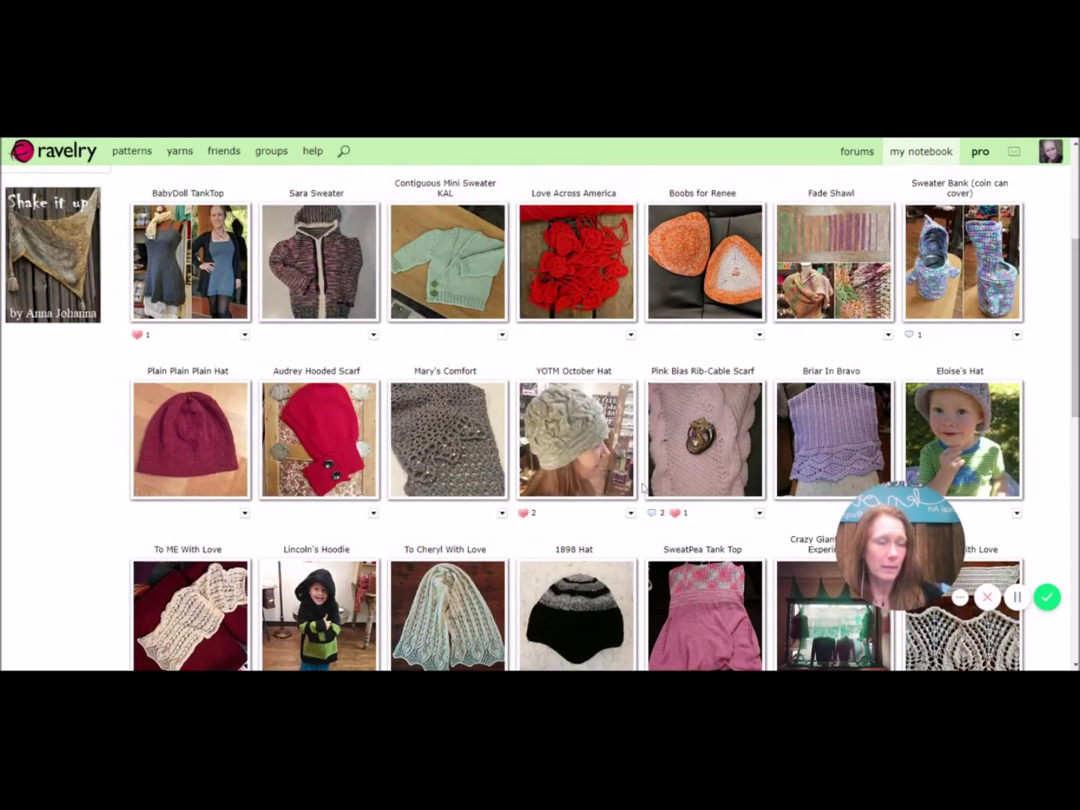
{"action": "scroll", "coordinate": [642, 488], "scroll_direction": "up", "scroll_amount": 2}
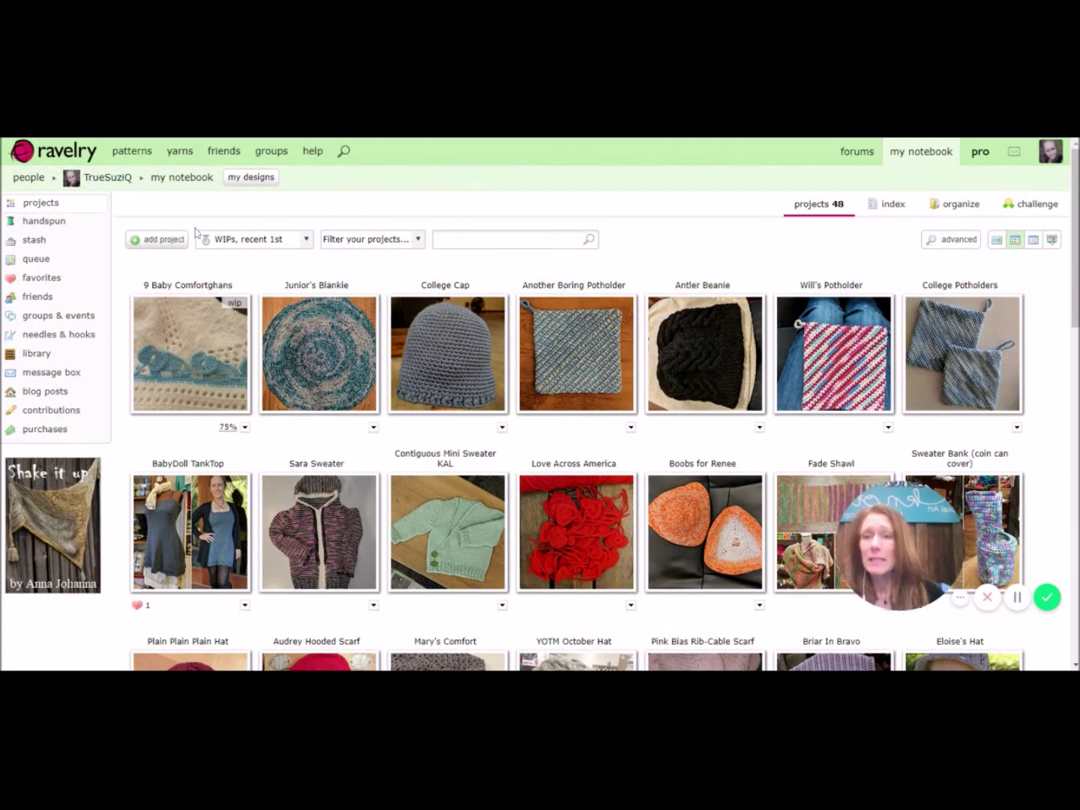
{"action": "left_click", "coordinate": [1039, 206]}
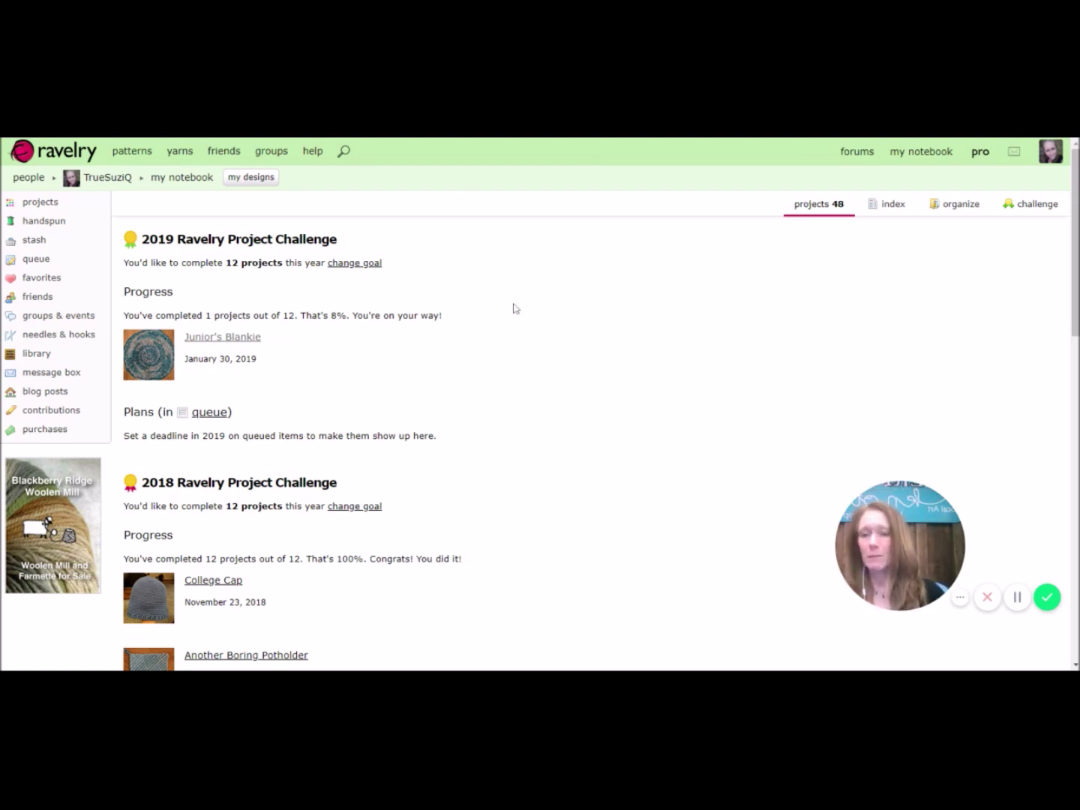
Step: Open the account's own profile page and examine its personal details, groups, blog posts, featured designs and finished objects
{"action": "left_click", "coordinate": [132, 154]}
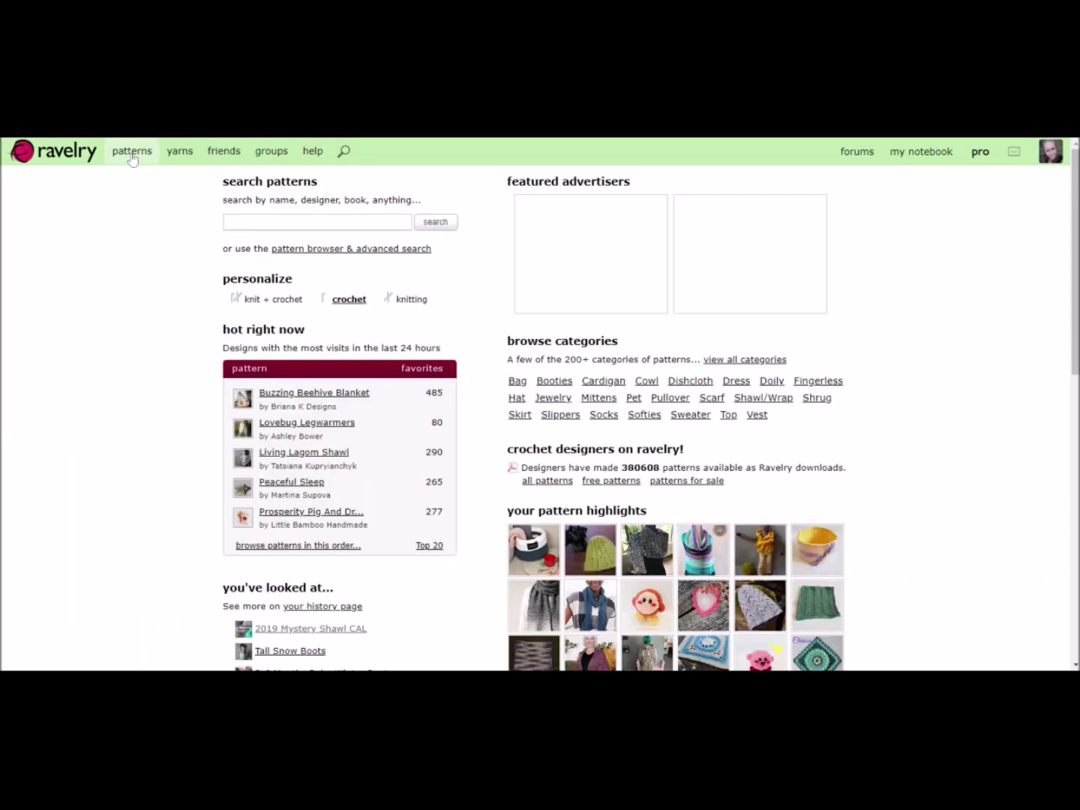
{"action": "left_click", "coordinate": [1050, 153]}
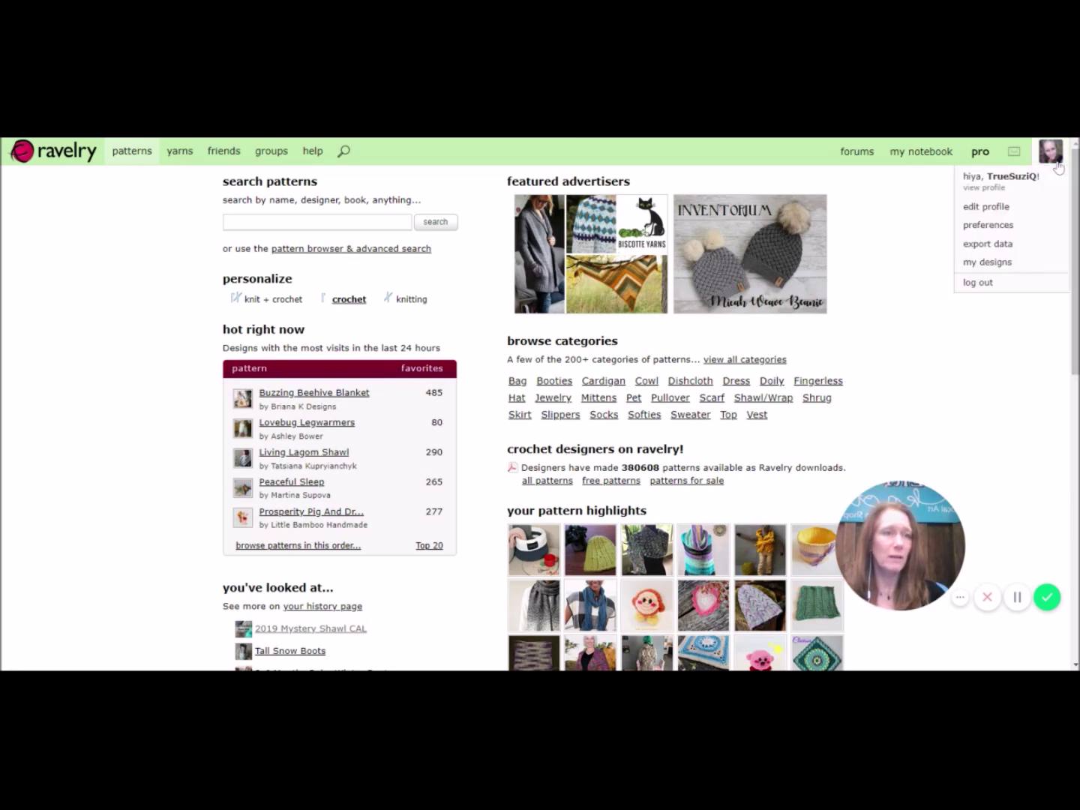
{"action": "left_click", "coordinate": [1016, 186]}
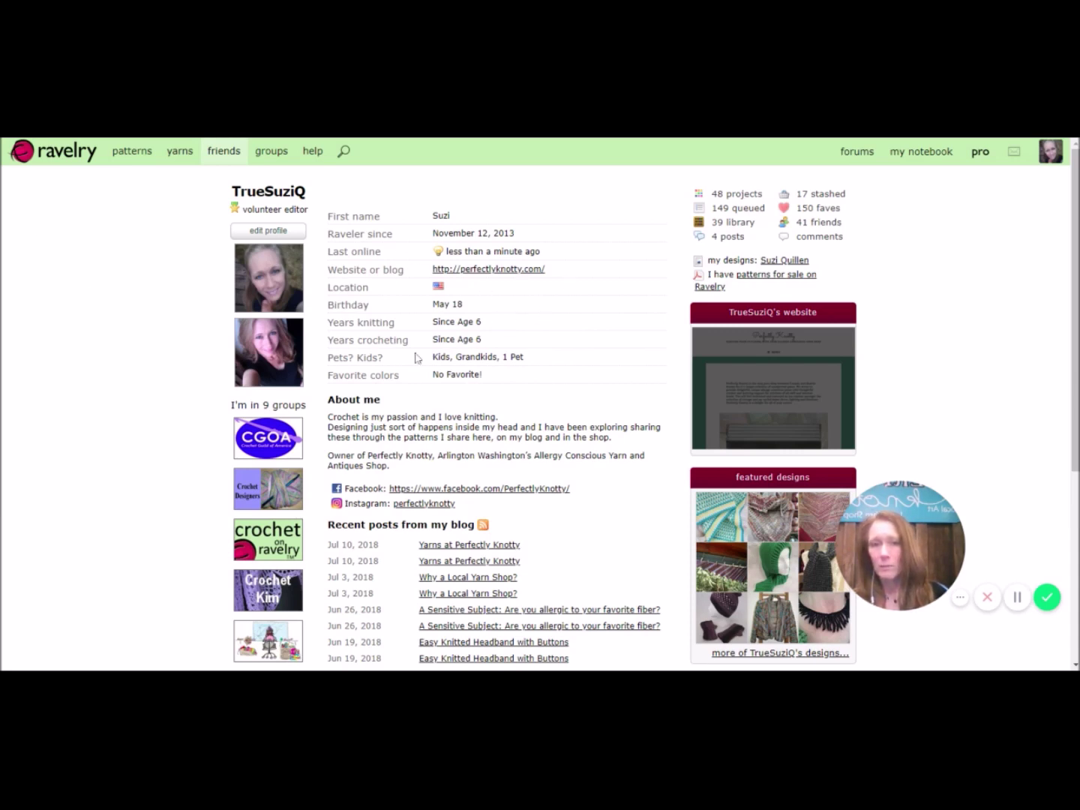
{"action": "scroll", "coordinate": [501, 340], "scroll_direction": "down", "scroll_amount": 5}
{"action": "scroll", "coordinate": [483, 246], "scroll_direction": "down", "scroll_amount": 2}
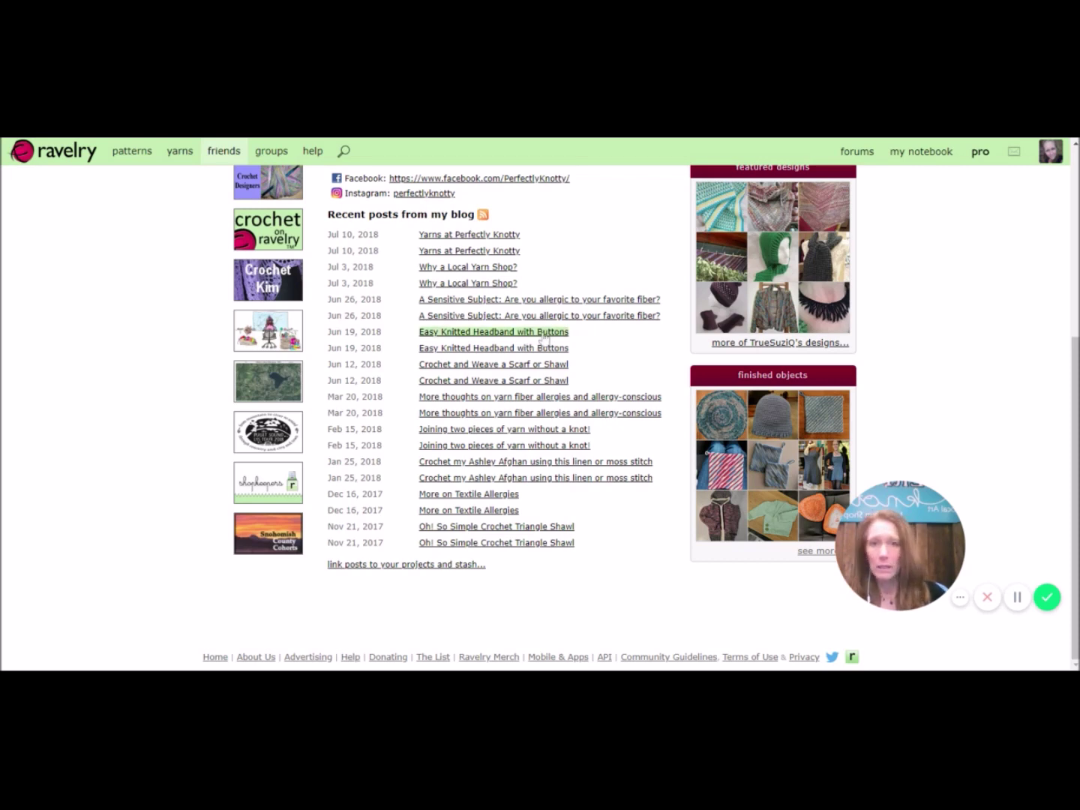
{"action": "scroll", "coordinate": [543, 339], "scroll_direction": "up", "scroll_amount": 3}
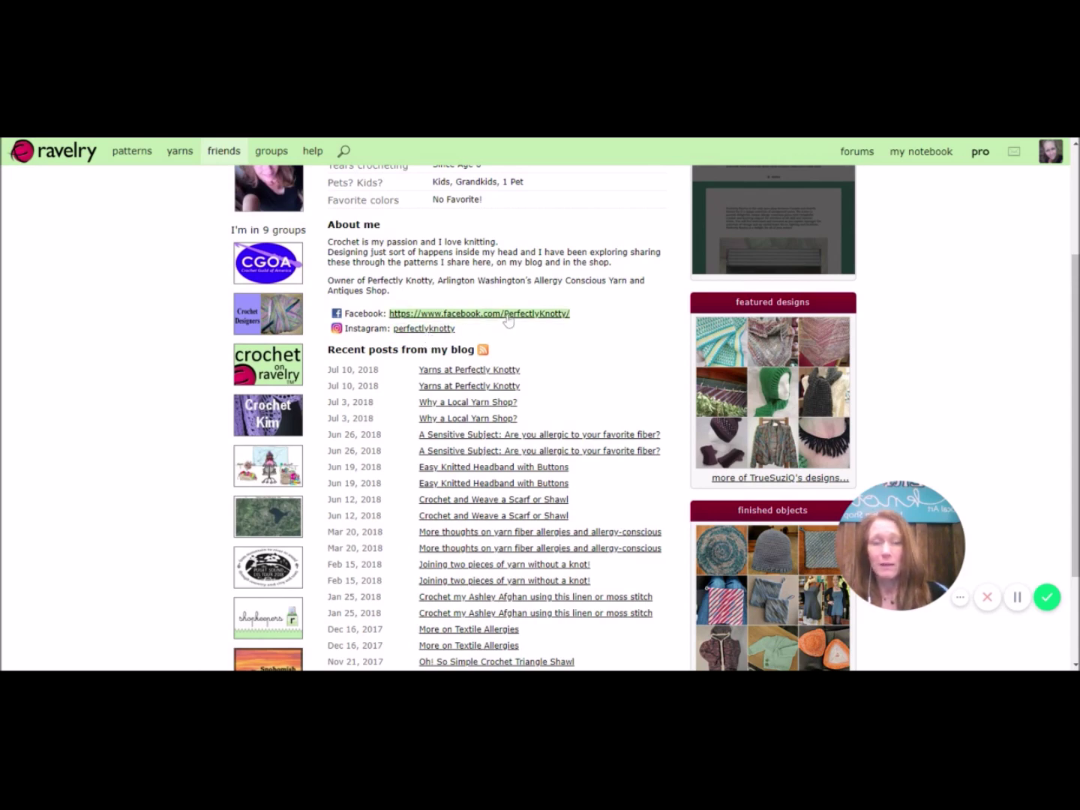
{"action": "scroll", "coordinate": [156, 335], "scroll_direction": "up", "scroll_amount": 4}
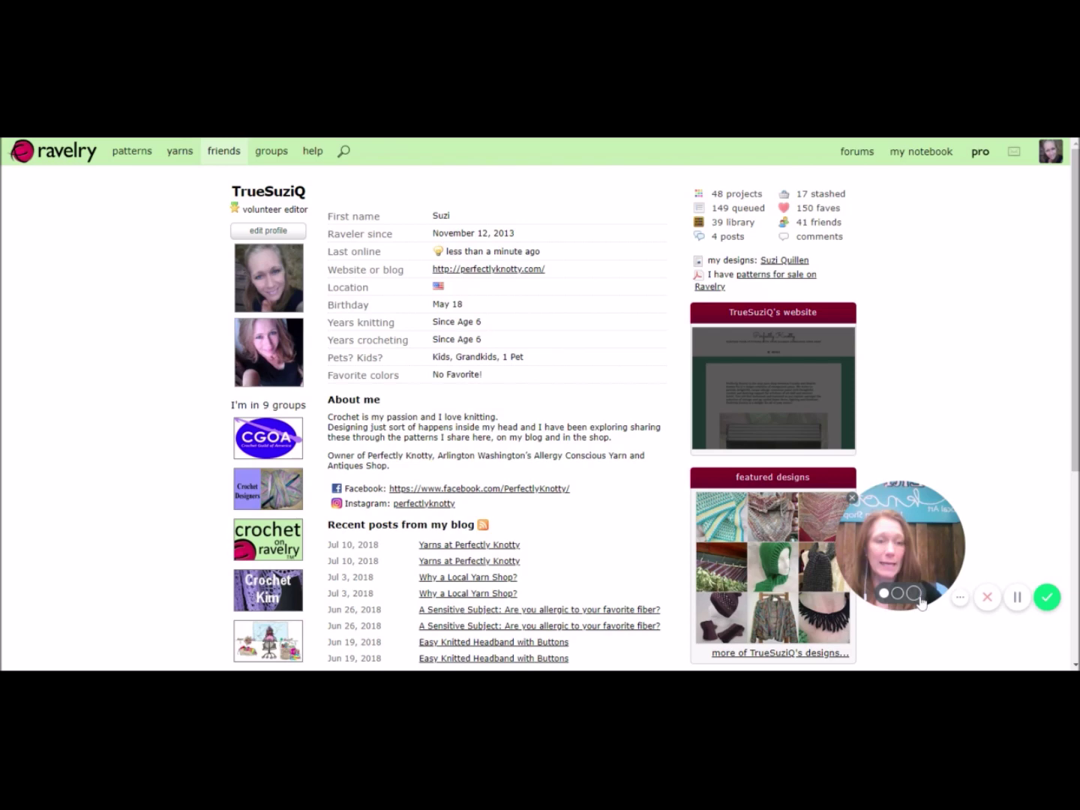
{"action": "left_click", "coordinate": [918, 601]}
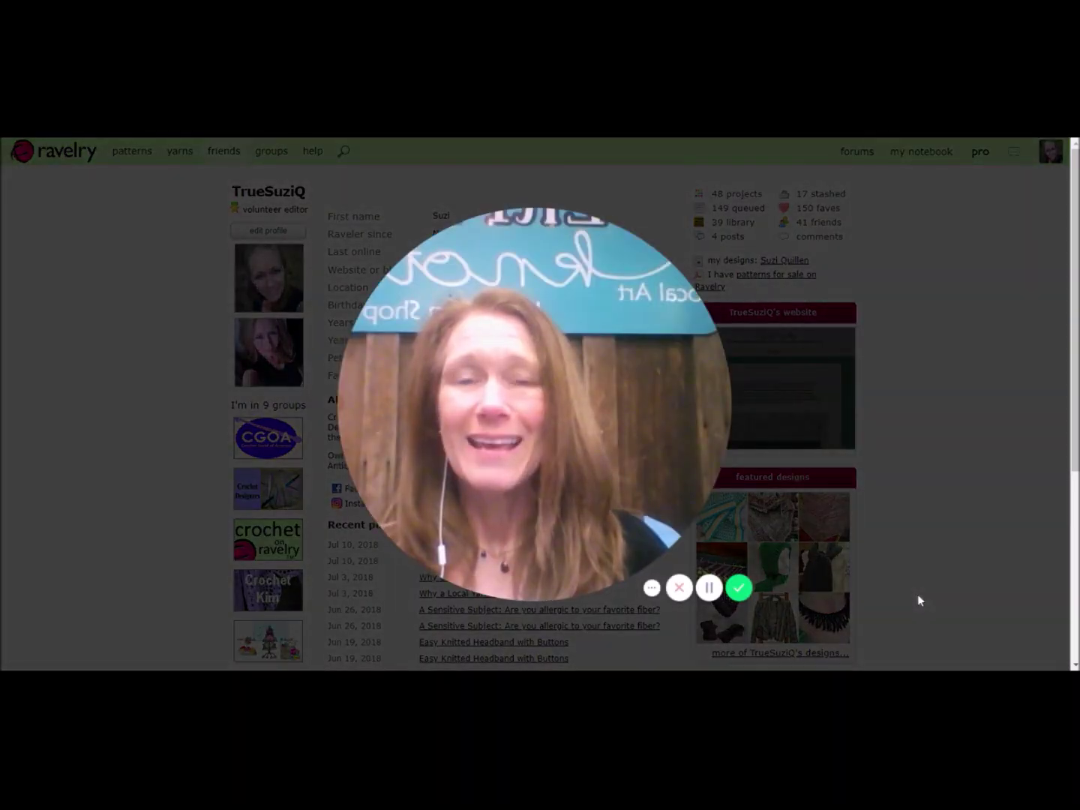